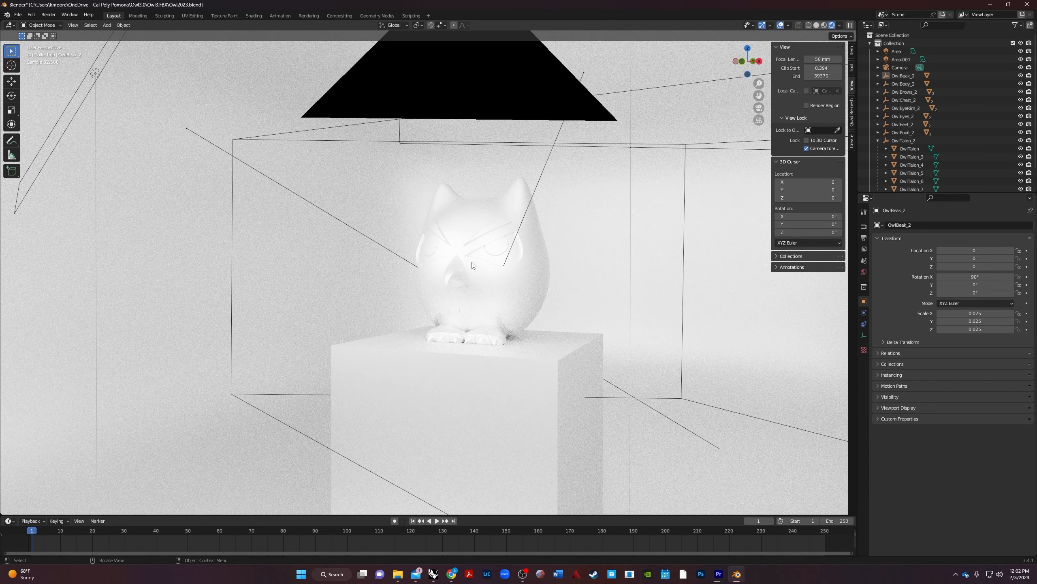
Select the owl's beak, eye and body in turn to check which parts are separate objects
left_click(460, 274)
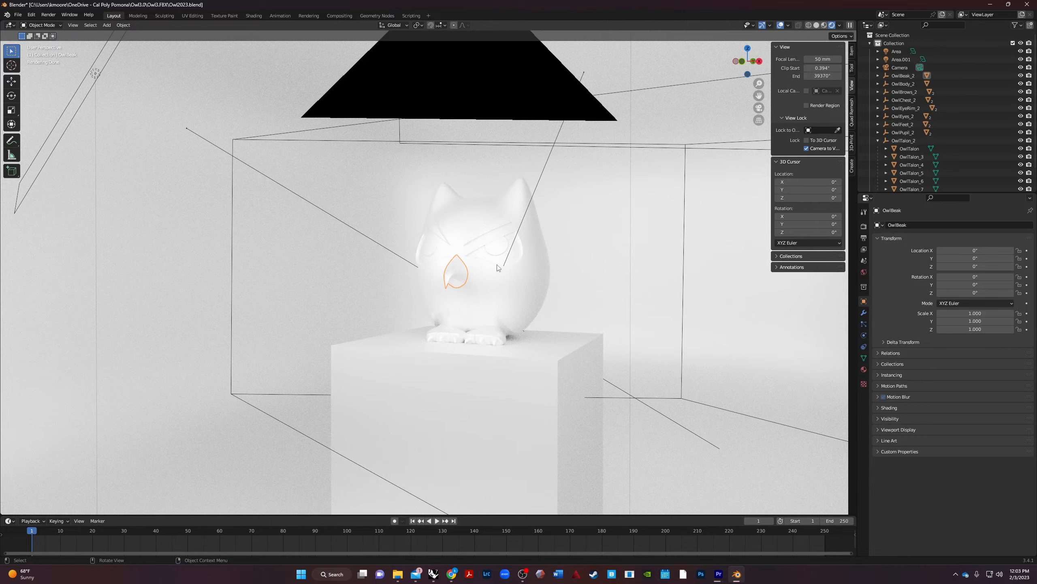
scroll(498, 268, "up", 5)
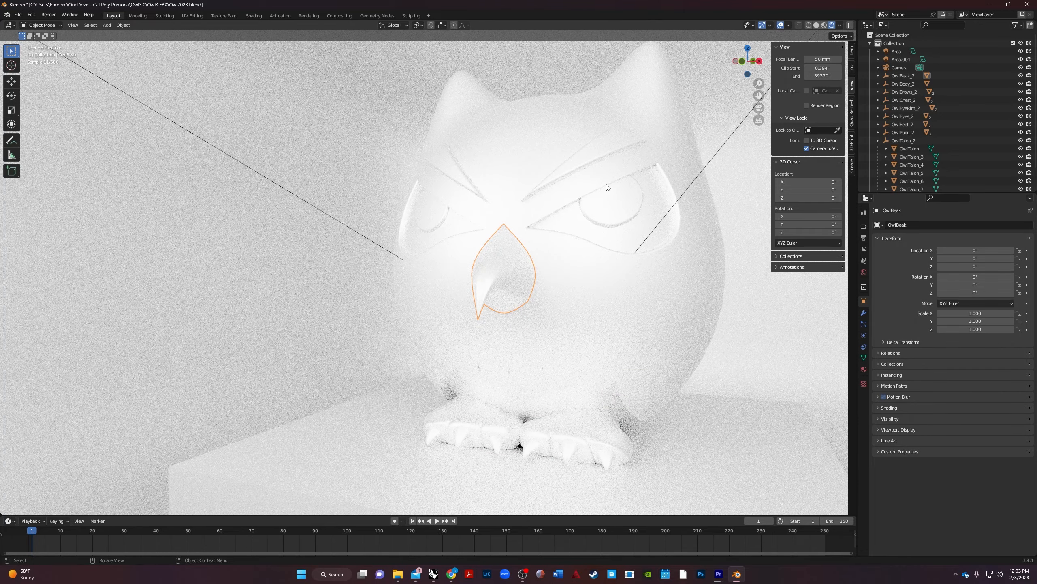
left_click(655, 194)
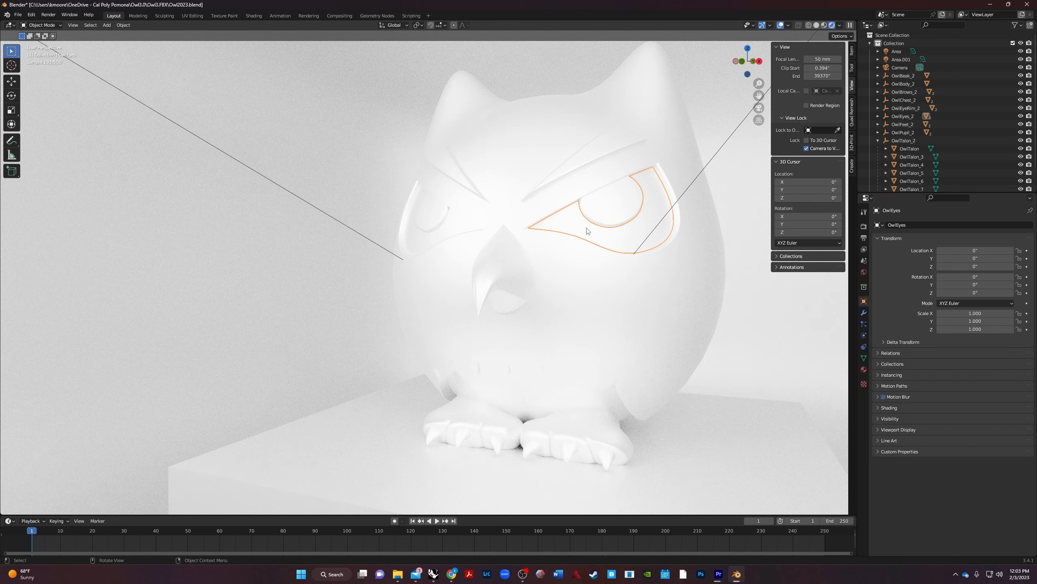
left_click(565, 169)
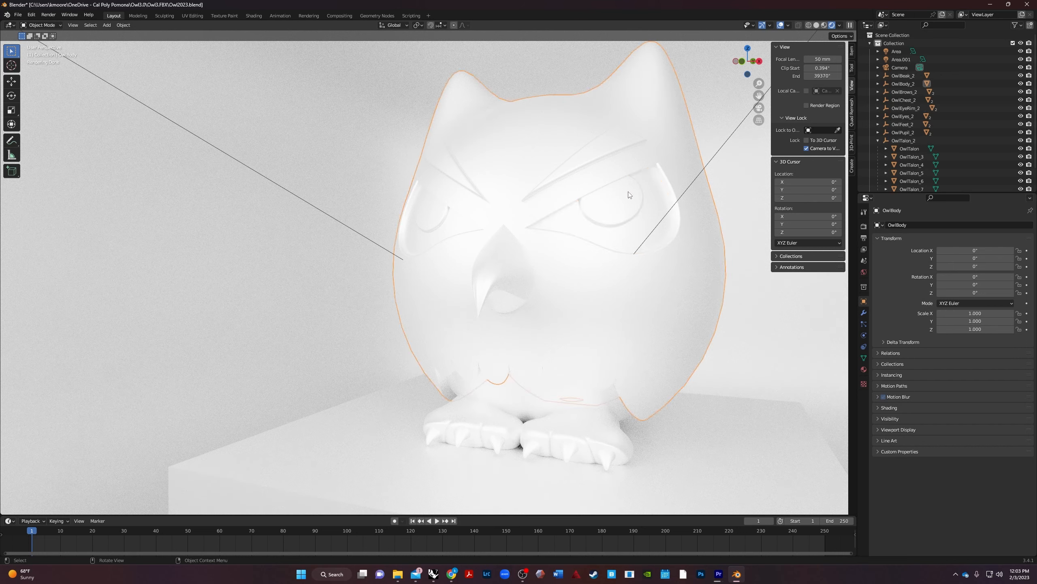
left_click(652, 185)
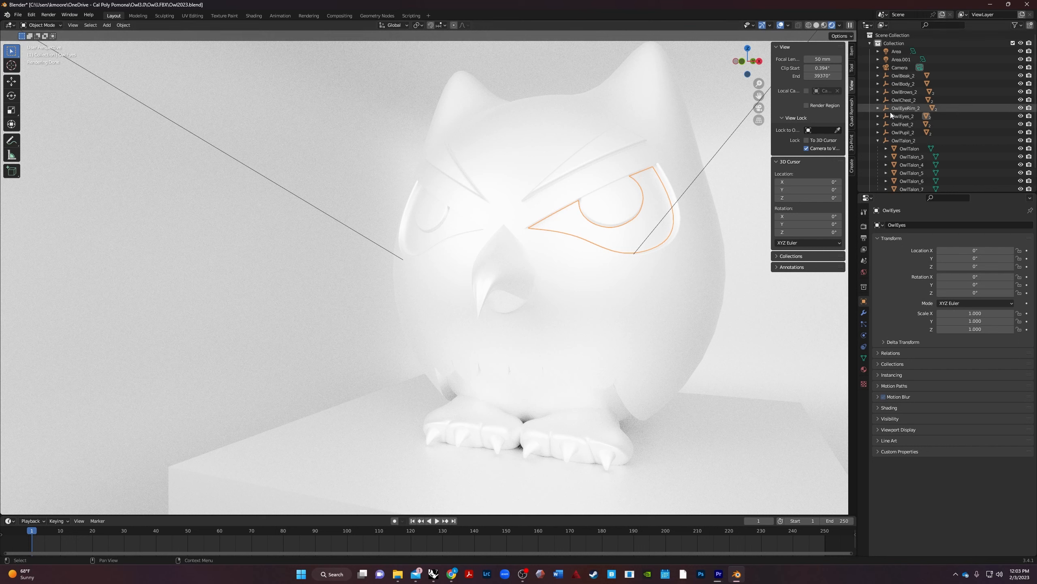
Expand the OwlEyes_2 group, check OwlEyes_3, and make the OwlEyes mesh the selected object
left_click(878, 116)
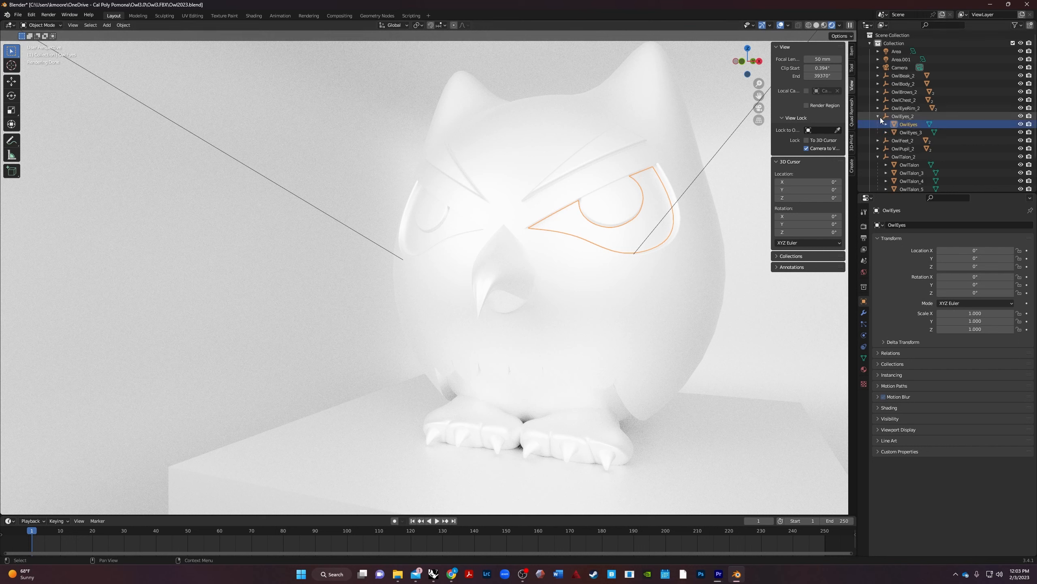
left_click(904, 133)
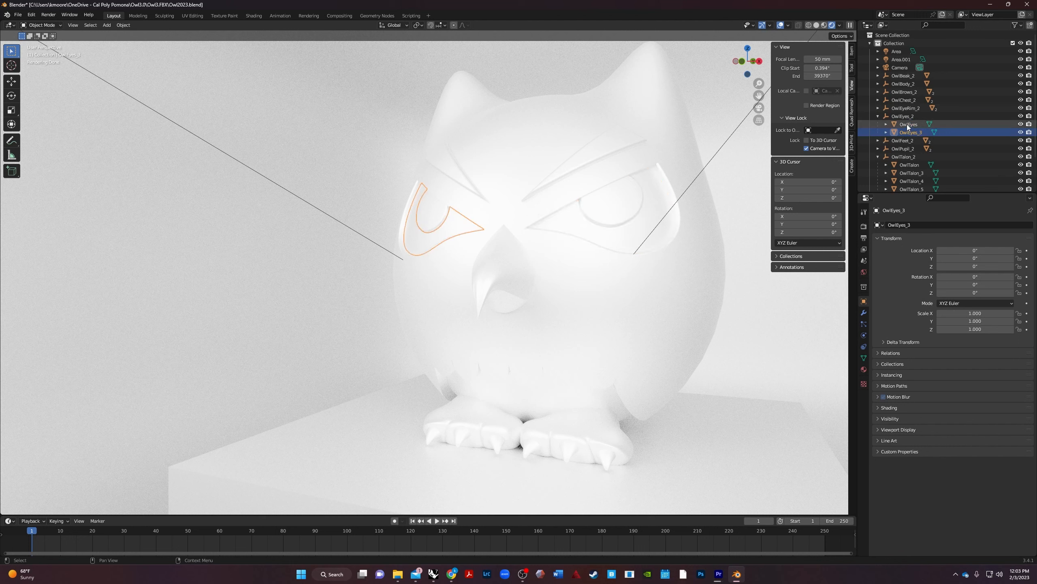
left_click(907, 125)
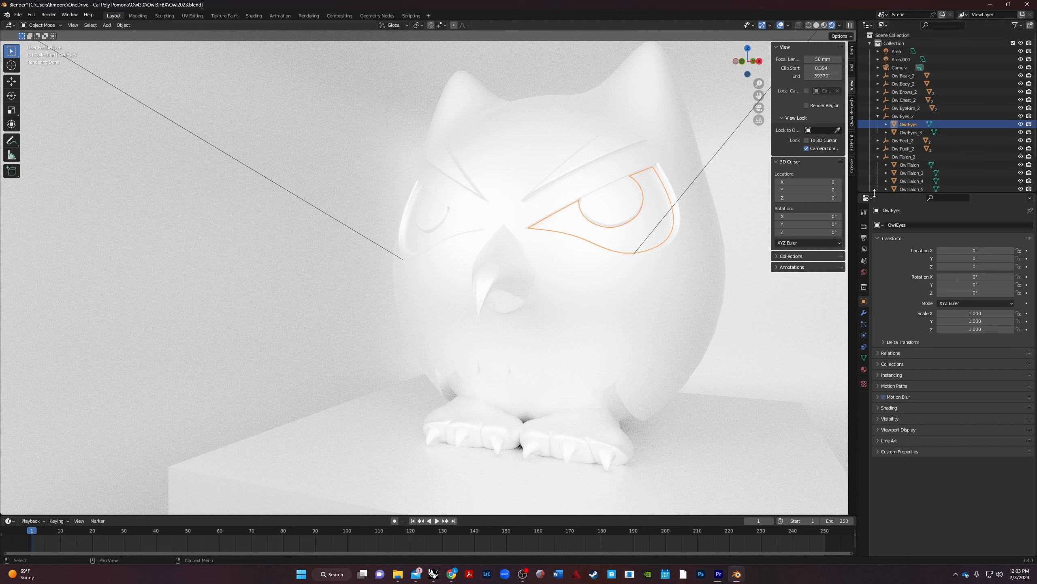
Replace the shared Material_1.001 on the OwlEyes mesh with a new material named Owl_Eye
left_click(864, 370)
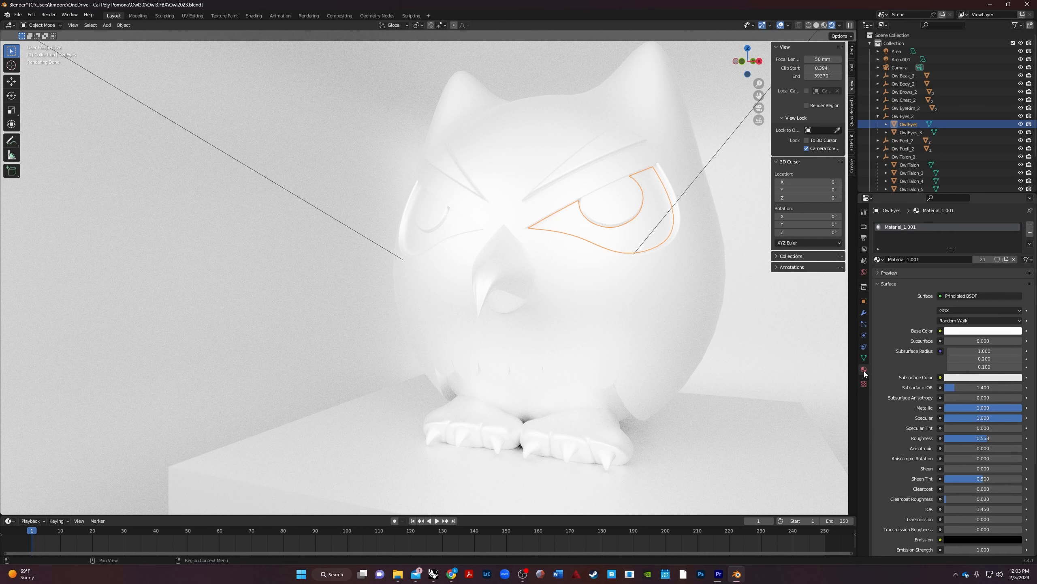
left_click(1030, 233)
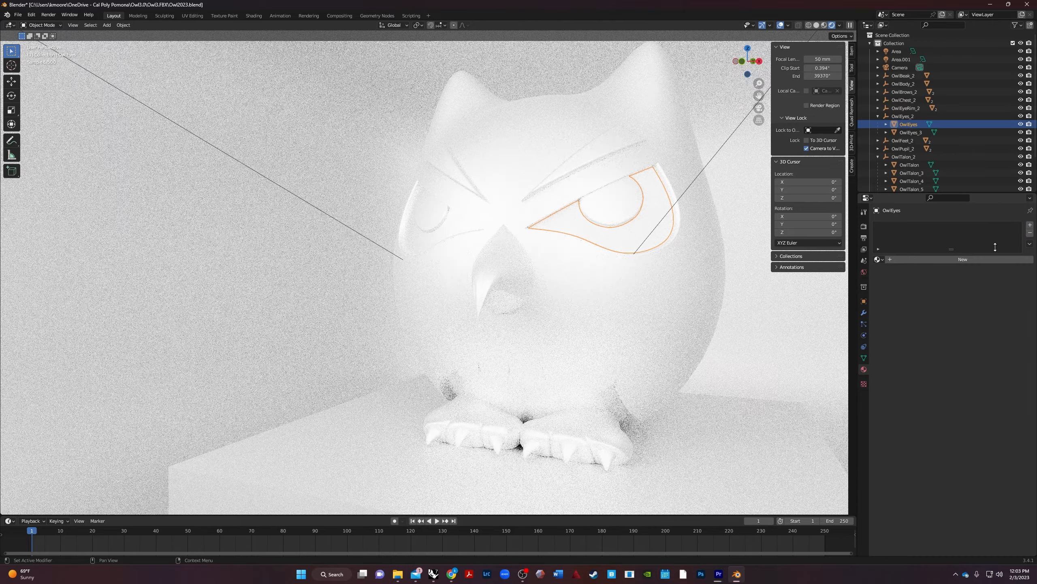
left_click(965, 261)
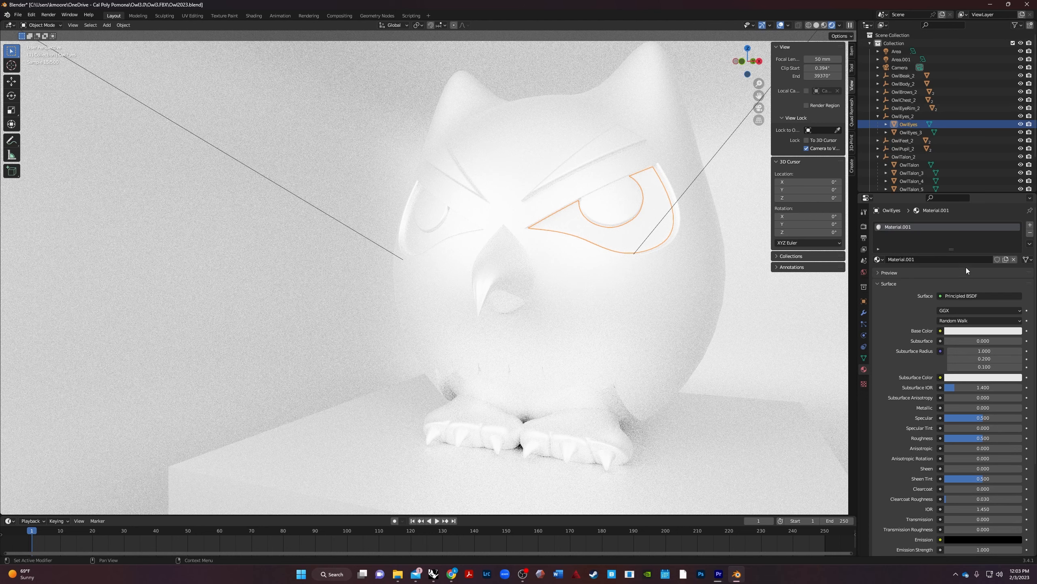
left_click(967, 259)
type("Owl_Eye")
key("Return")
Set the base color of the Owl_Eye material to a saturated yellow
left_click(956, 330)
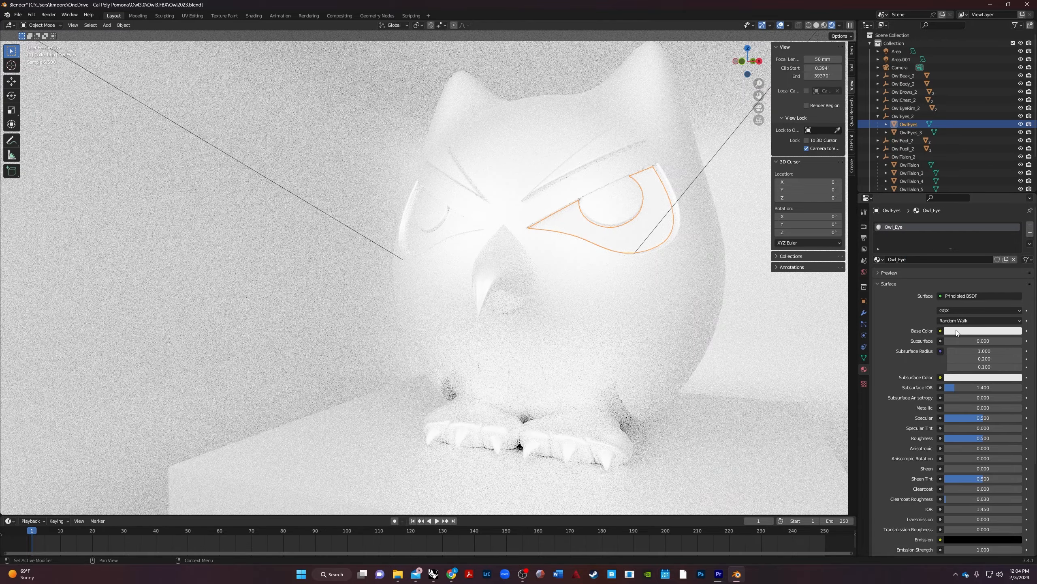
left_click(957, 331)
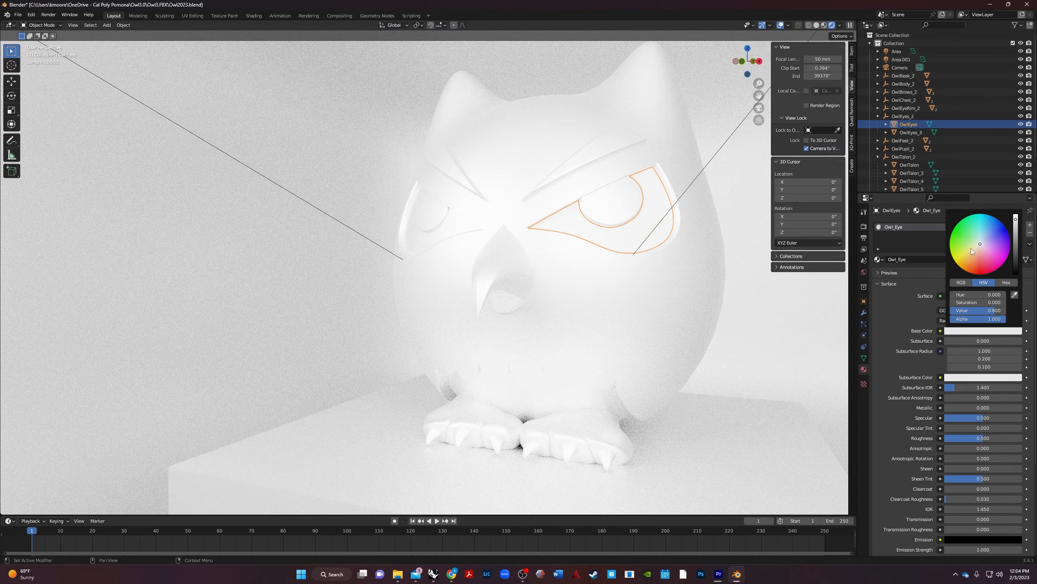
left_click_drag(971, 250, 957, 261)
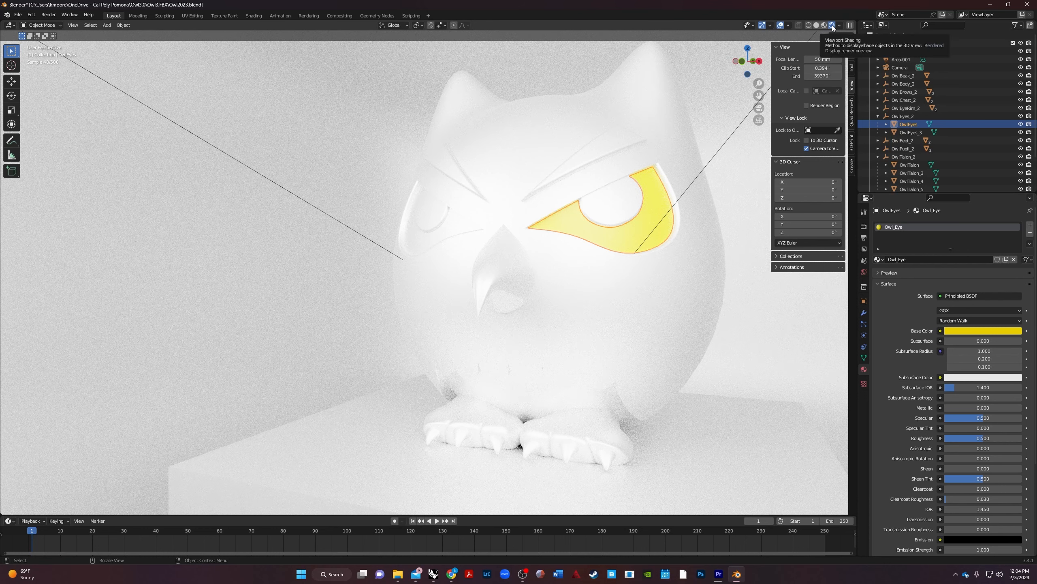
Toggle the viewport overlays to compare the rendered owl with and without them, ending with them hidden for a close view of the eye
scroll(521, 246, "down", 6)
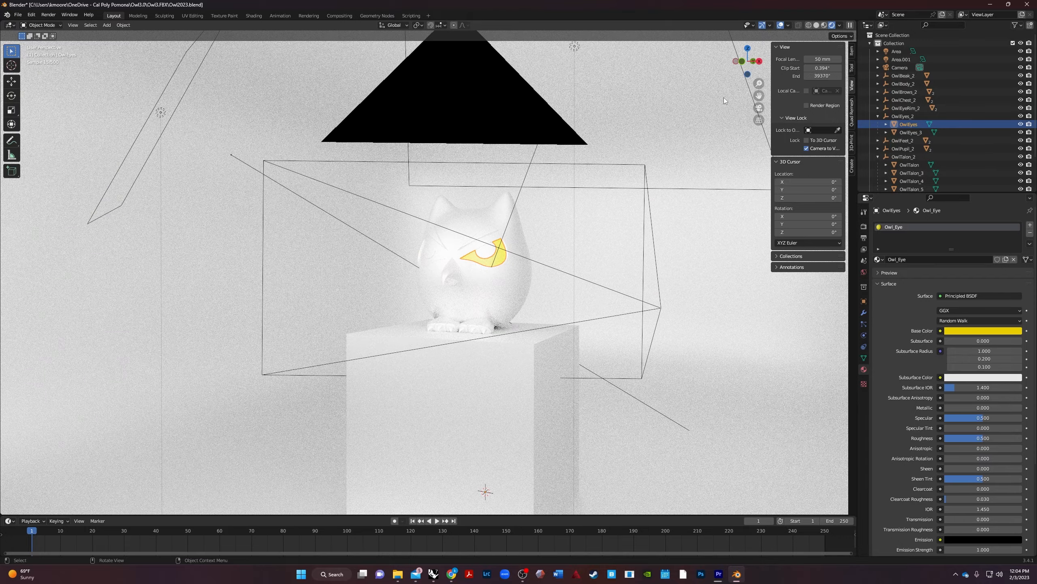
left_click(781, 25)
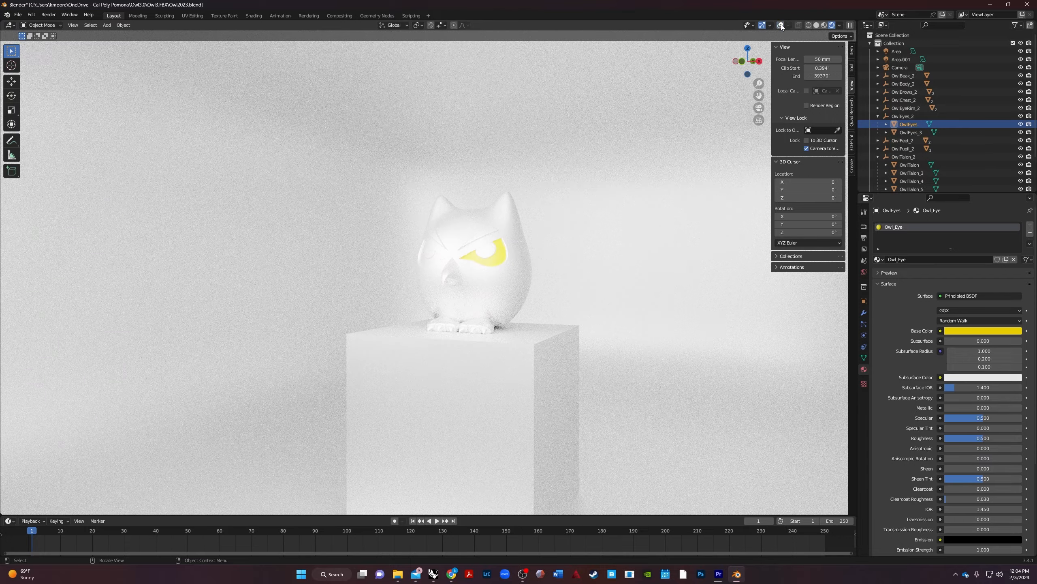
left_click(781, 26)
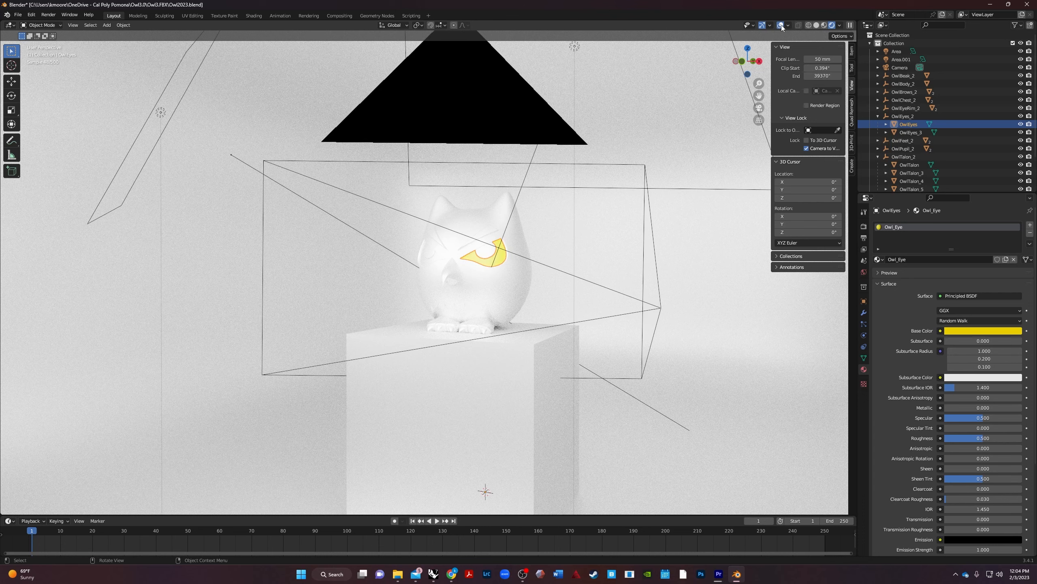
left_click(781, 25)
left_click(781, 25)
left_click(781, 26)
left_click(781, 26)
left_click(781, 26)
scroll(433, 273, "up", 10)
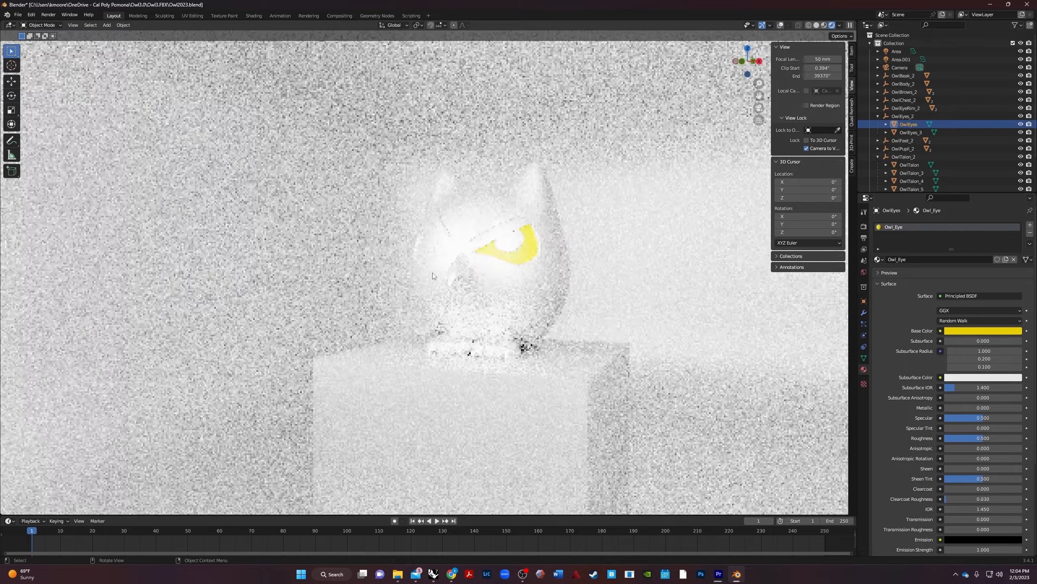
scroll(561, 242, "down", 5)
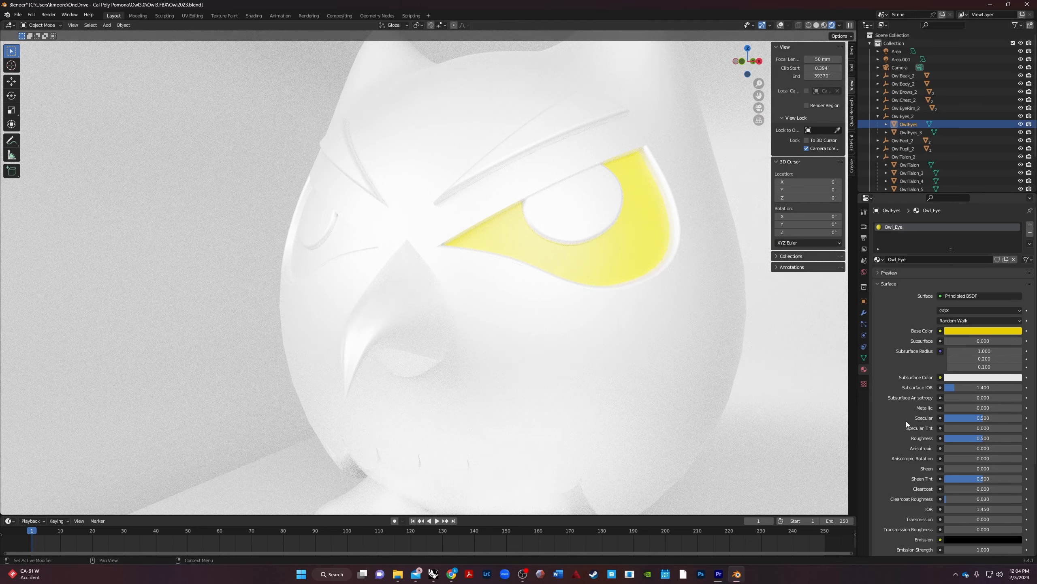
Try different roughness values on the Owl_Eye material and settle on 0.192
left_click_drag(982, 438, 947, 438)
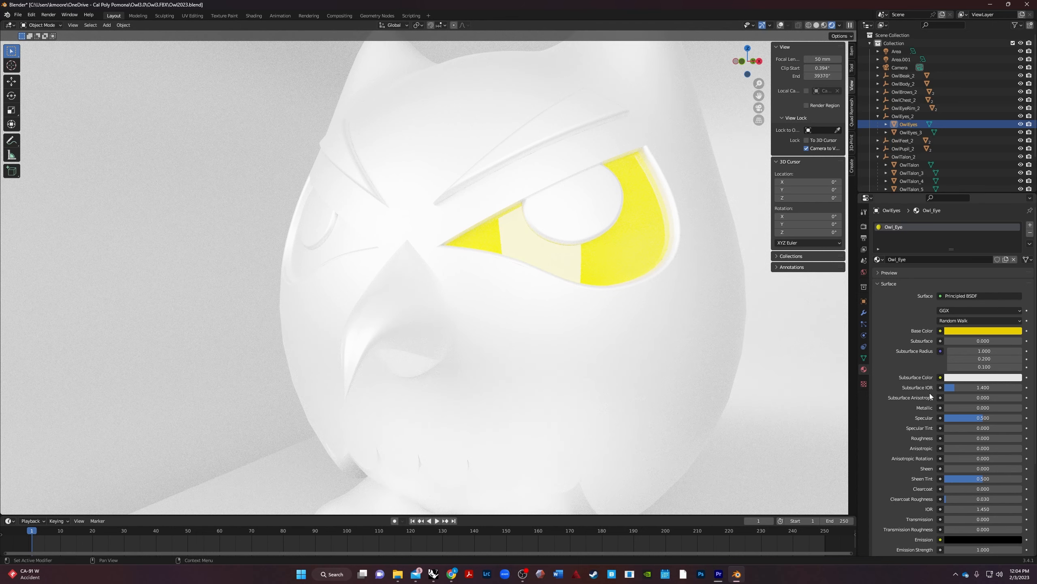
left_click_drag(949, 437, 977, 438)
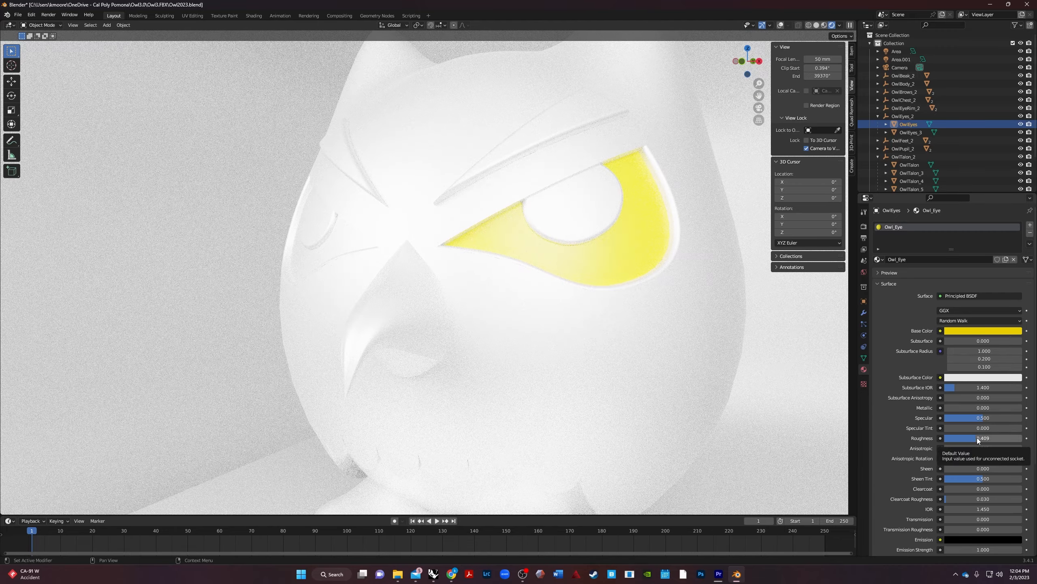
left_click_drag(977, 440, 960, 439)
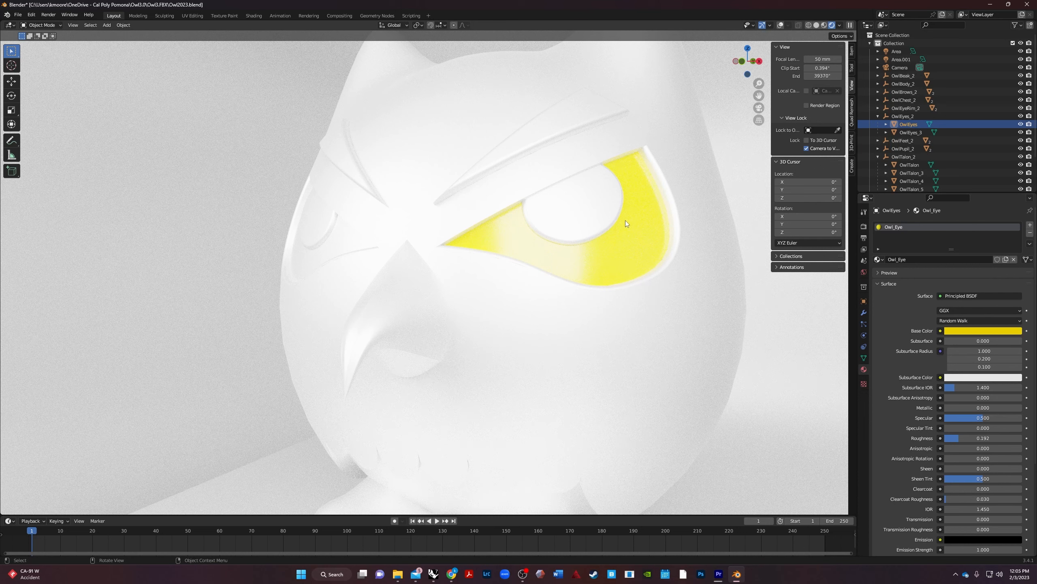
Show the viewport overlays again and toggle the wireframe overlay on and back off
left_click(780, 26)
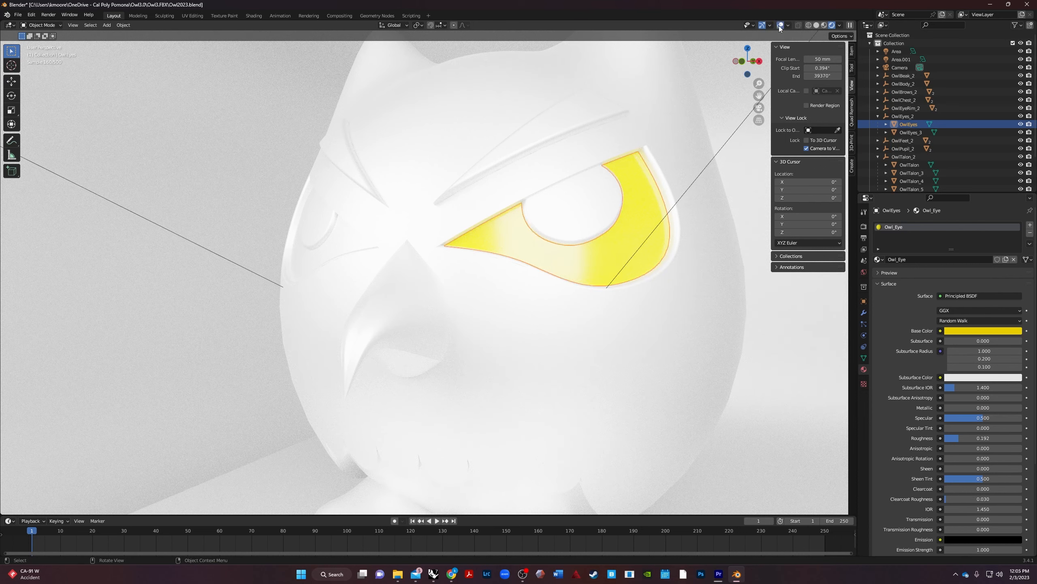
left_click(787, 26)
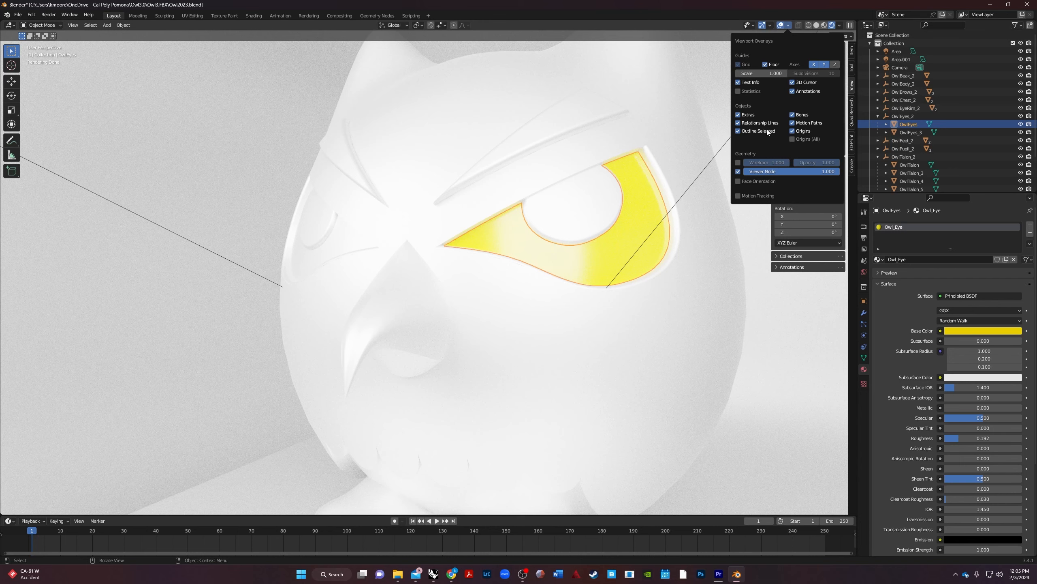
left_click(738, 162)
left_click(738, 163)
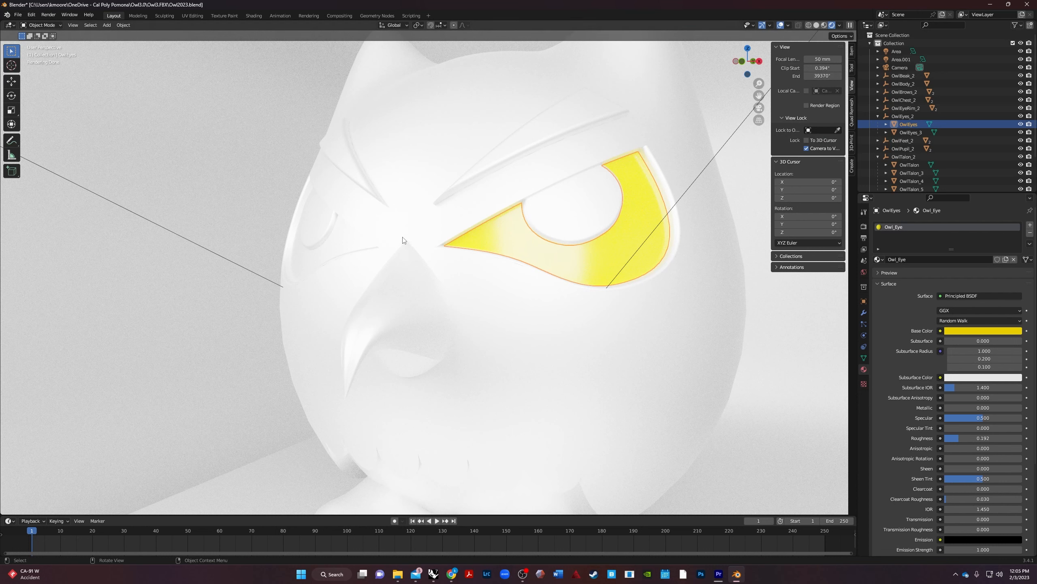
Select both eye meshes with OwlEyes active and link its Owl_Eye material to OwlEyes_3
left_click(358, 244, "shift")
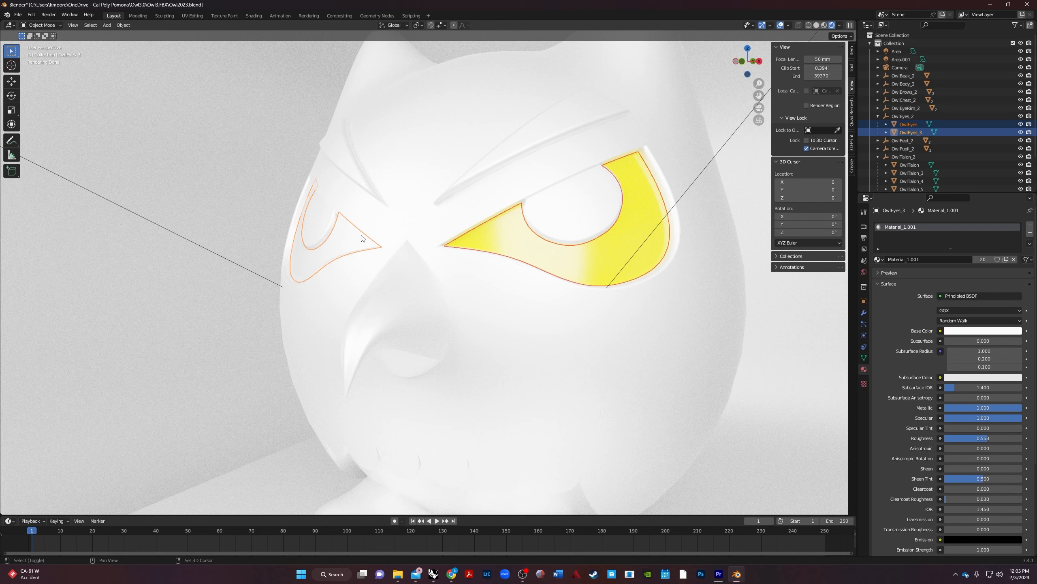
left_click(490, 235, "shift")
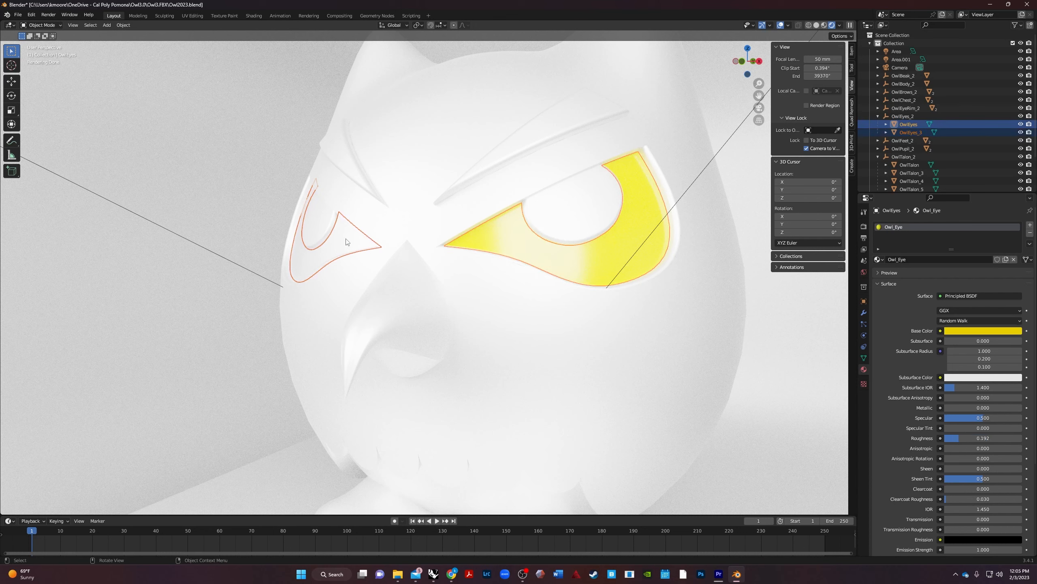
left_click(123, 25)
mouse_move(154, 193)
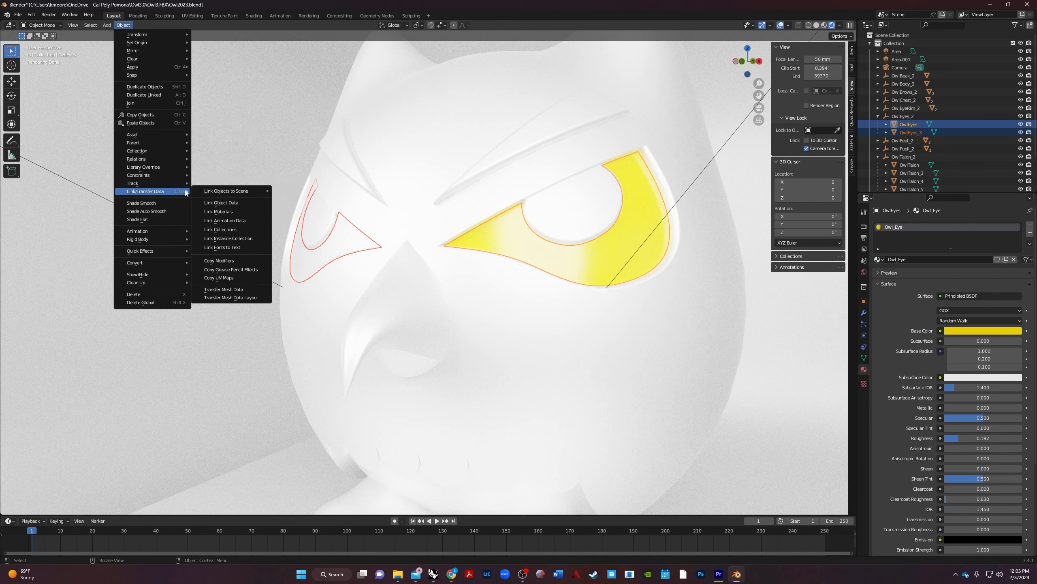
mouse_move(201, 192)
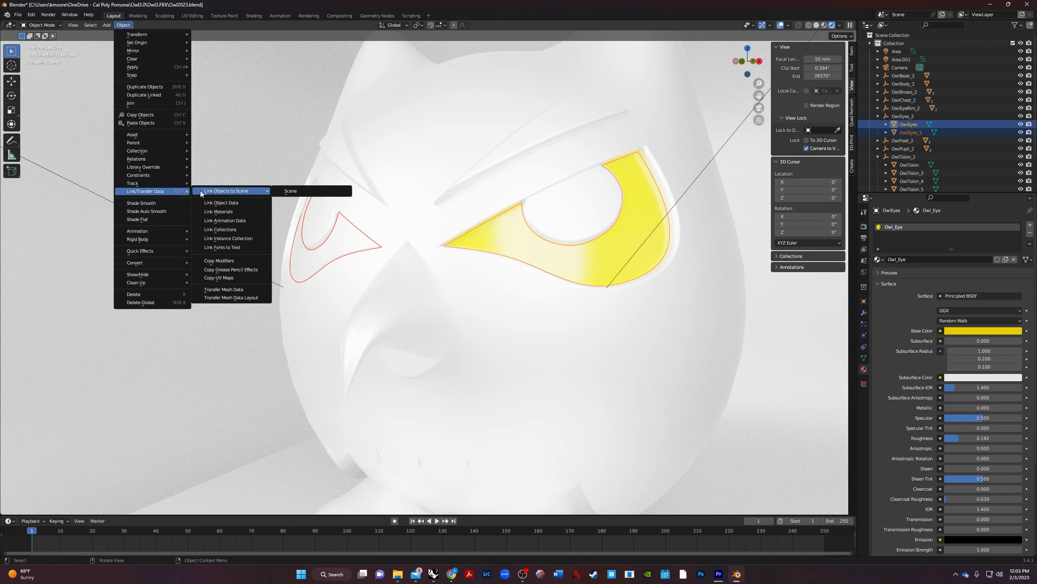
left_click(214, 212)
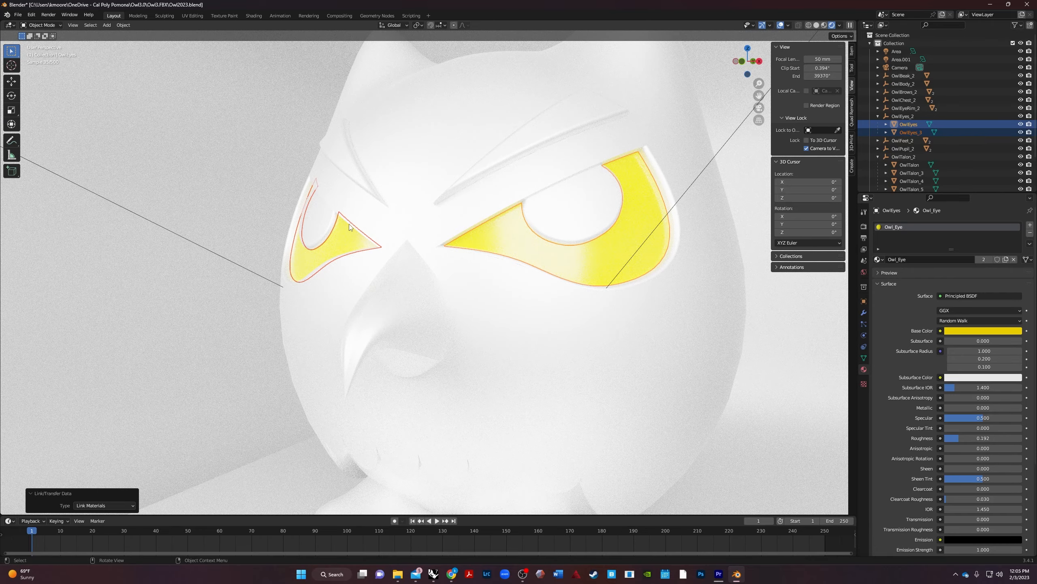
Select both eye rims with OwlEyeRim active and replace its shared material with a new one named Eyeline
left_click(349, 223)
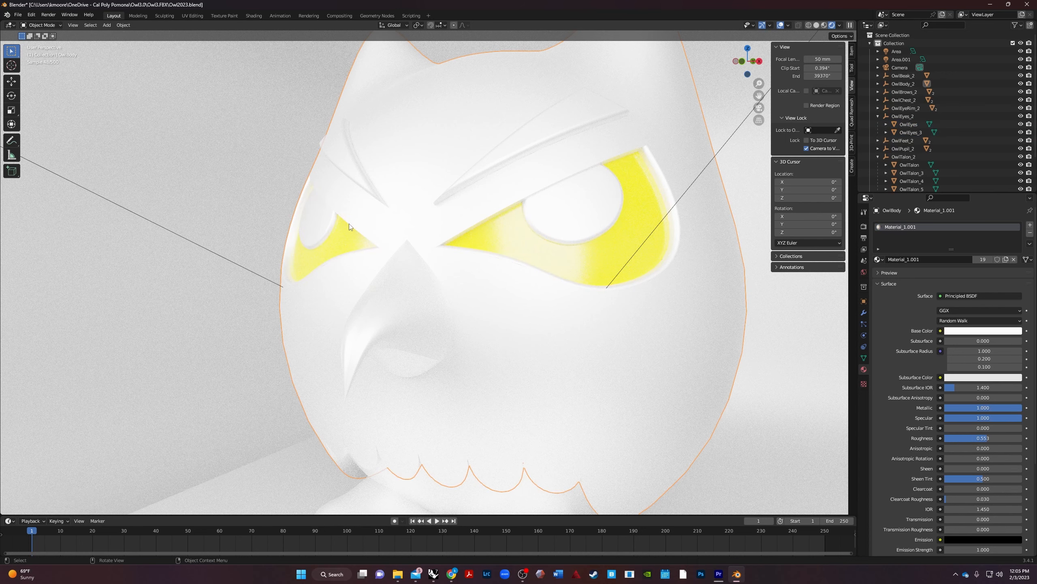
left_click(349, 224)
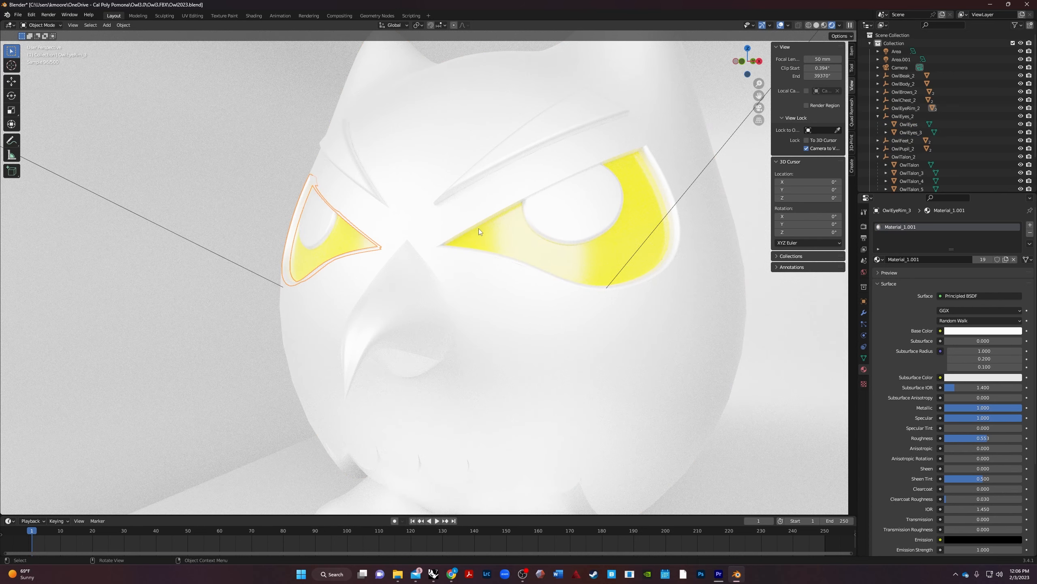
left_click(489, 217, "shift")
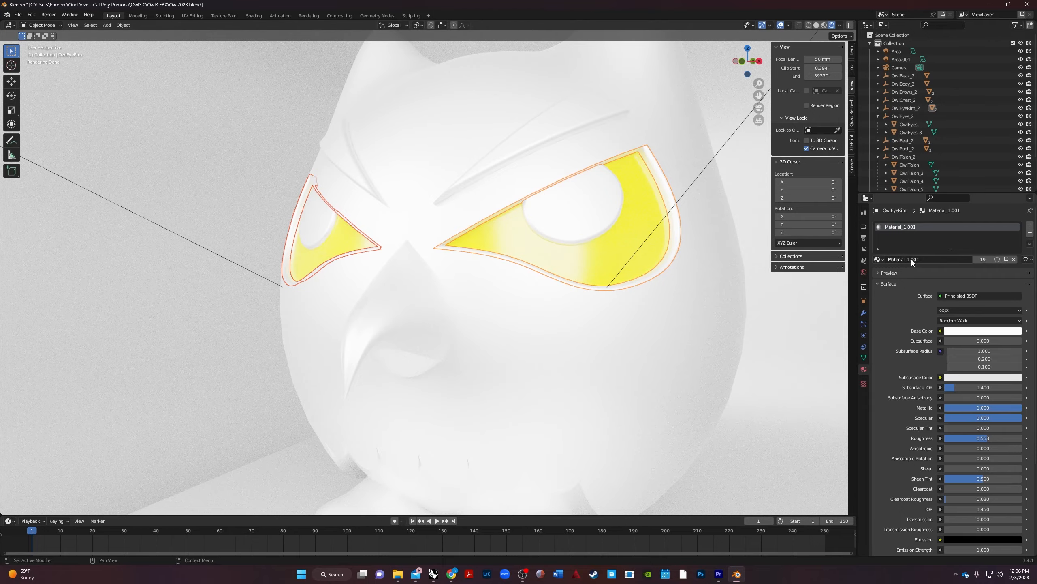
left_click(1029, 233)
left_click(1030, 225)
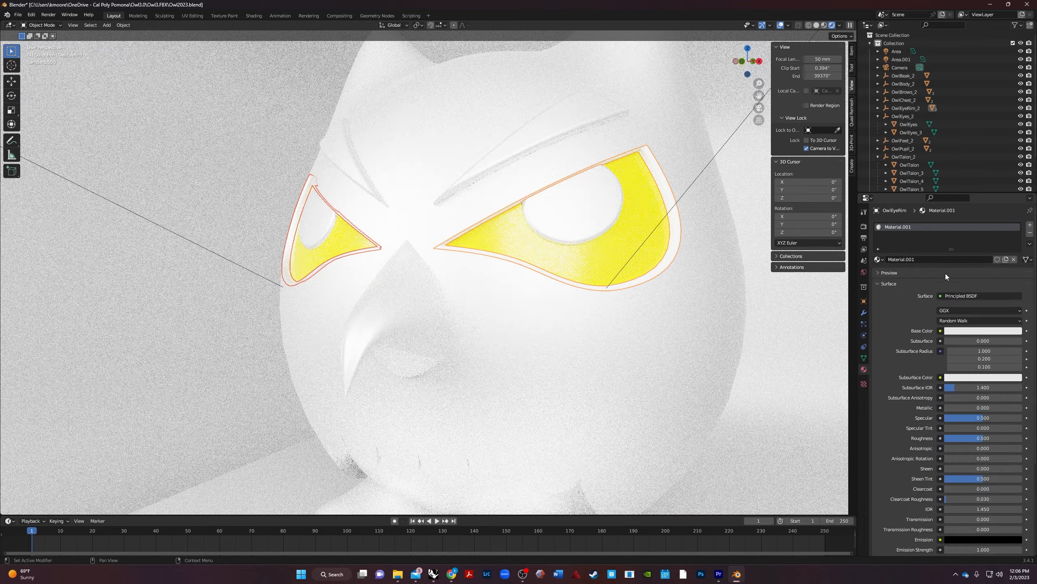
left_click(952, 259)
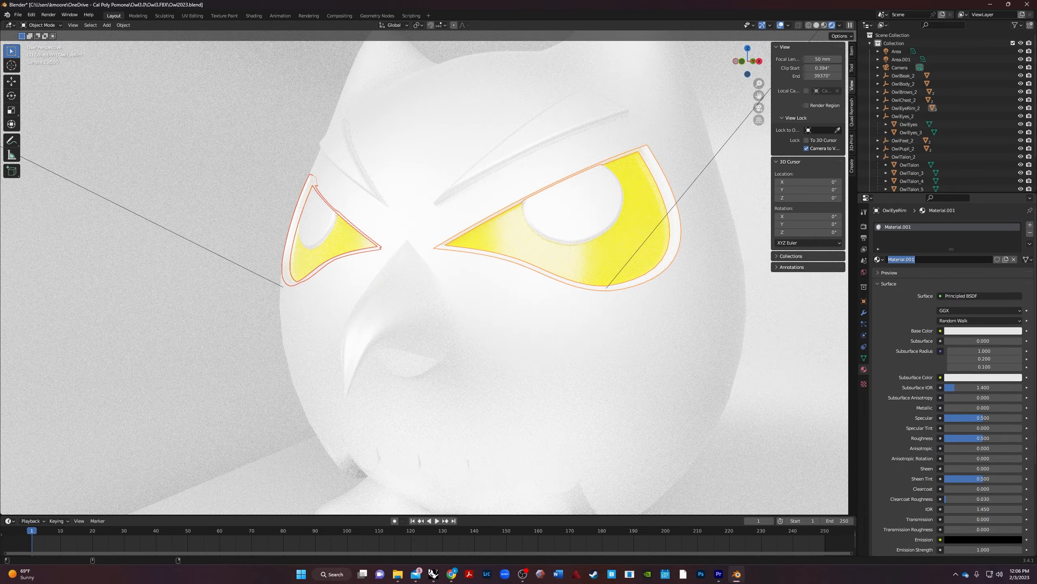
type("Eyeline")
key("Return")
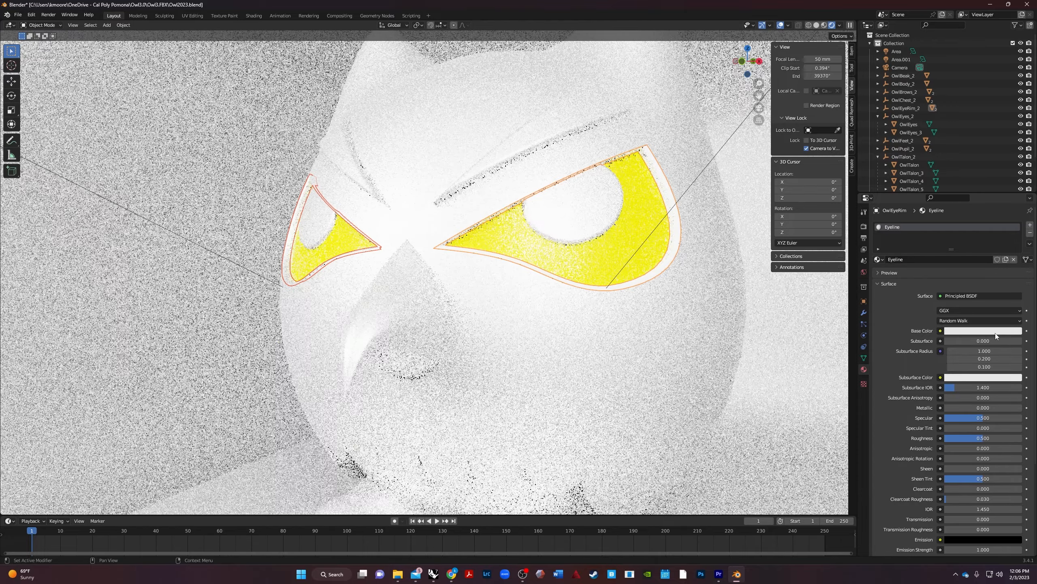
Set the Eyeline material's base color to black and its roughness to 1.000
left_click(995, 332)
left_click_drag(1013, 265, 1013, 275)
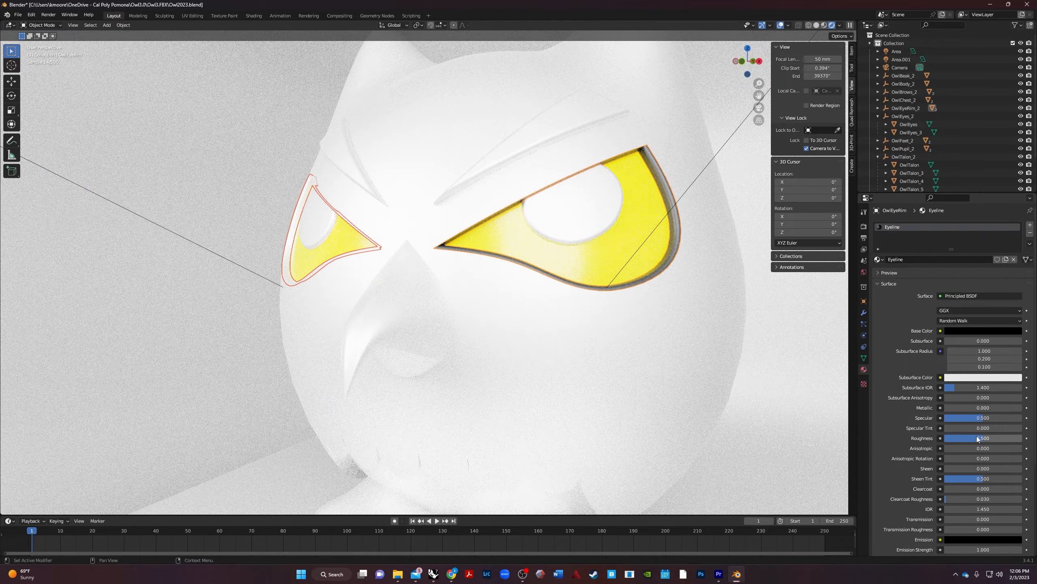
left_click_drag(980, 438, 1021, 438)
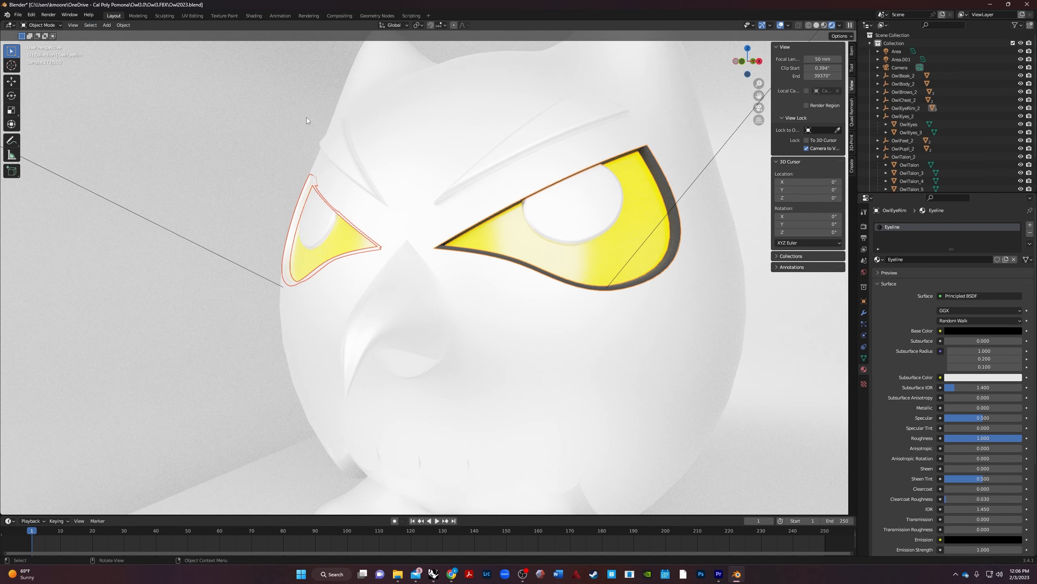
right_click(373, 247)
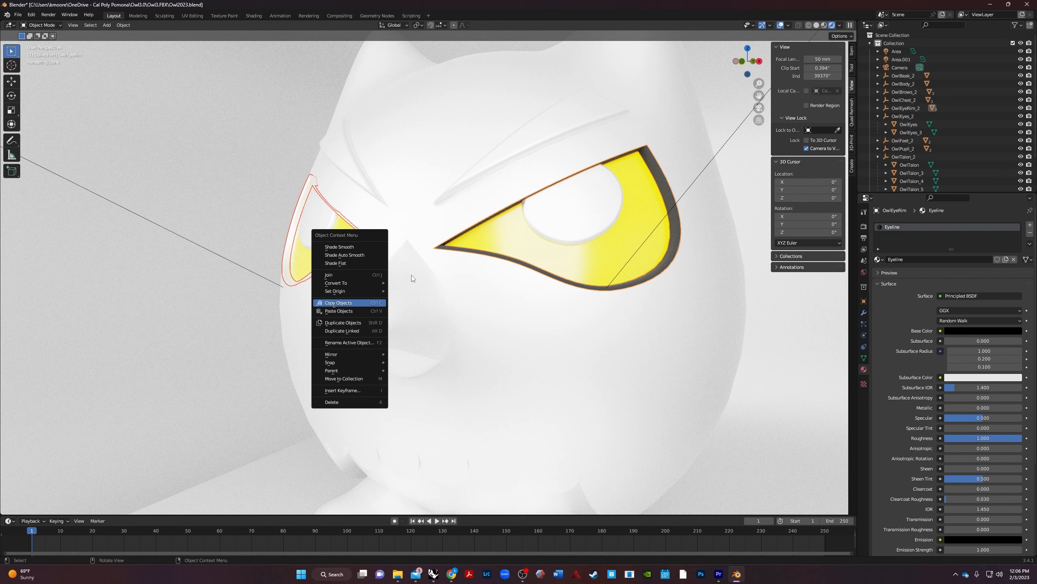
right_click(465, 250)
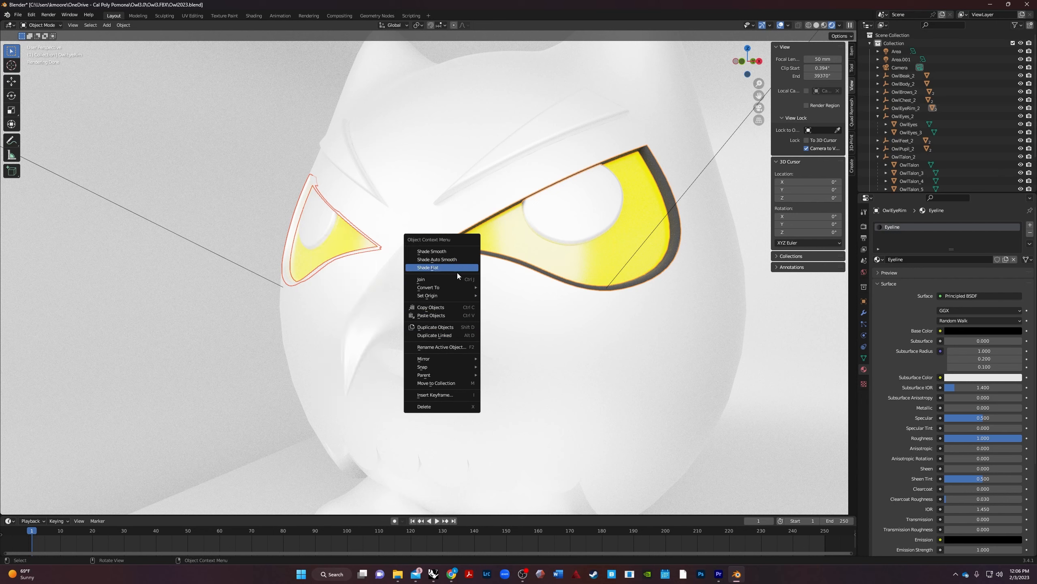
left_click(123, 25)
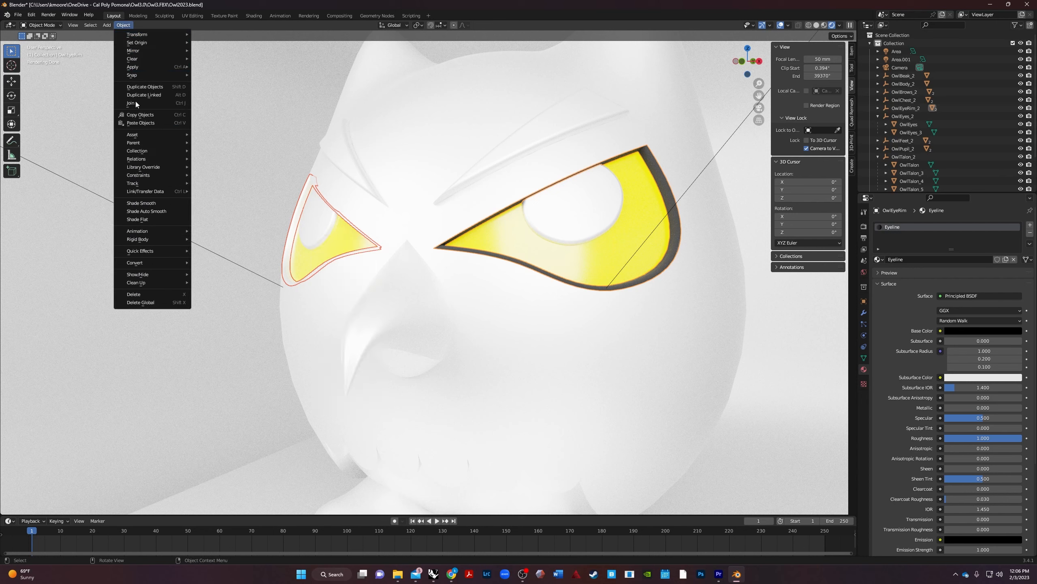
mouse_move(155, 187)
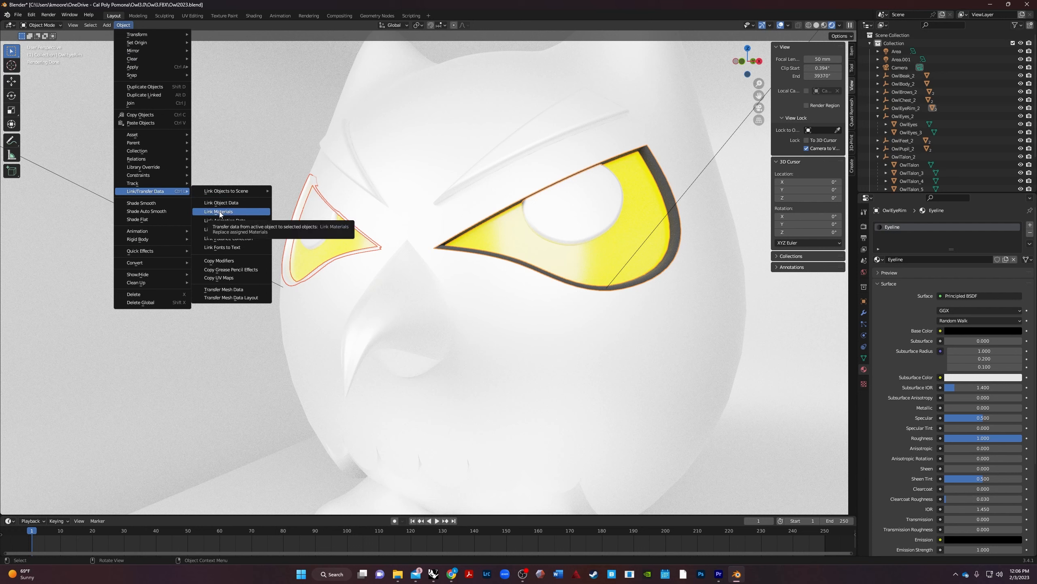
left_click(220, 213)
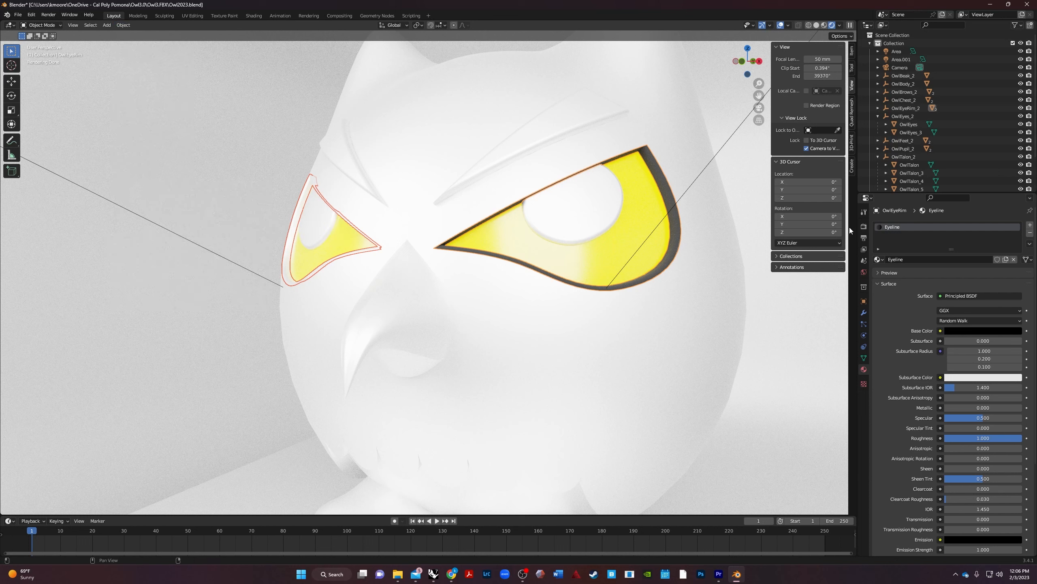
key("m")
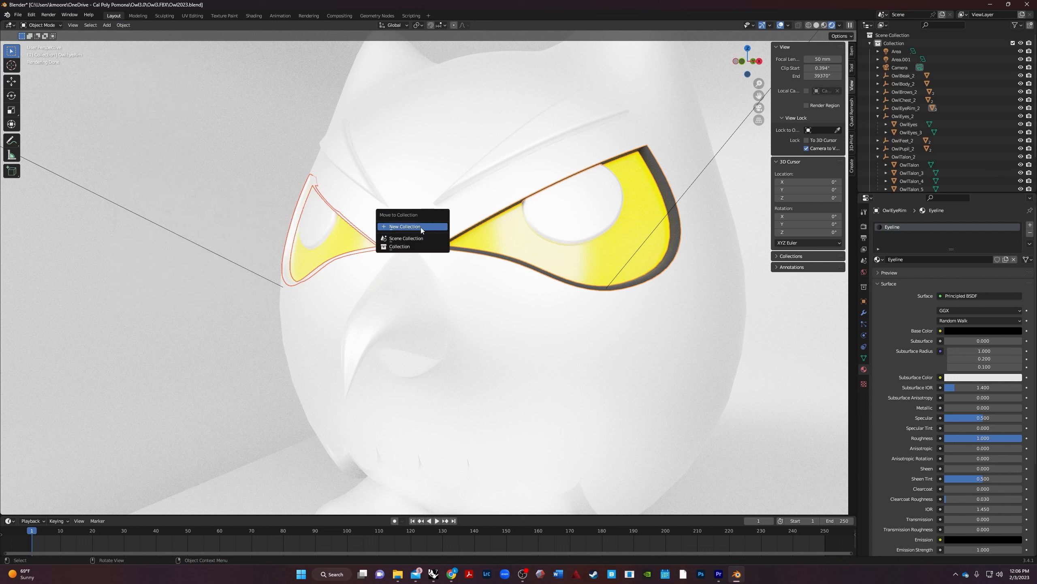
Link the active OwlEyeRim's Eyeline material to the other selected eye rim, OwlEyeRim_3
left_click(131, 26)
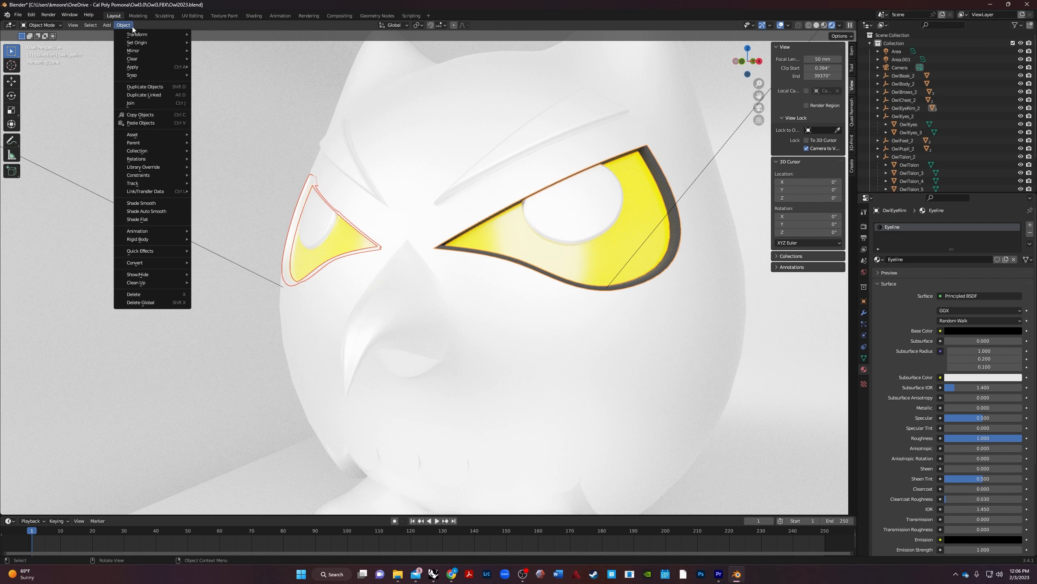
mouse_move(154, 167)
mouse_move(151, 192)
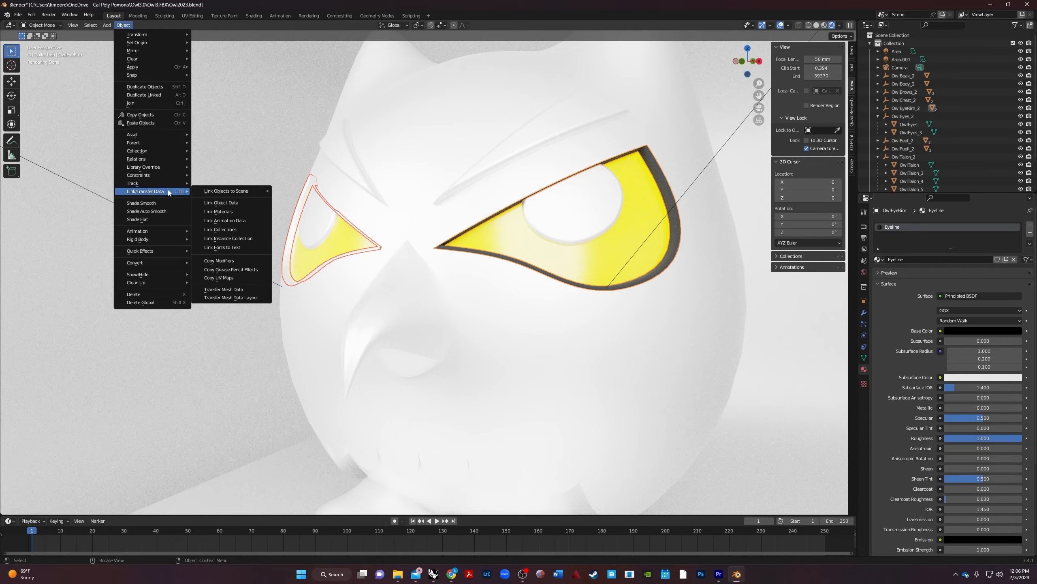
left_click(218, 212)
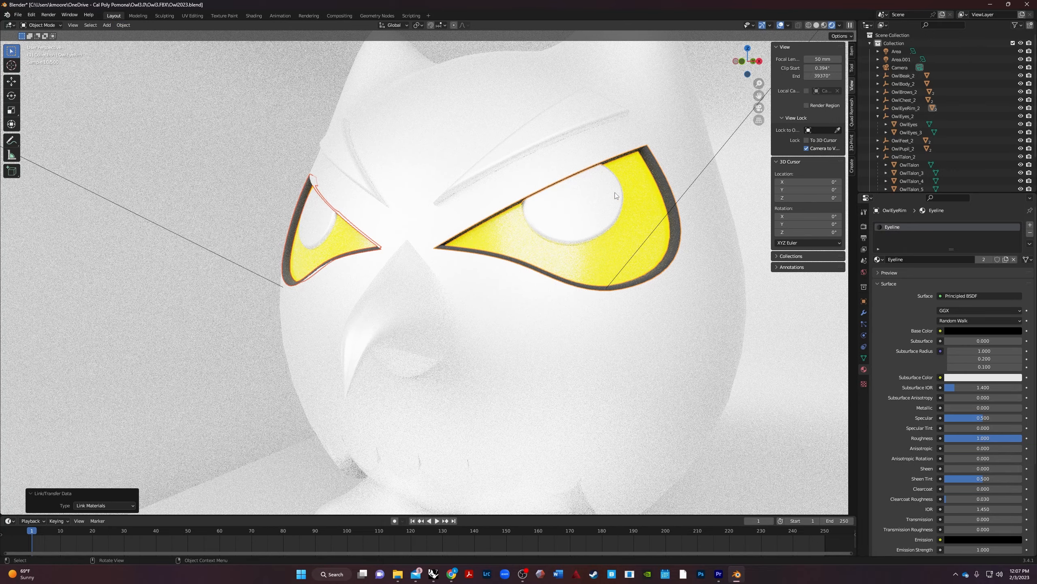
Darken the Eyeline material's subsurface color to black
middle_click_drag(284, 211, 444, 284)
scroll(385, 268, "up", 2)
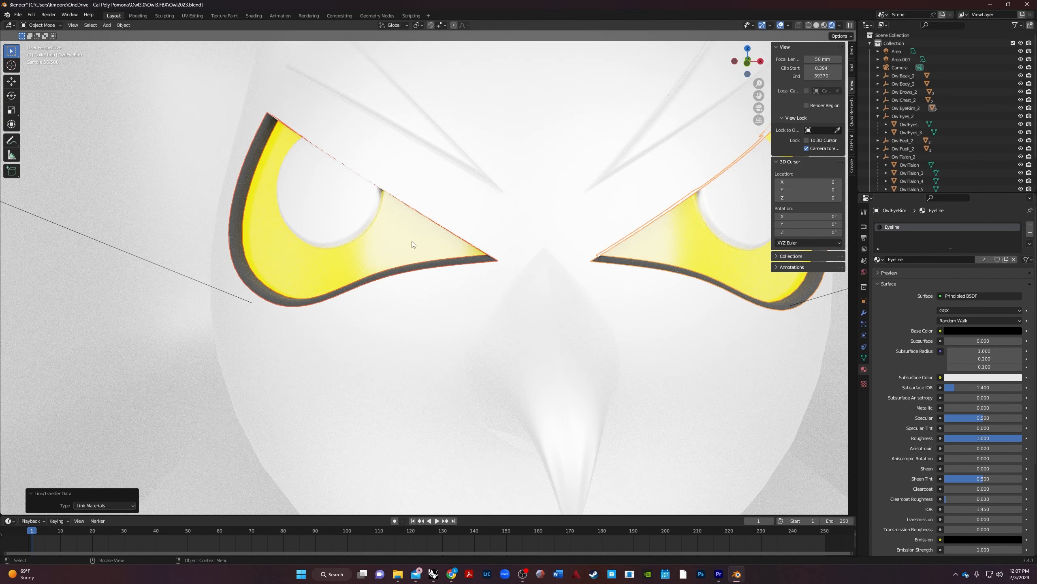
left_click(969, 379)
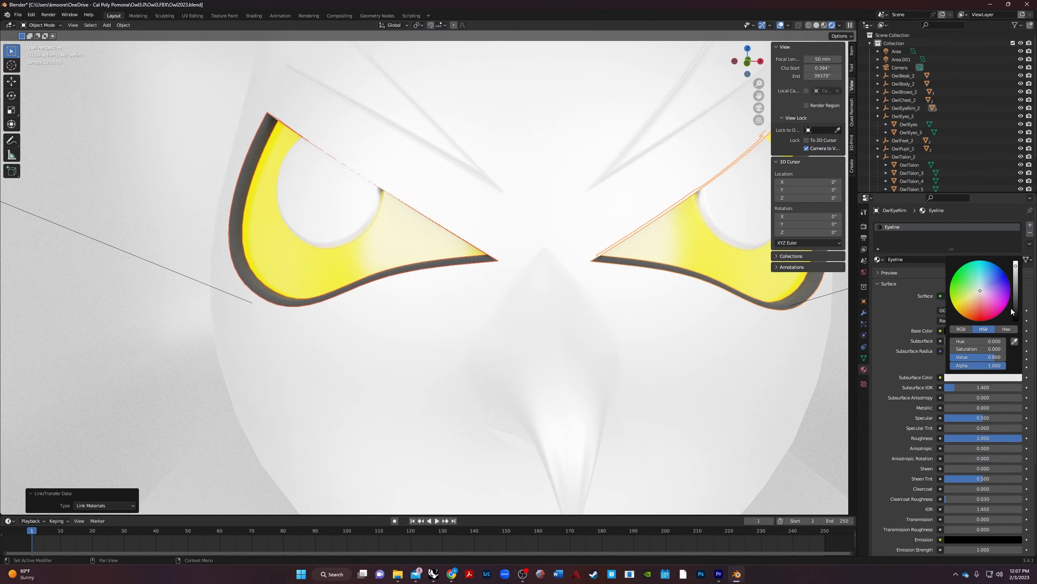
left_click_drag(1015, 308, 1016, 323)
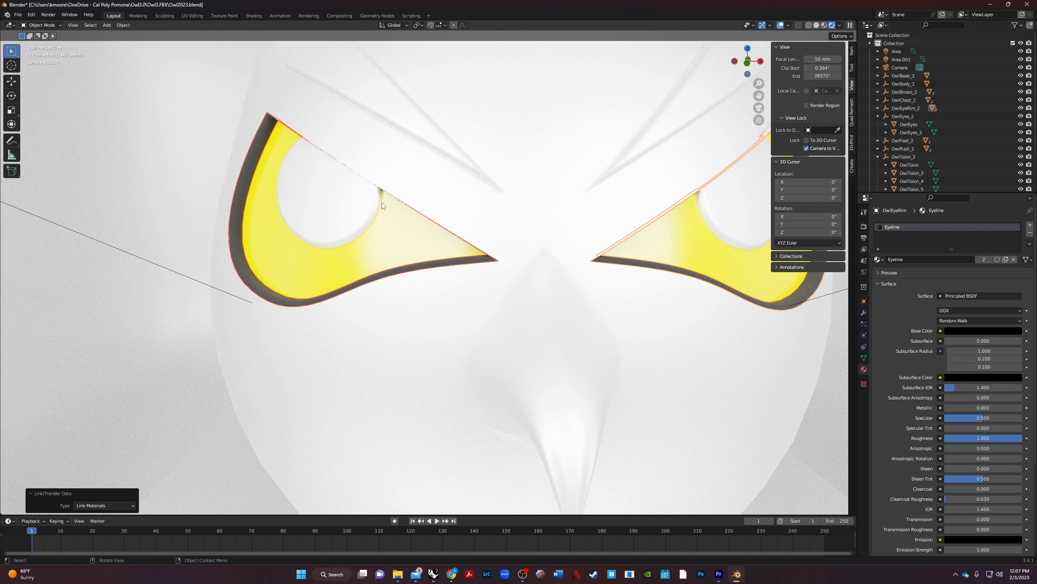
Bring the Eyeline material's base color fully to black and set its sheen tint to 0.407
left_click(1002, 332)
mouse_move(1015, 262)
left_mouse_down()
mouse_move(1016, 215)
mouse_move(1016, 274)
left_mouse_up()
mouse_move(982, 478)
left_mouse_down()
mouse_move(946, 478)
mouse_move(996, 478)
mouse_move(942, 478)
mouse_move(977, 479)
left_mouse_up()
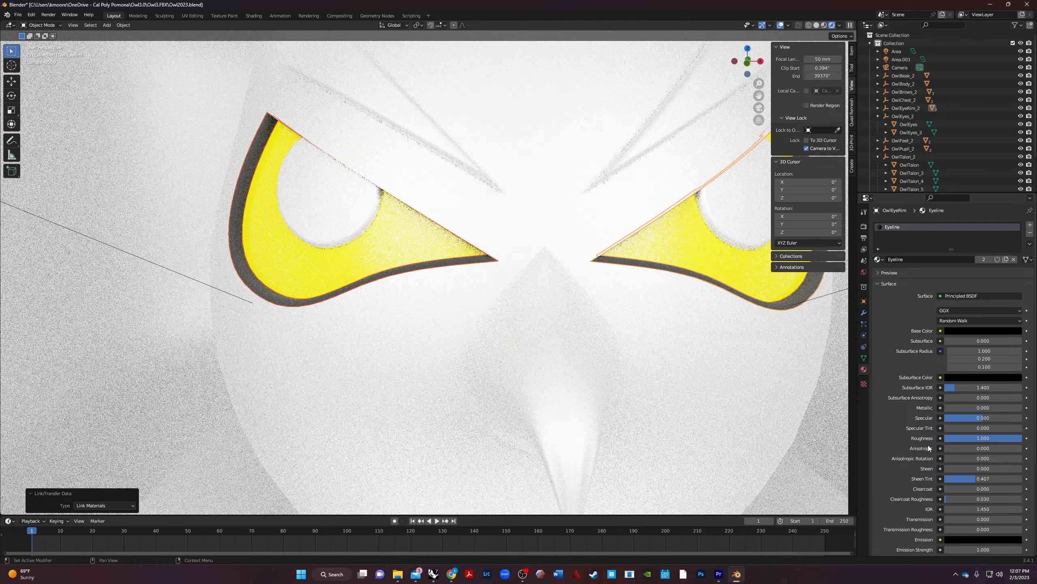
Give the owl's beak a new material named Beak with a red base color of hue 0.004 and saturation 1.000
middle_click_drag(503, 294, 395, 269)
scroll(355, 327, "down", 2)
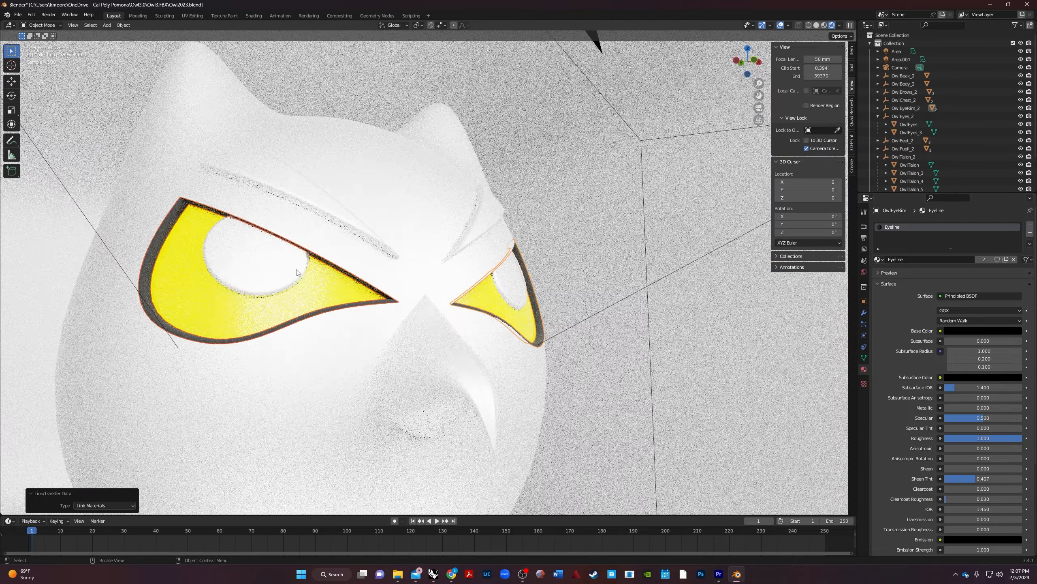
left_click(436, 359)
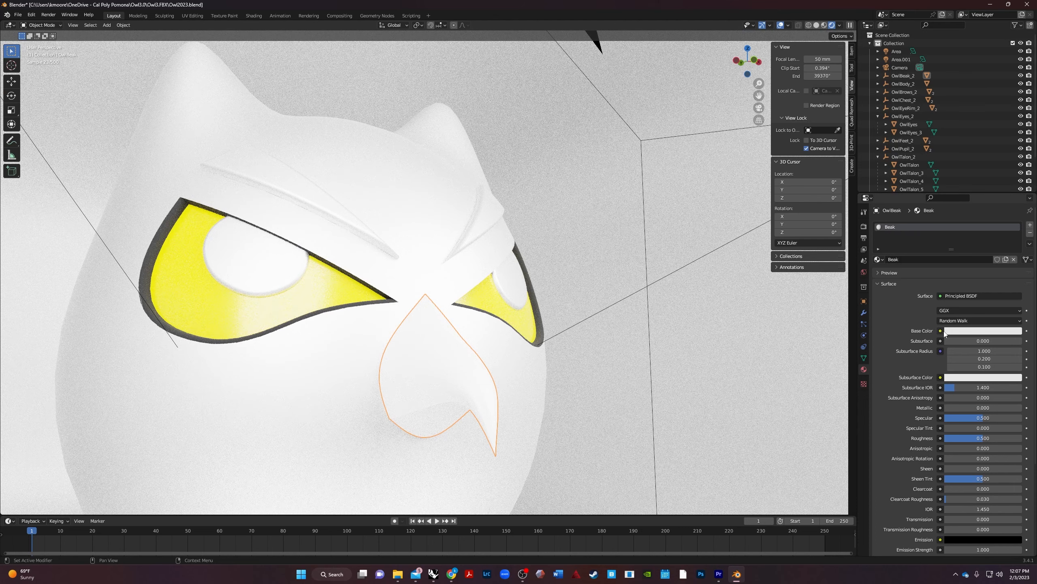
left_click(976, 331)
left_click(981, 331)
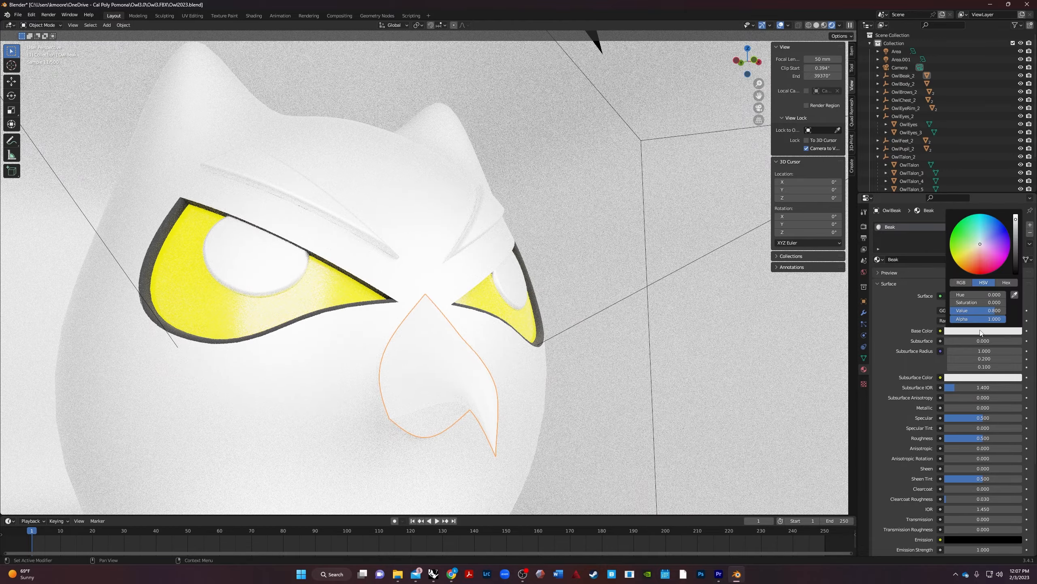
left_click_drag(982, 263, 972, 278)
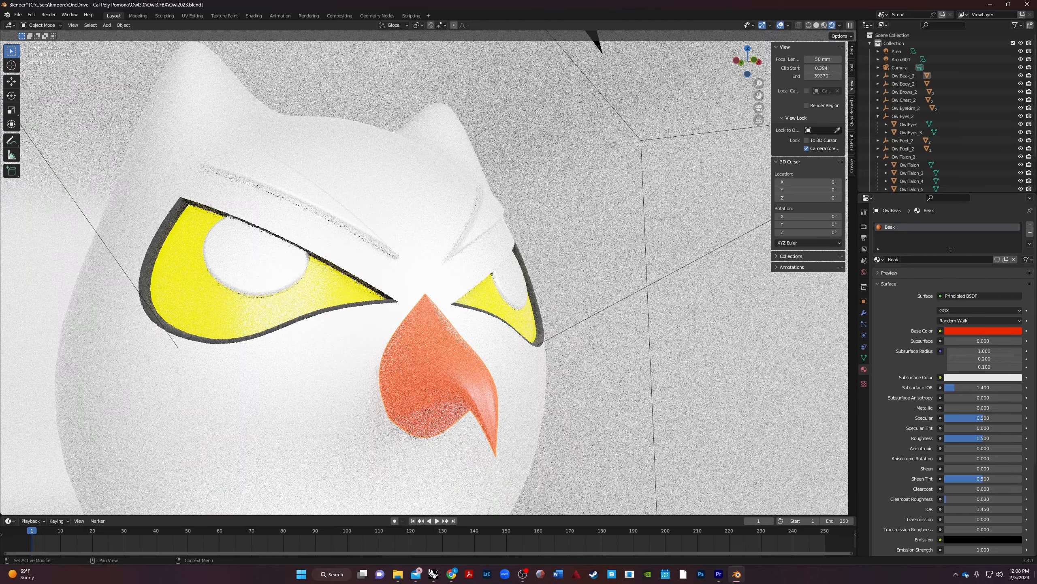
Set the Beak material's transmission to 1.000 and its roughness to 0.000
scroll(944, 506, "down", 3)
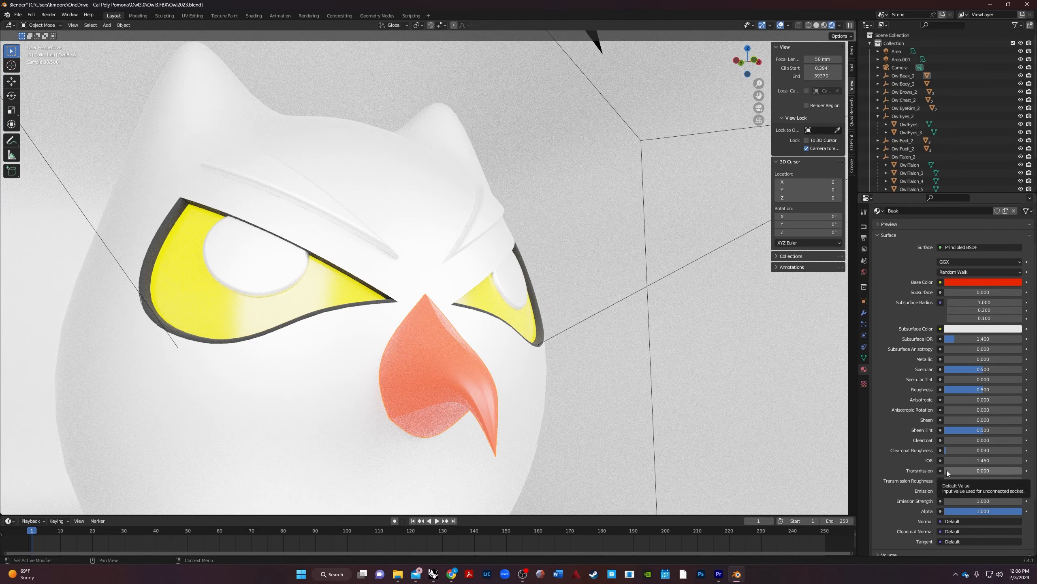
left_click_drag(946, 470, 1022, 472)
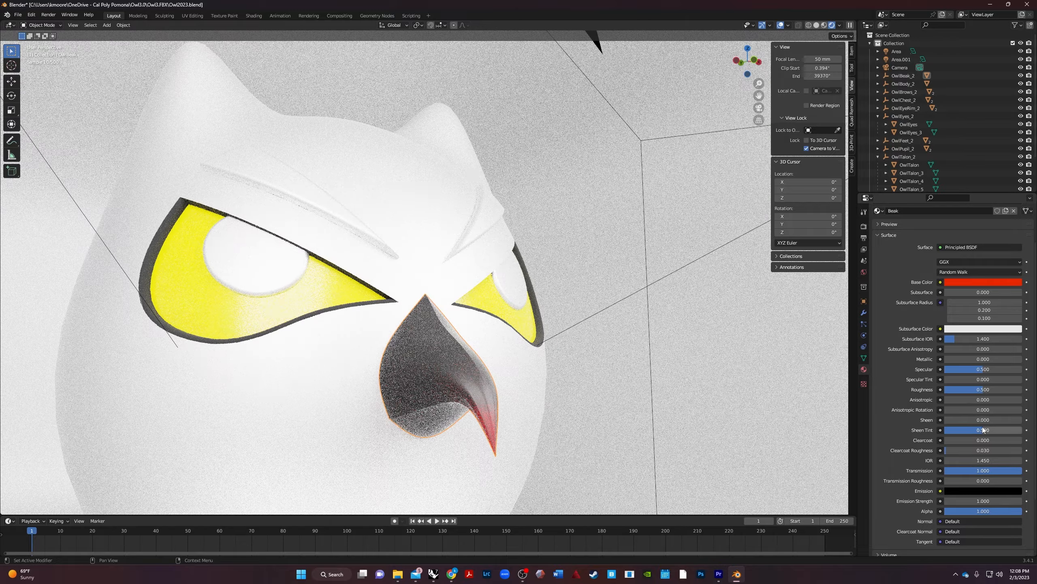
left_click_drag(989, 389, 947, 389)
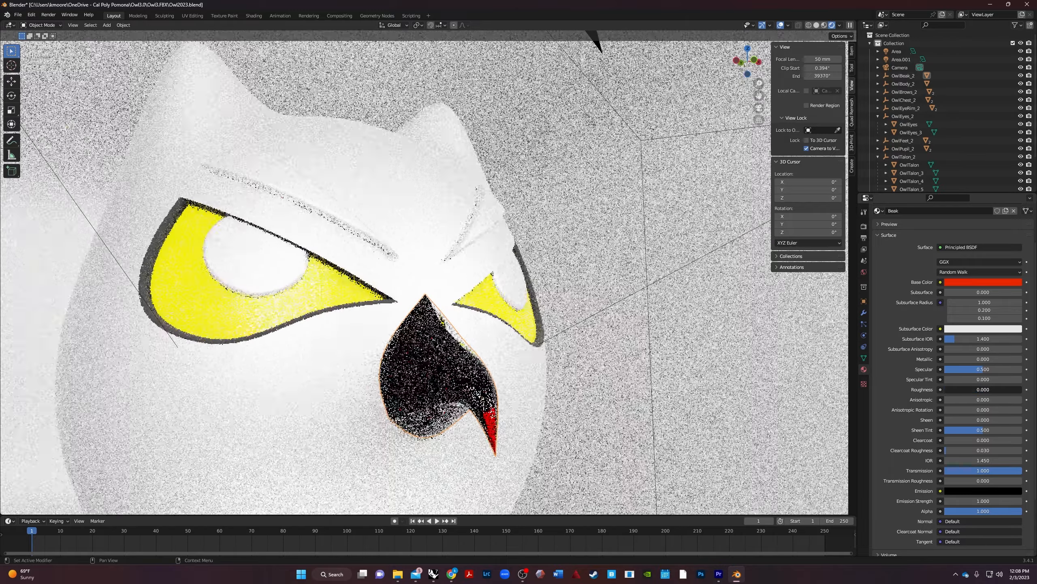
Brighten the Beak material's red base color to its maximum and set the transmission roughness to 0.741
middle_click_drag(629, 407, 606, 412)
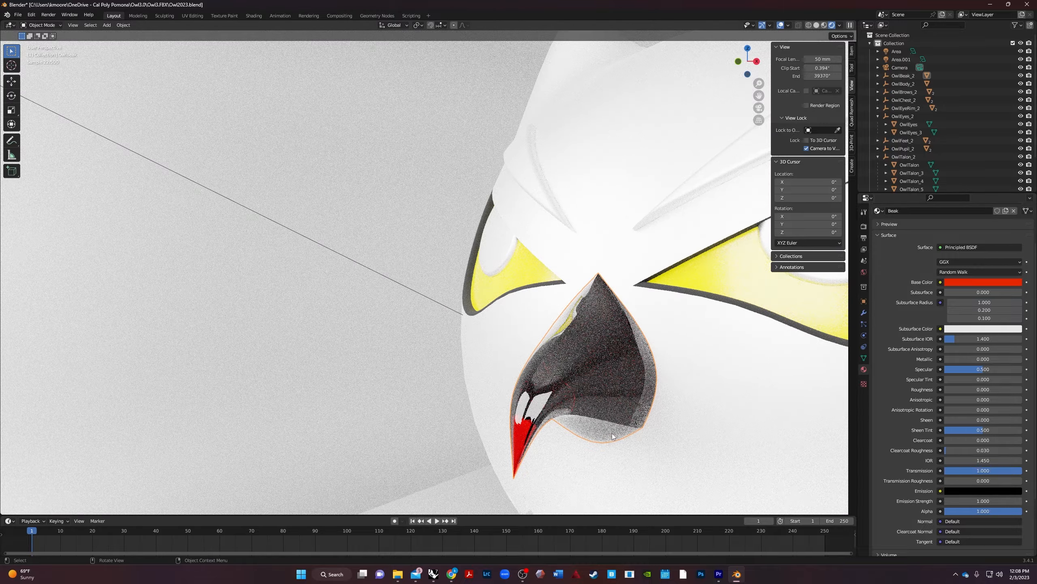
middle_click_drag(613, 381, 722, 352)
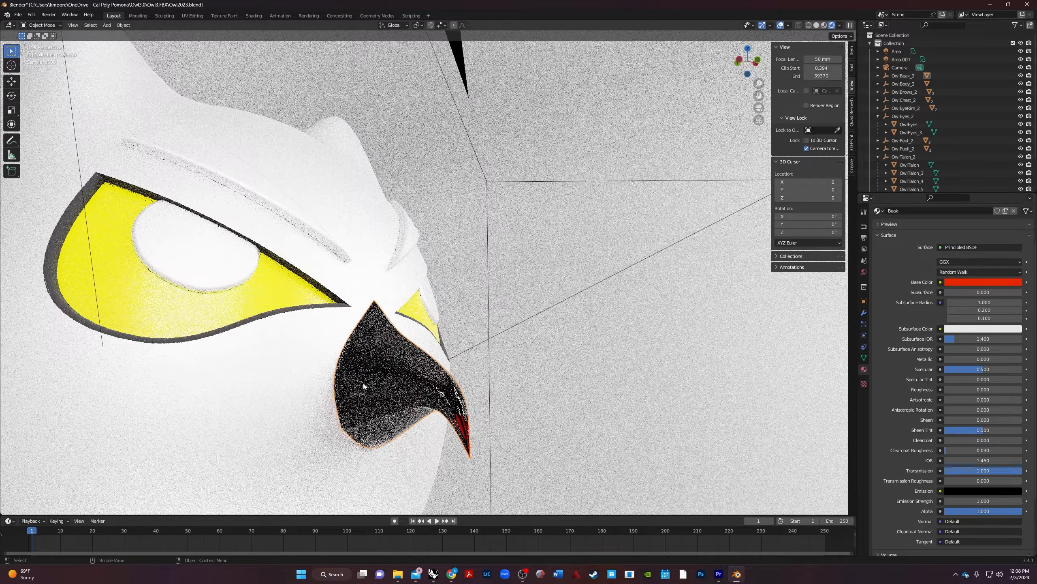
middle_click_drag(429, 390, 611, 352, "shift")
scroll(612, 353, "up", 6)
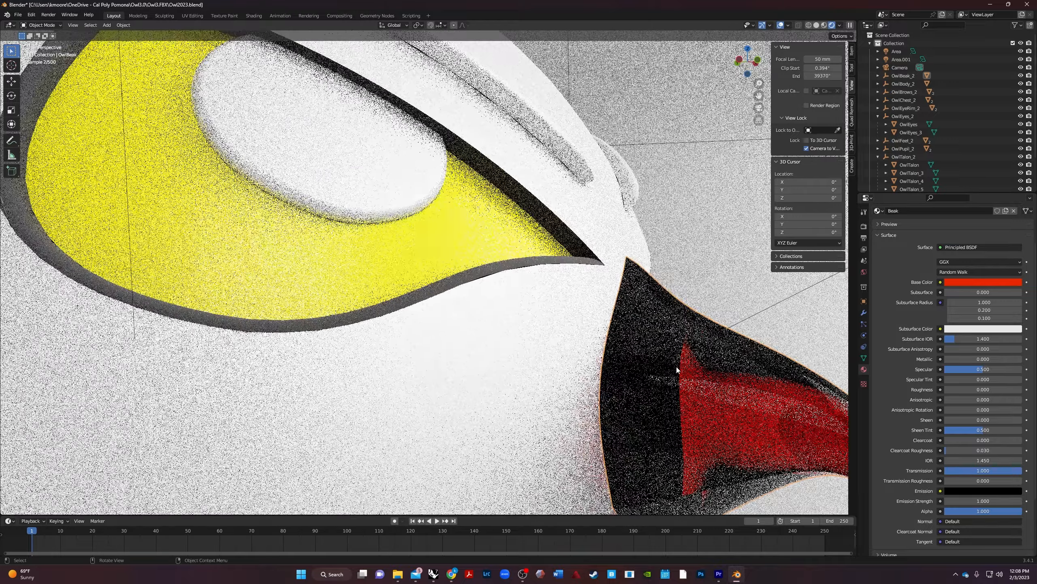
middle_click_drag(676, 371, 498, 239, "shift")
scroll(499, 239, "up", 1)
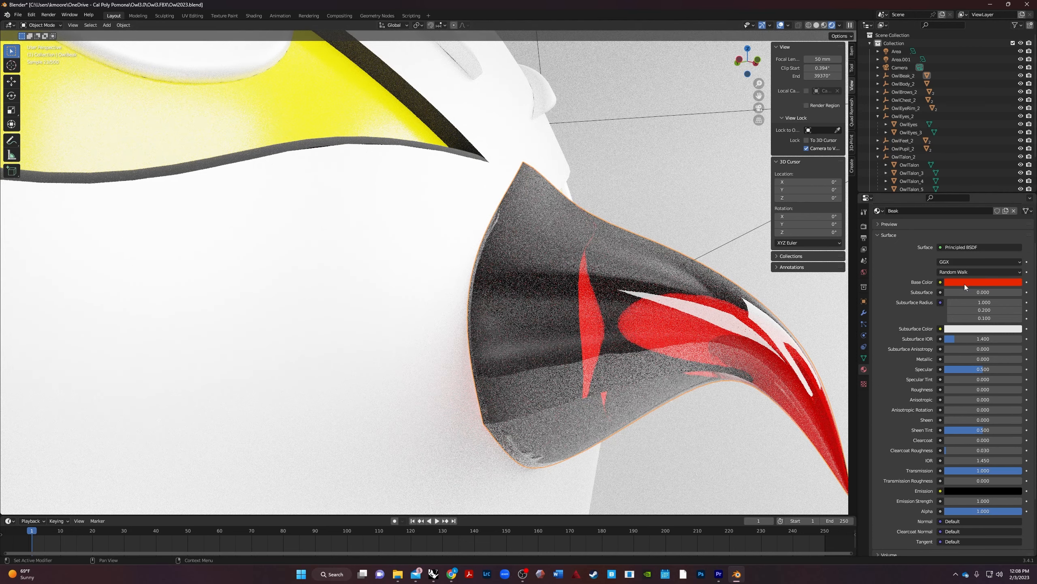
left_click(979, 285)
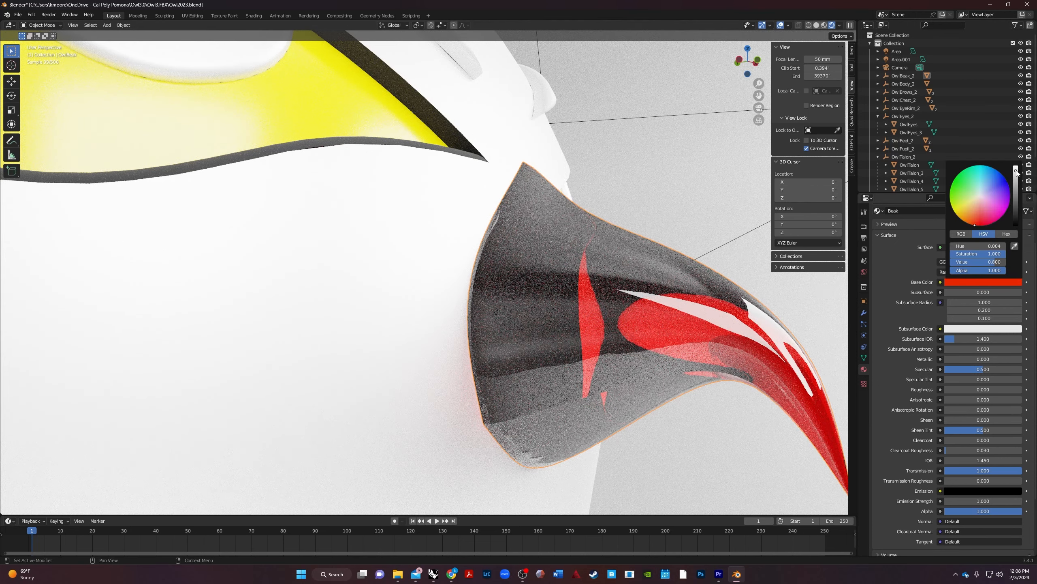
left_click_drag(1016, 170, 1017, 162)
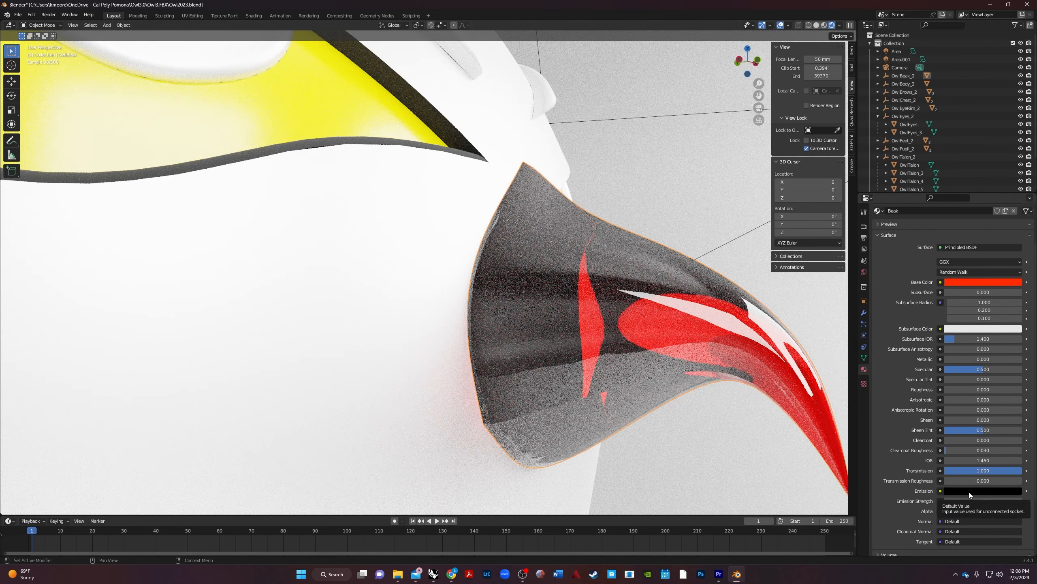
mouse_move(950, 481)
left_mouse_down()
mouse_move(1026, 480)
mouse_move(952, 480)
left_mouse_up()
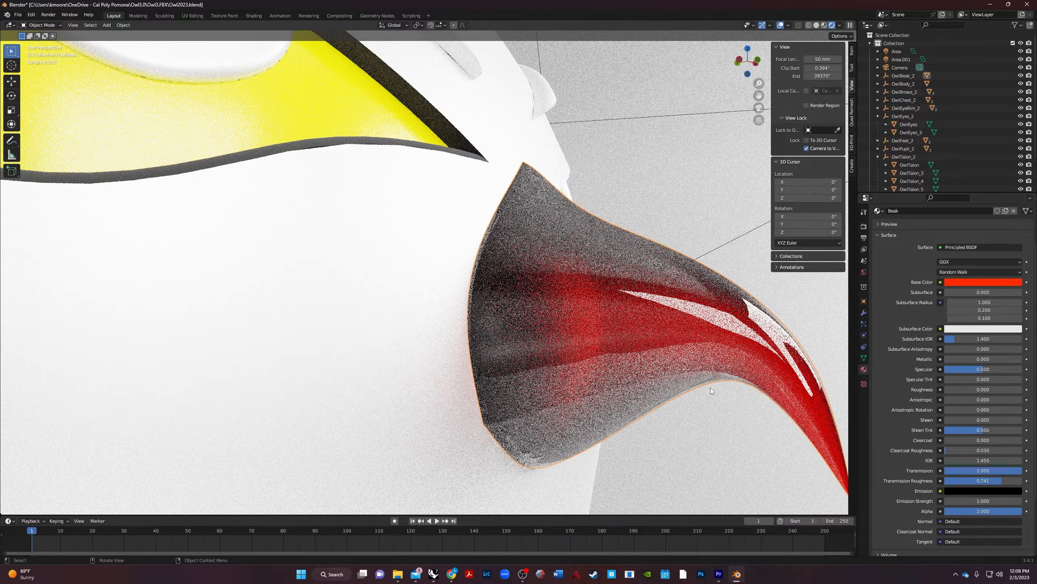
Examine the glass-like red beak from the front and from both sides of the owl
middle_click_drag(710, 388, 667, 405)
scroll(667, 405, "down", 5)
scroll(632, 375, "up", 2)
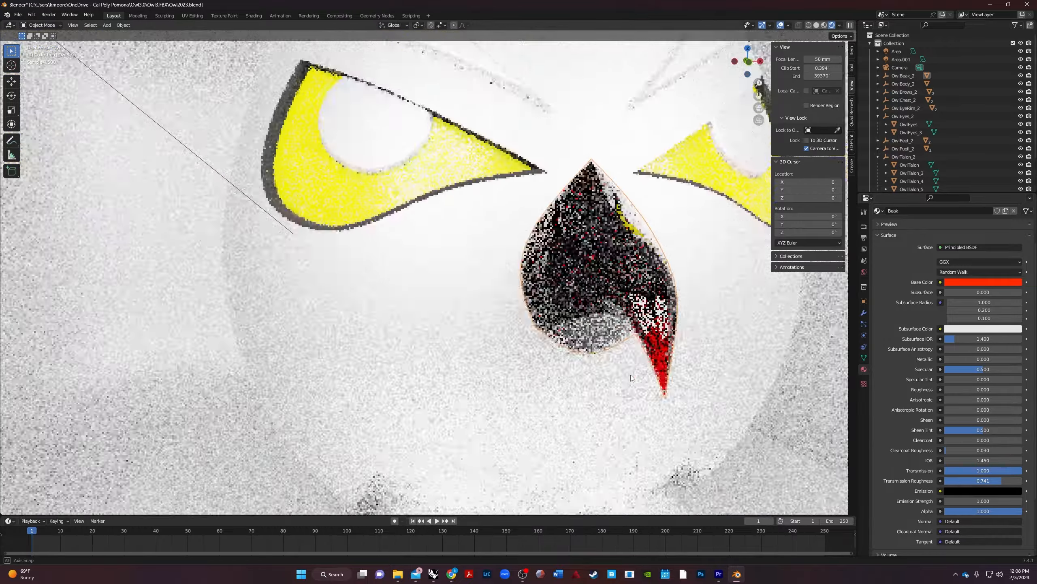
middle_click_drag(630, 375, 532, 356)
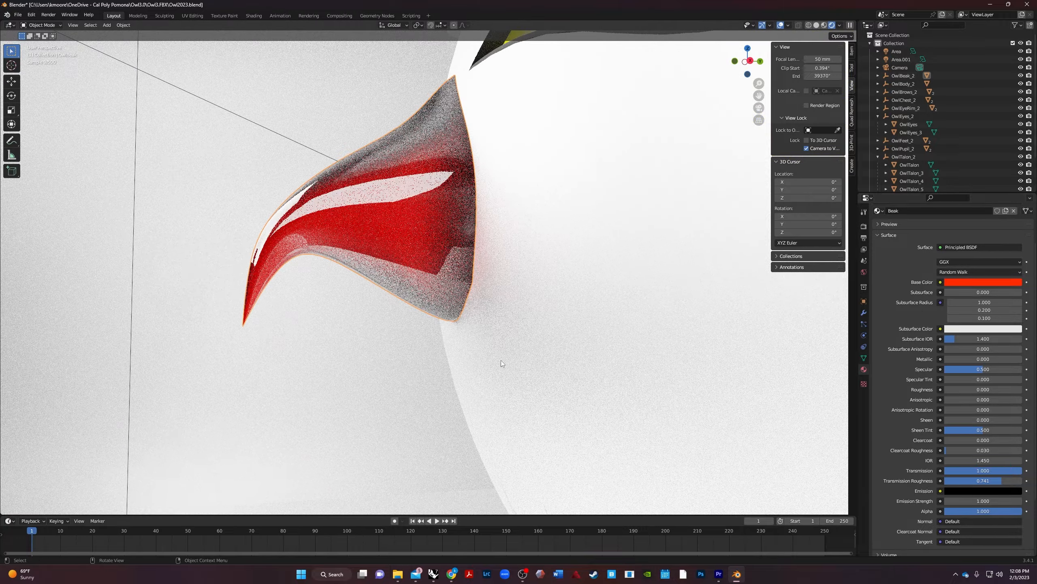
middle_click_drag(292, 320, 431, 134)
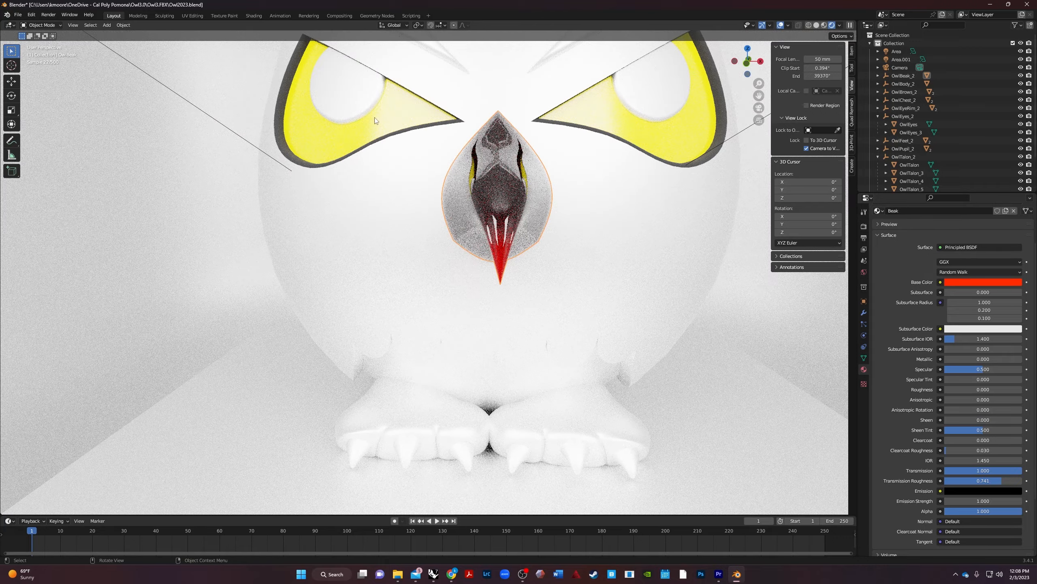
middle_click_drag(457, 192, 469, 409)
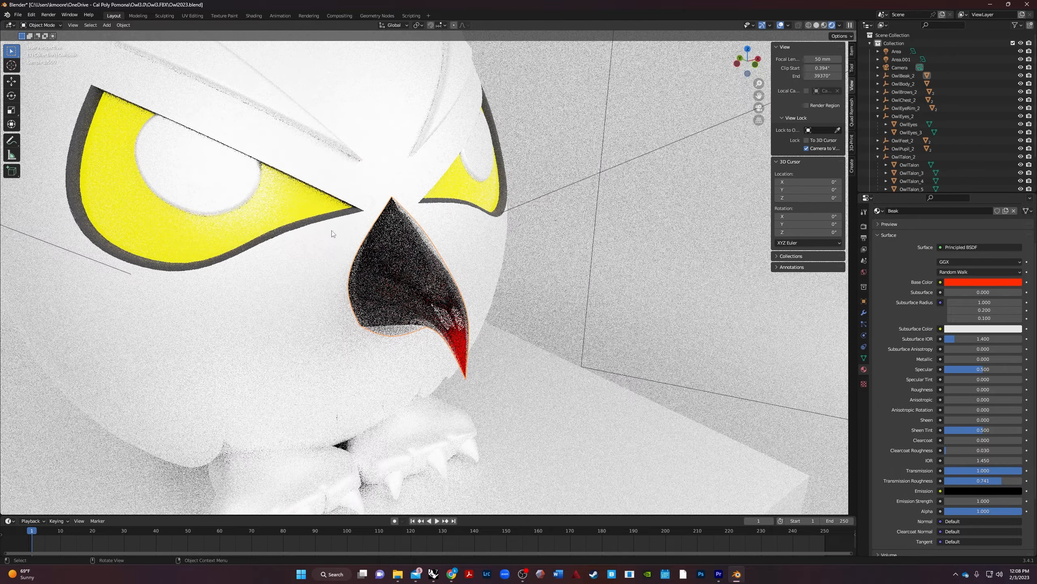
Replace the shared material on the owl's eyebrow with a new material named Brows
left_click(250, 90)
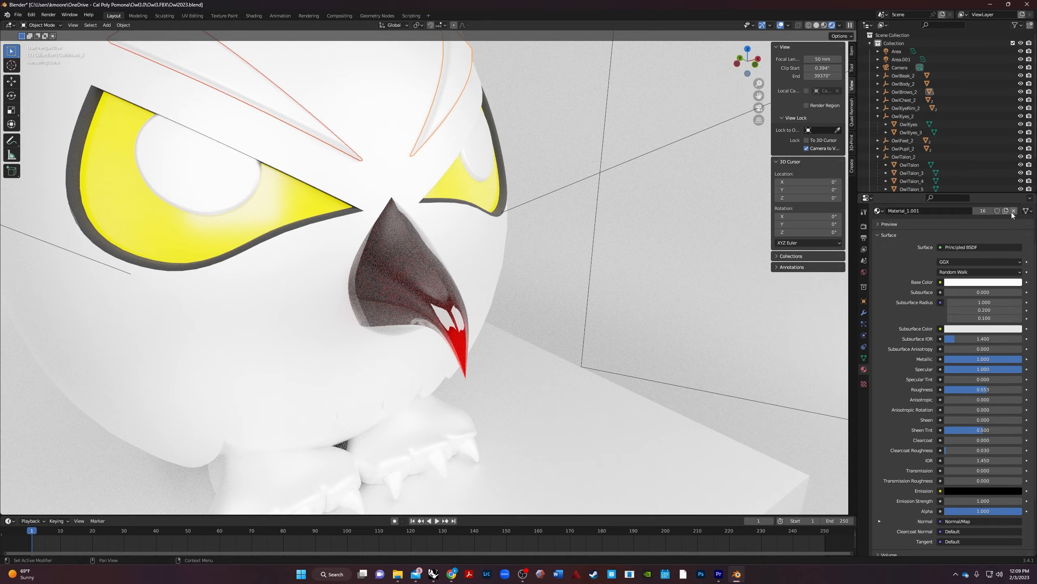
scroll(1015, 213, "up", 3)
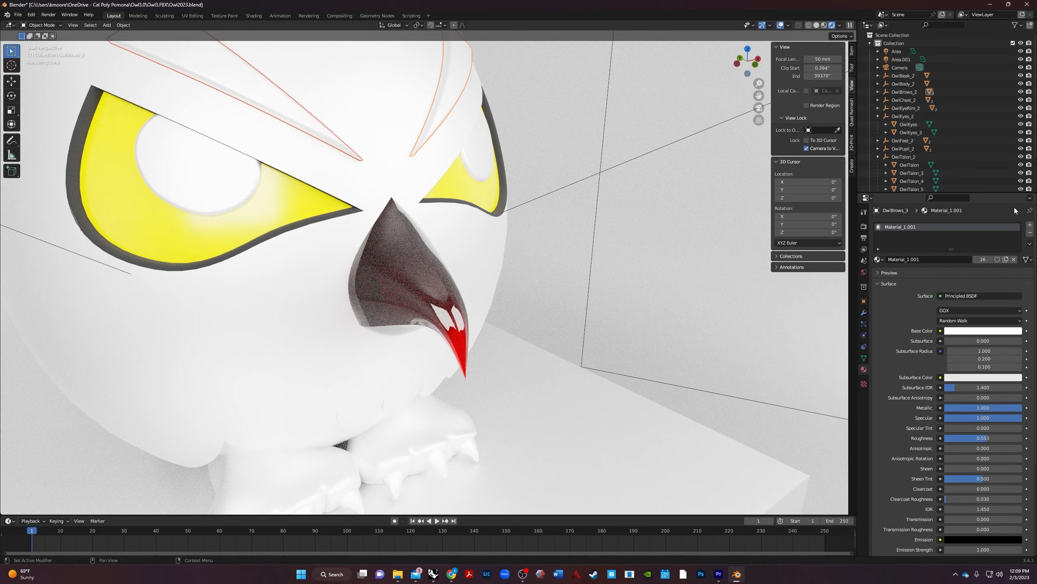
left_click(1030, 233)
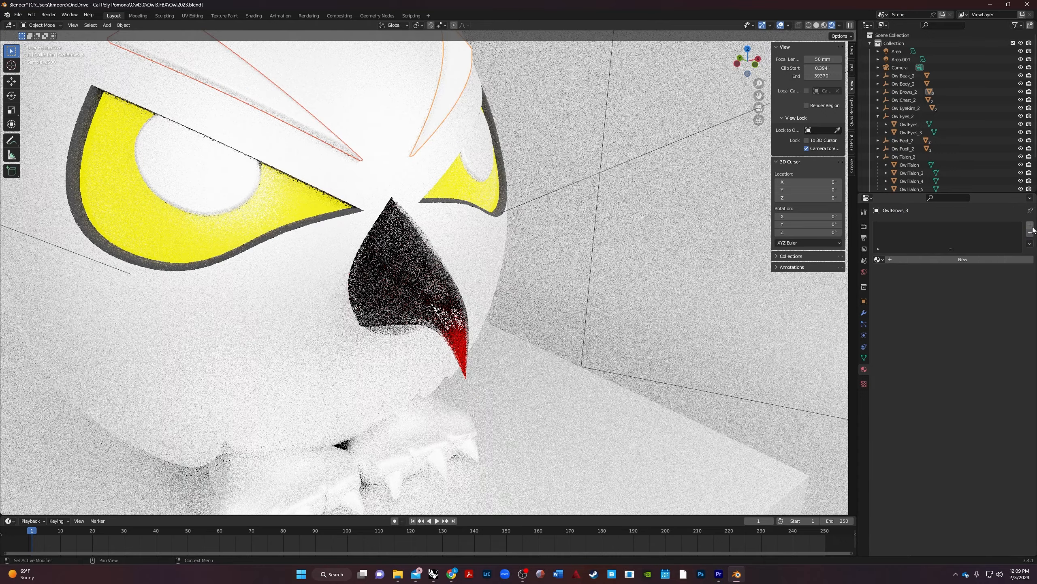
left_click(993, 261)
double_click(937, 258)
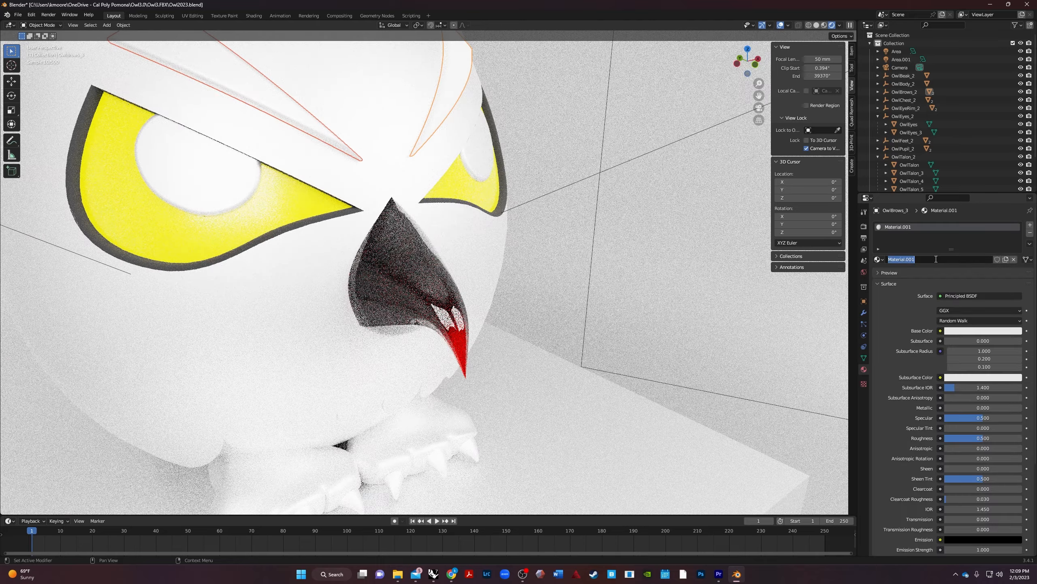
type("Br")
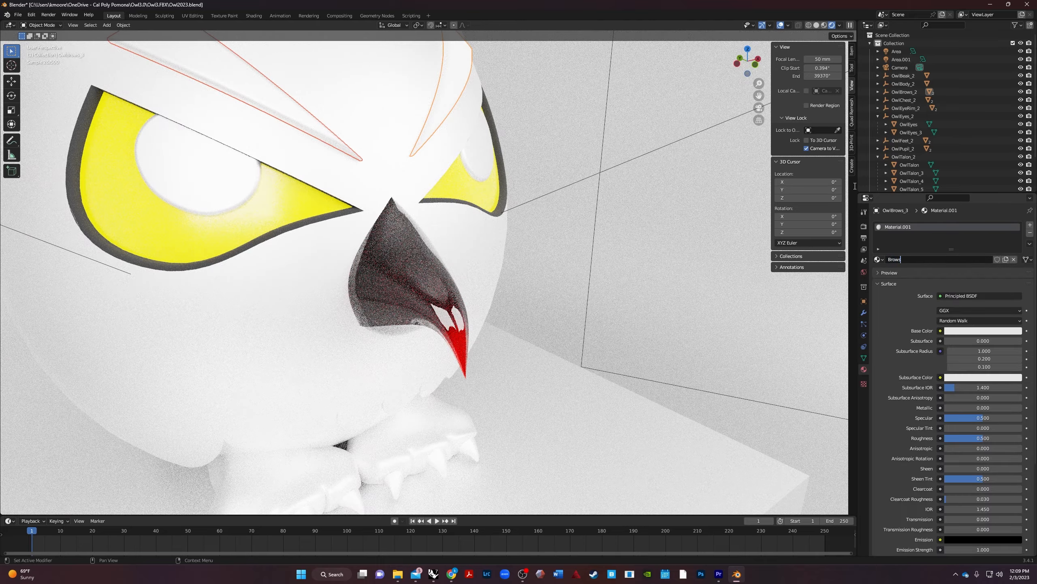
type("ows")
key("Return")
Darken the Brows material's subsurface color and give it a dark brown base color
left_click(951, 378)
left_click_drag(1016, 289, 1018, 298)
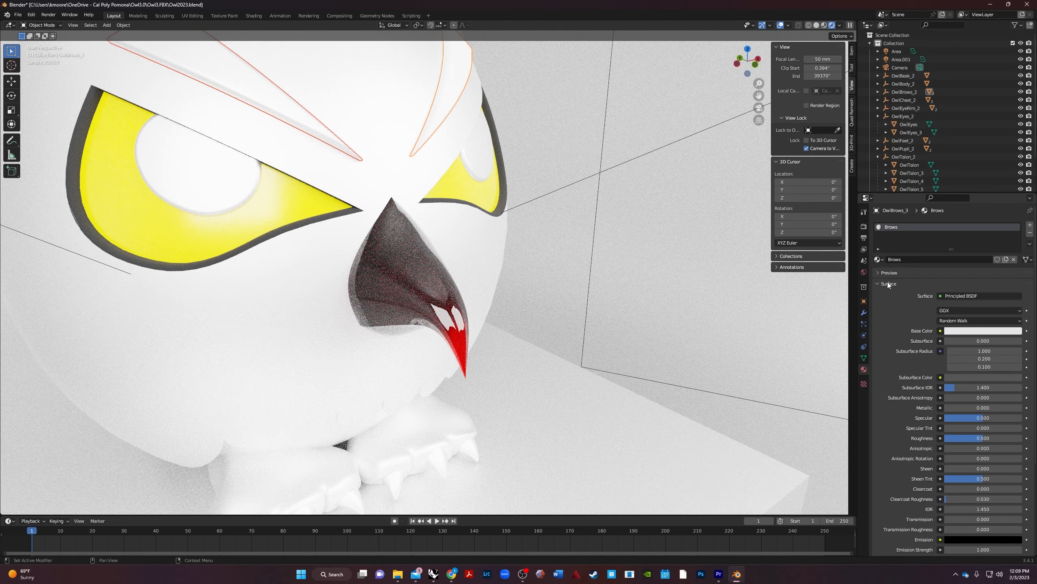
left_click(961, 333)
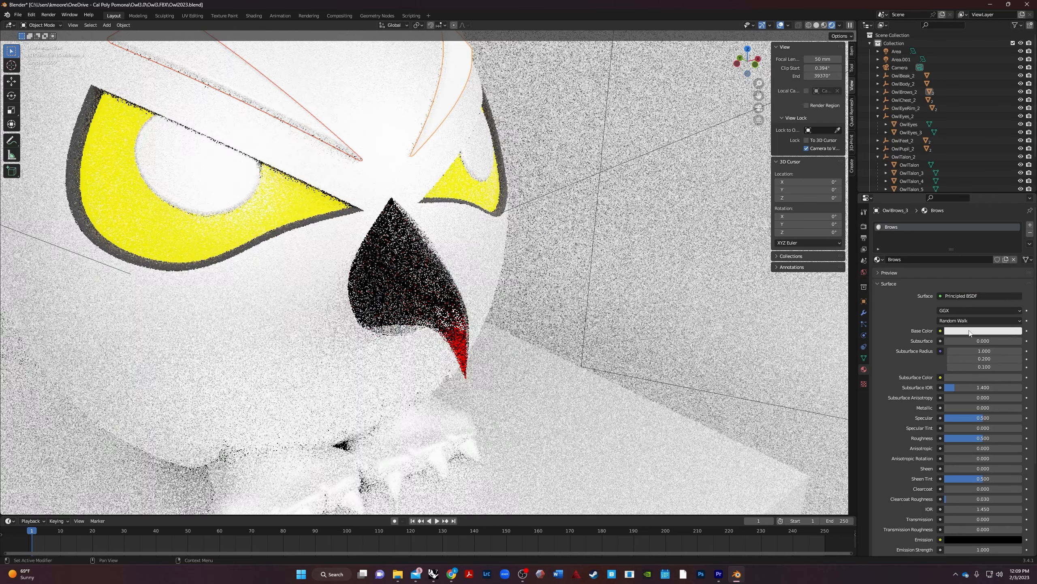
left_click_drag(1016, 246, 971, 255)
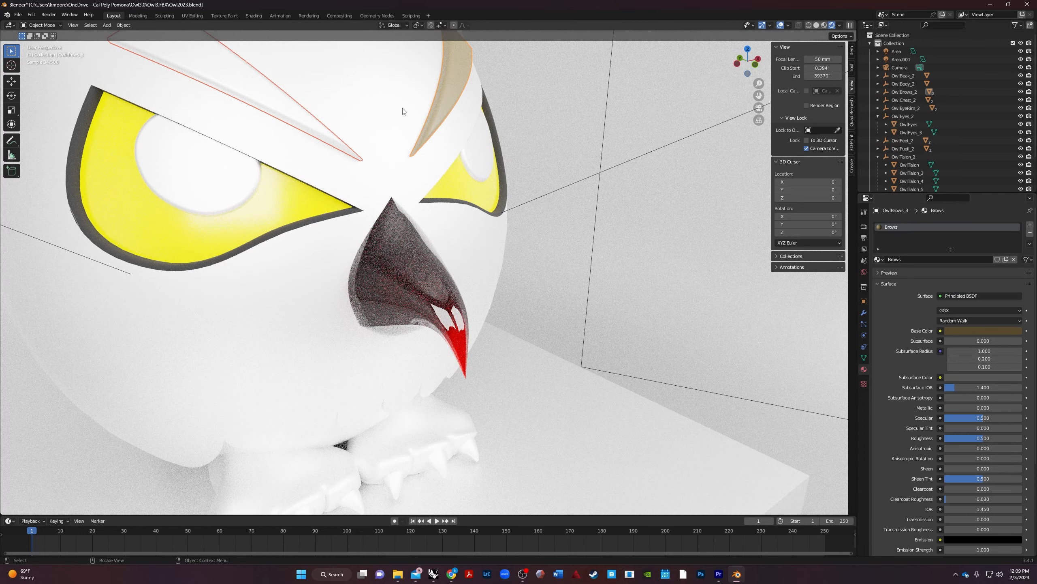
Link the Brows material from the active eyebrow to the other selected eyebrow
left_click(126, 24)
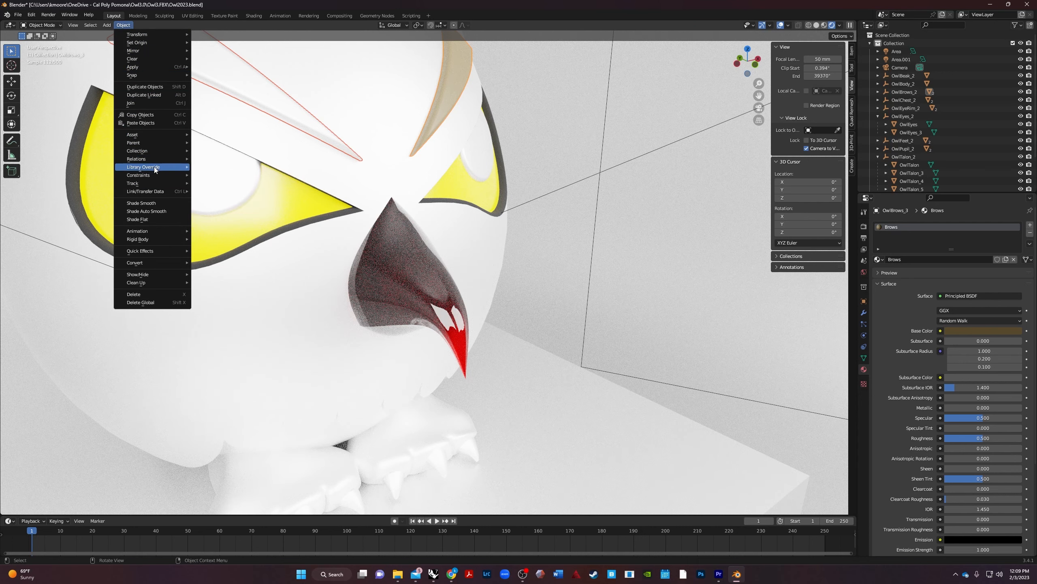
mouse_move(167, 192)
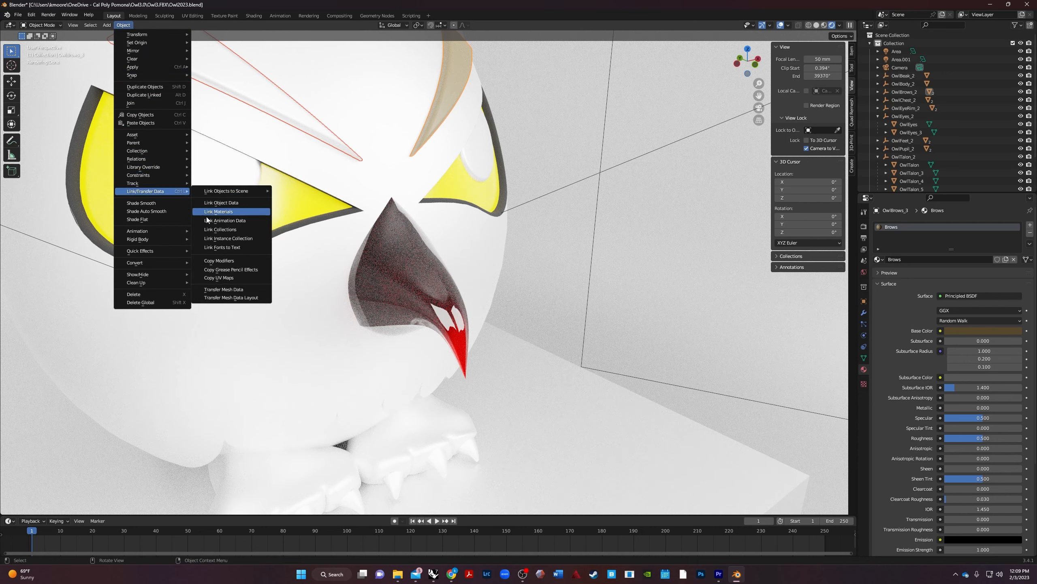
left_click(225, 211)
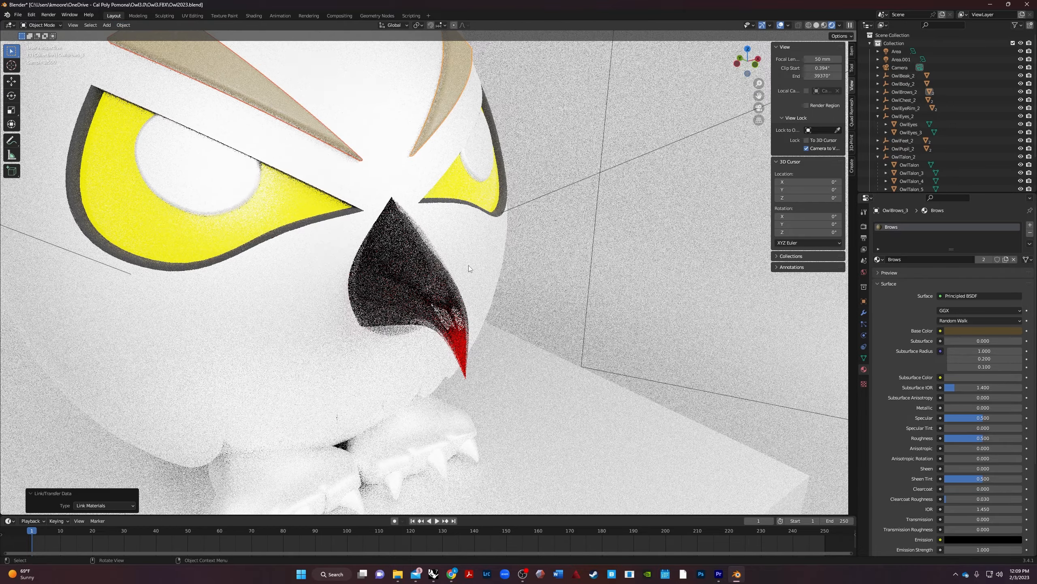
Remove the shared material from the owl's feet and assign them a new material
middle_click_drag(469, 265, 392, 143)
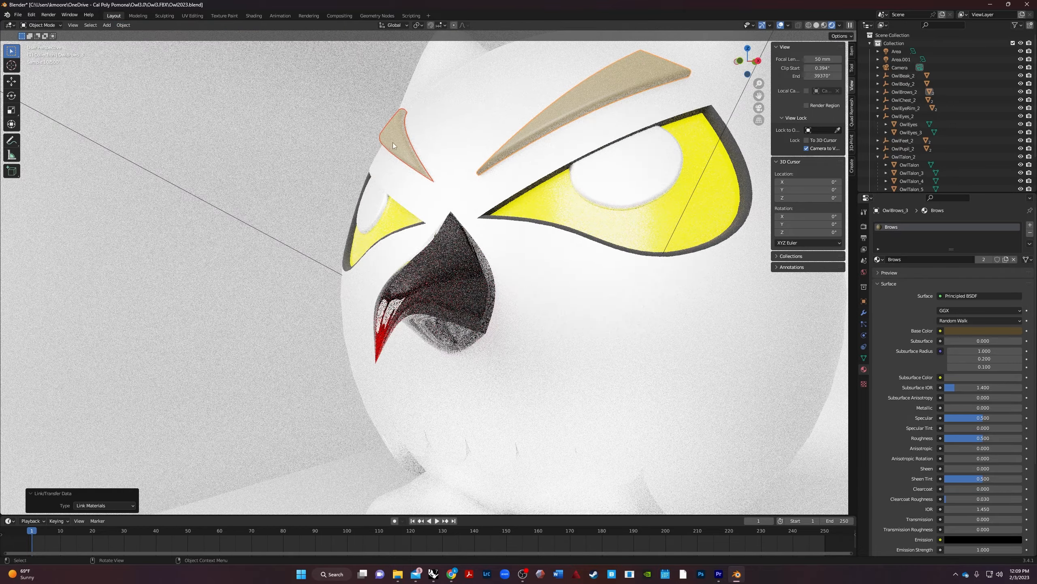
scroll(340, 302, "down", 2)
middle_click_drag(341, 301, 391, 328)
middle_click_drag(499, 372, 547, 379, "shift")
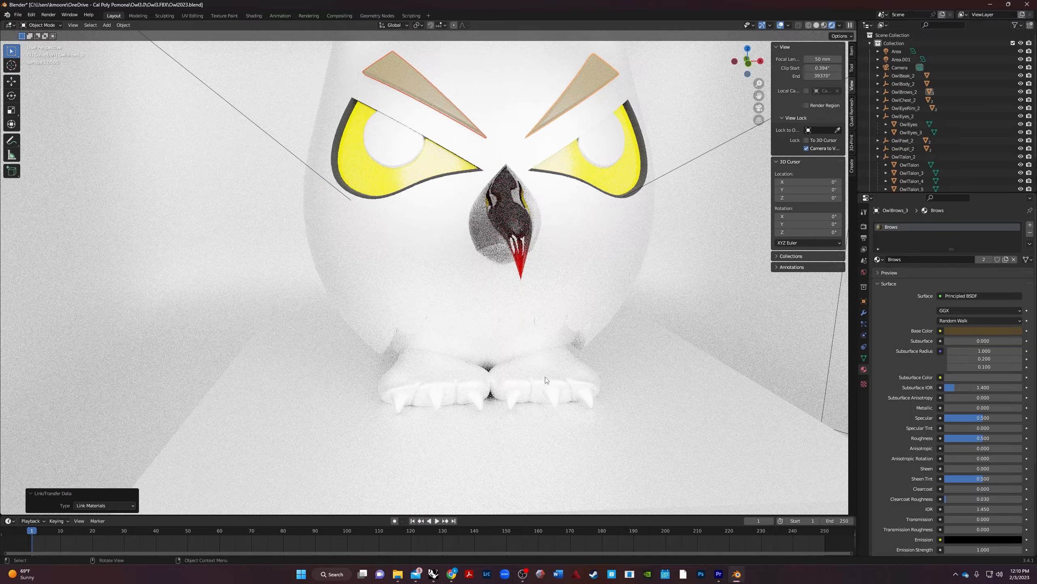
left_click(547, 379)
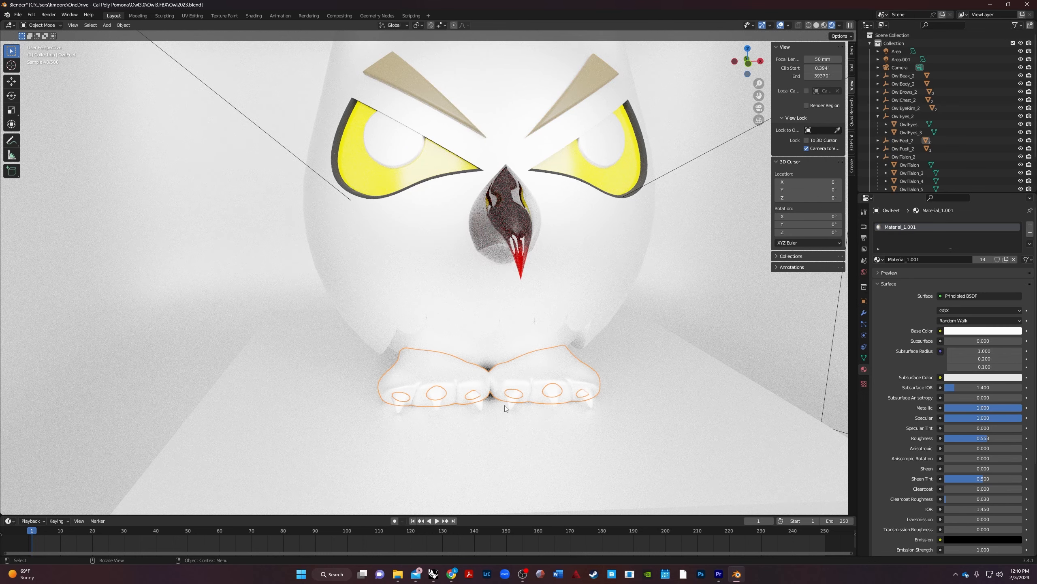
left_click(1030, 234)
left_click(971, 260)
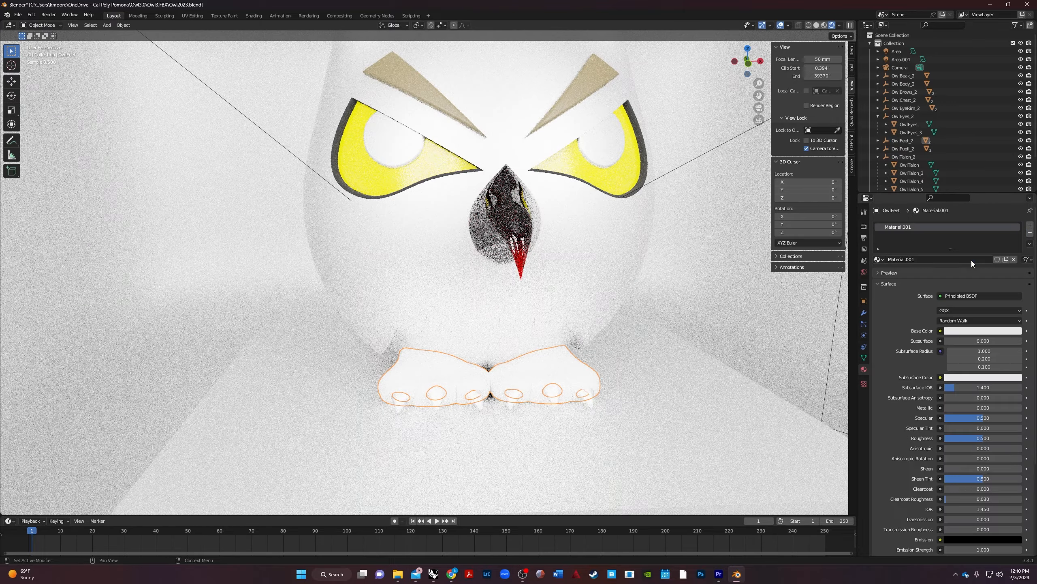
Give the feet's material a black base color, metallic 1.000 and roughness 0.000
left_click(961, 331)
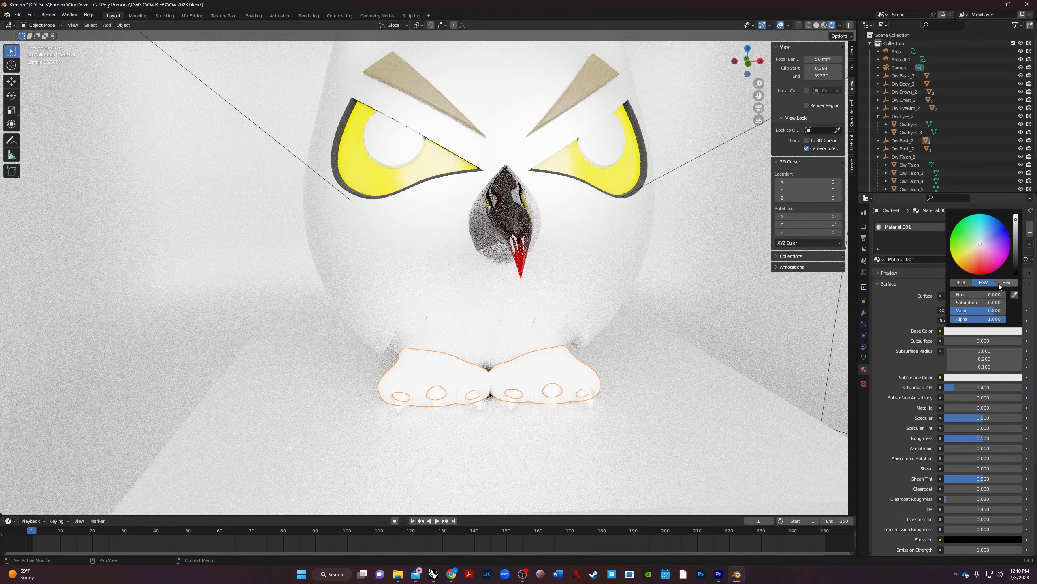
left_click_drag(1016, 261, 1016, 274)
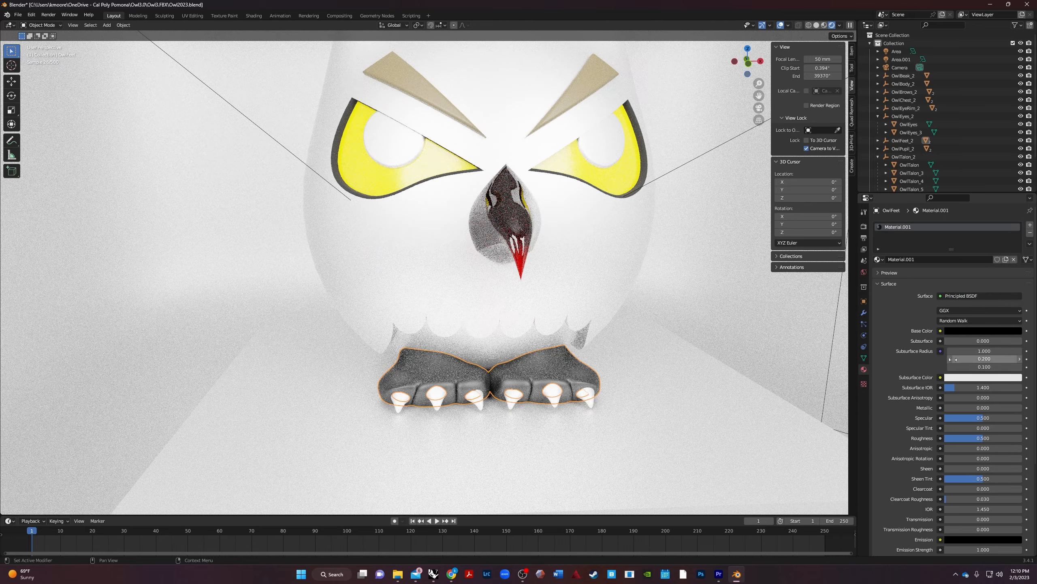
left_click_drag(952, 405, 1025, 408)
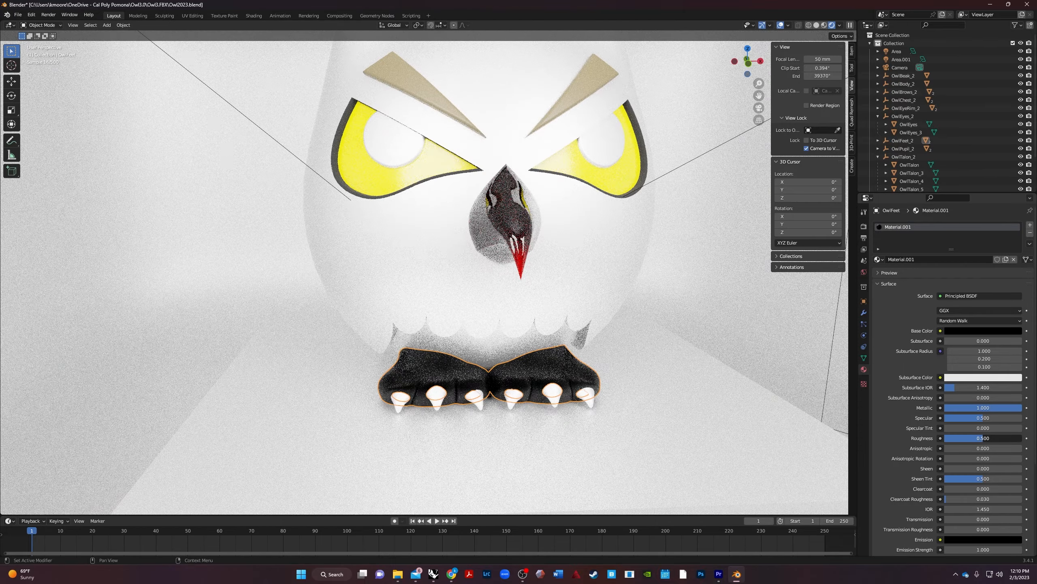
left_click_drag(982, 438, 941, 438)
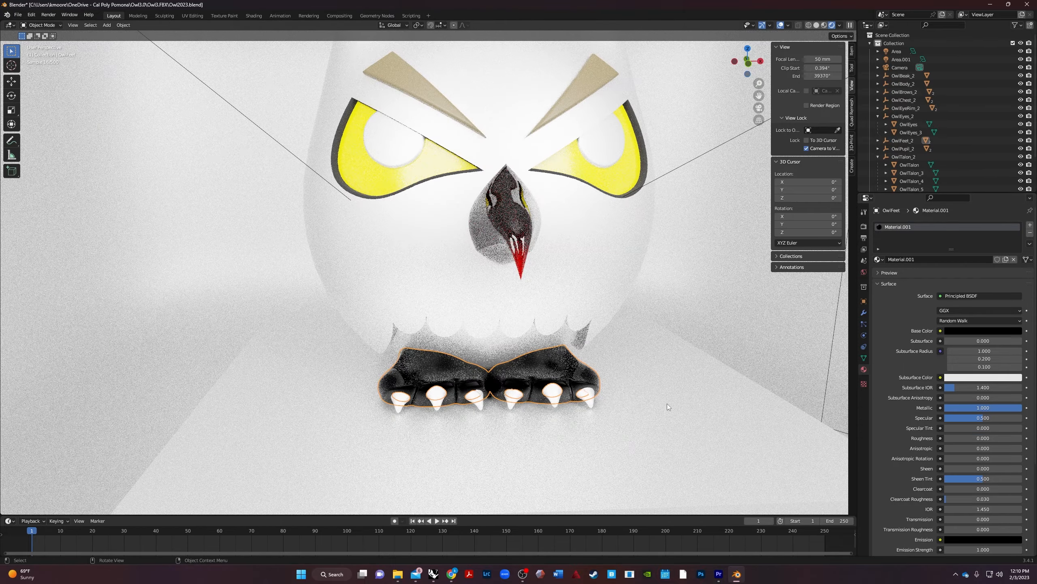
Brighten the feet material's base color and tint it a golden yellow for a polished gold look
left_click(995, 330)
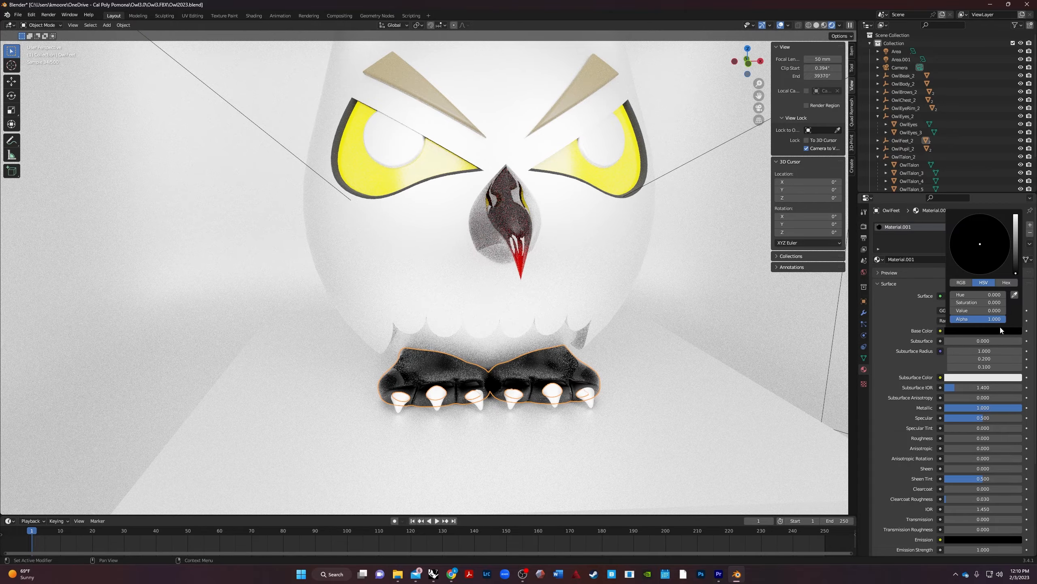
left_click_drag(988, 310, 1021, 310)
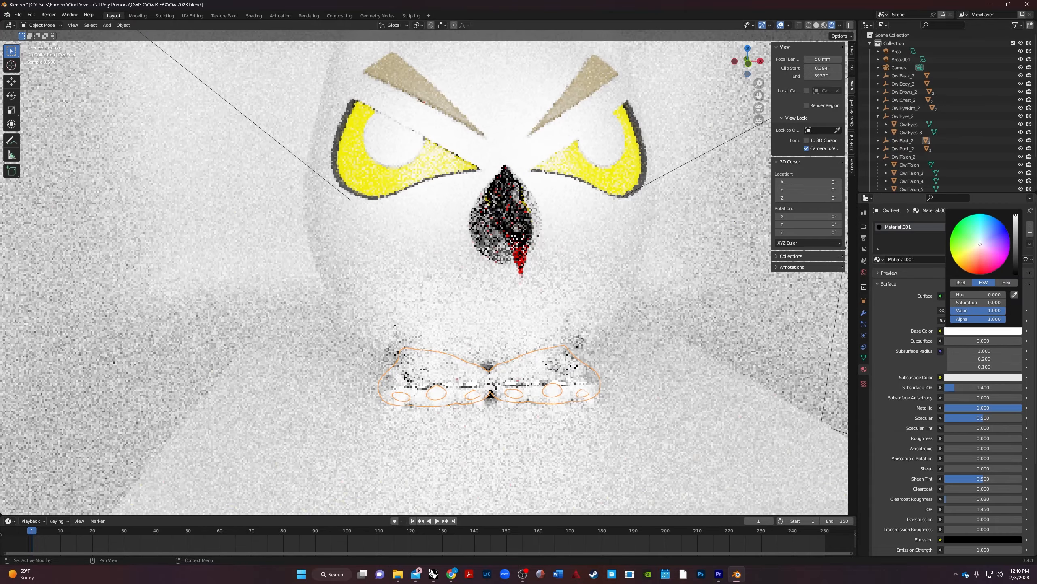
left_click_drag(1016, 214, 1016, 222)
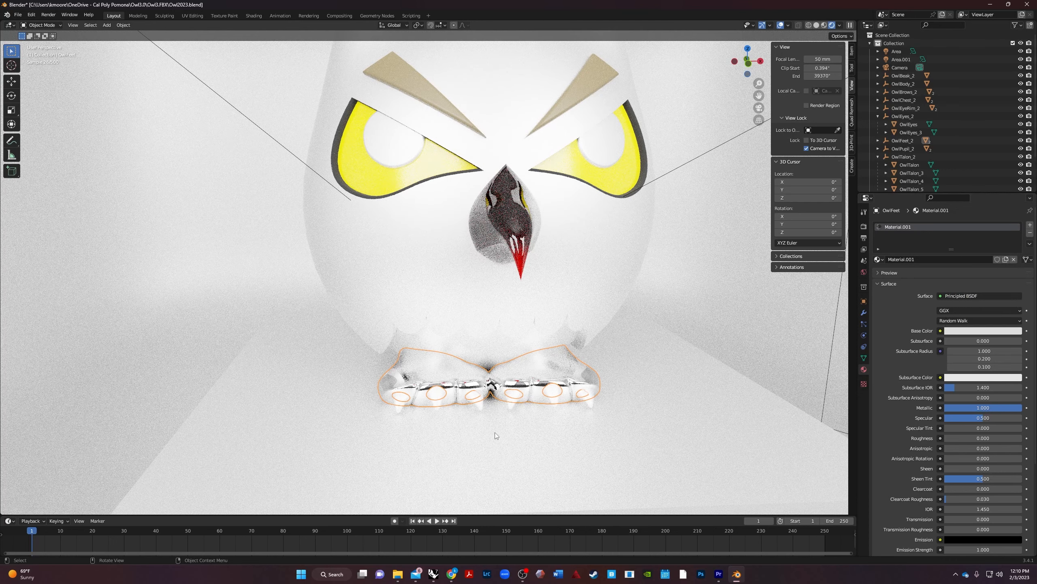
left_click(990, 333)
left_click_drag(964, 252, 968, 257)
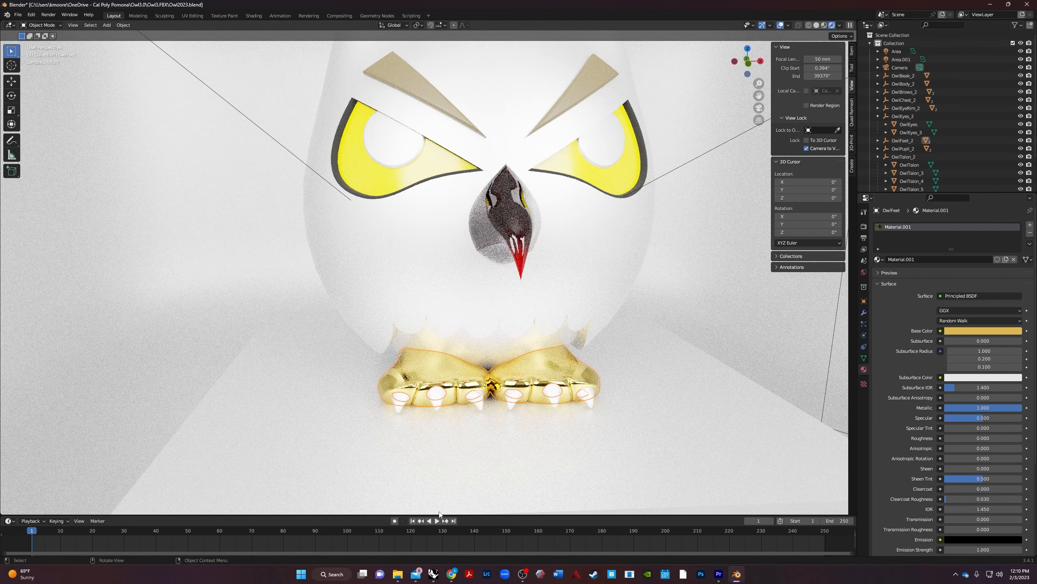
Link the beak's material to all six talons on the owl's feet
middle_click_drag(710, 426, 640, 358)
middle_click_drag(587, 445, 539, 393, "shift")
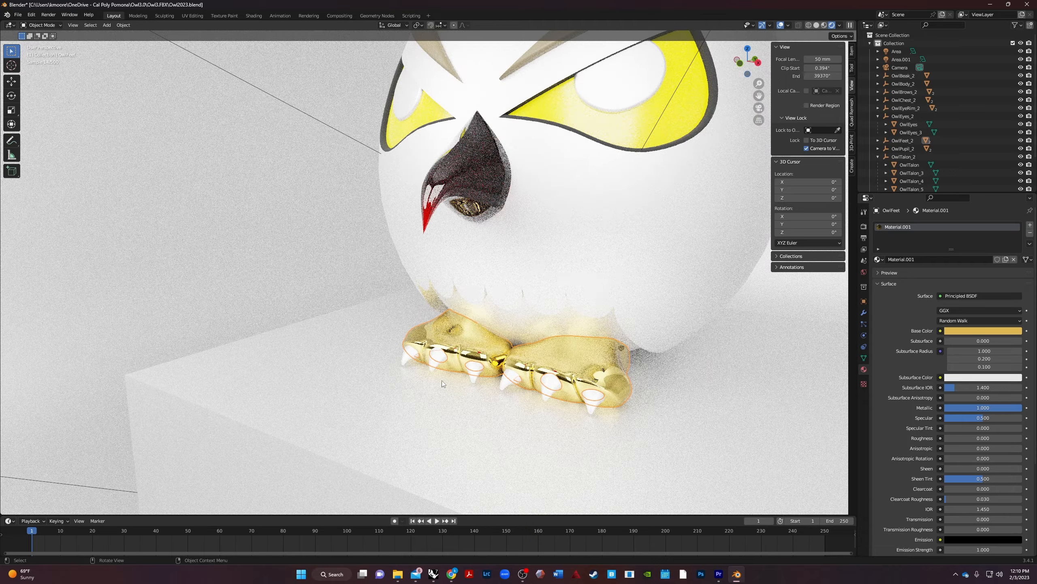
left_click(404, 359)
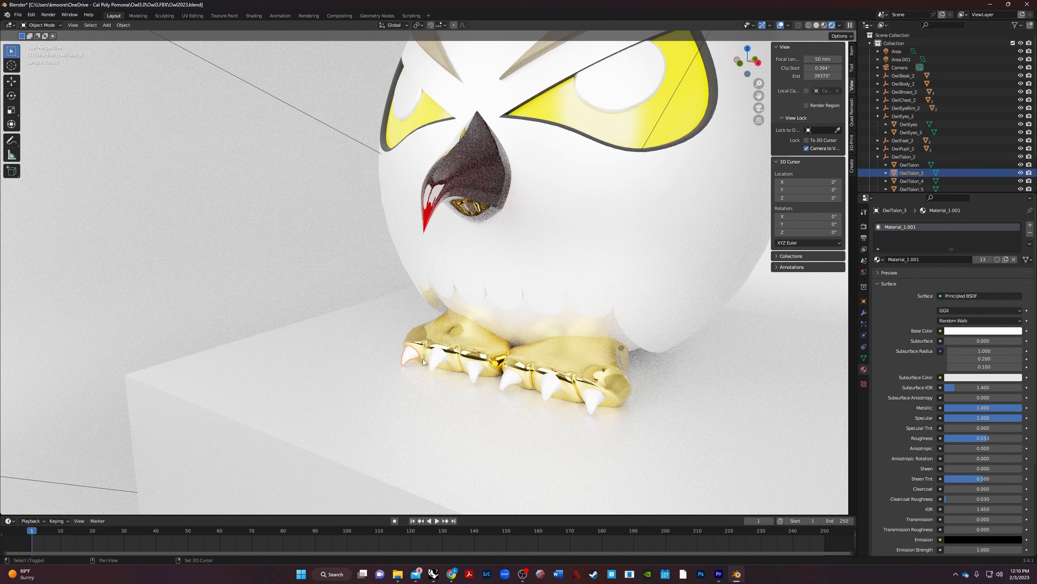
left_click(433, 359, "shift")
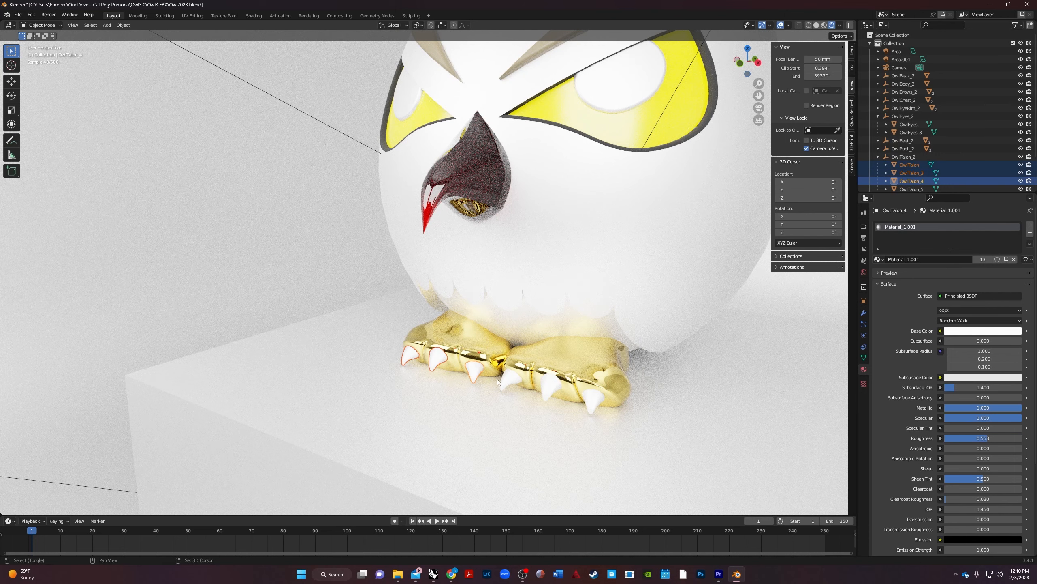
left_click(474, 370, "shift")
left_click(512, 382, "shift")
left_click(548, 387, "shift")
left_click(590, 400, "shift")
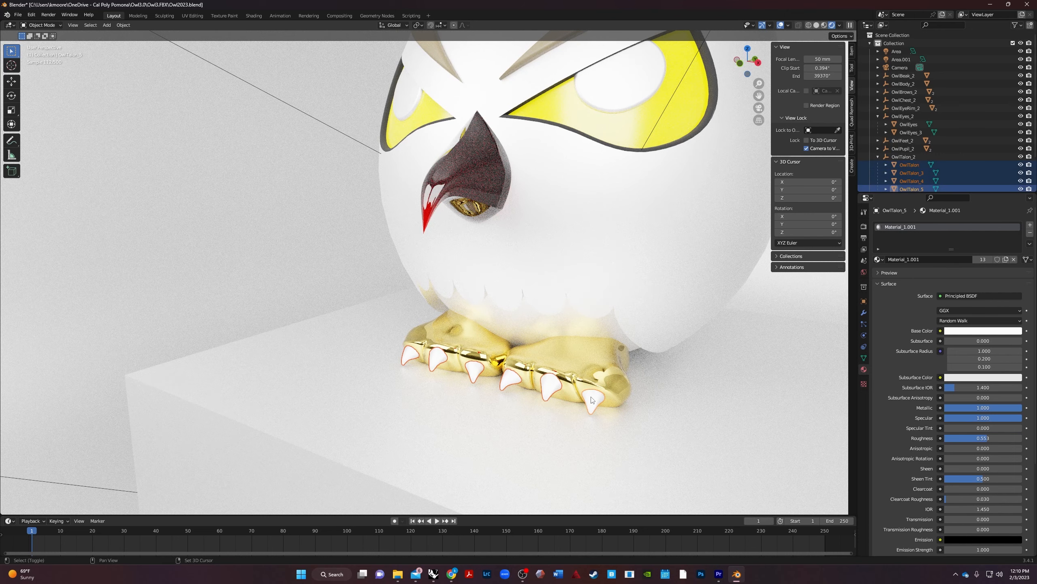
left_click(482, 190, "shift")
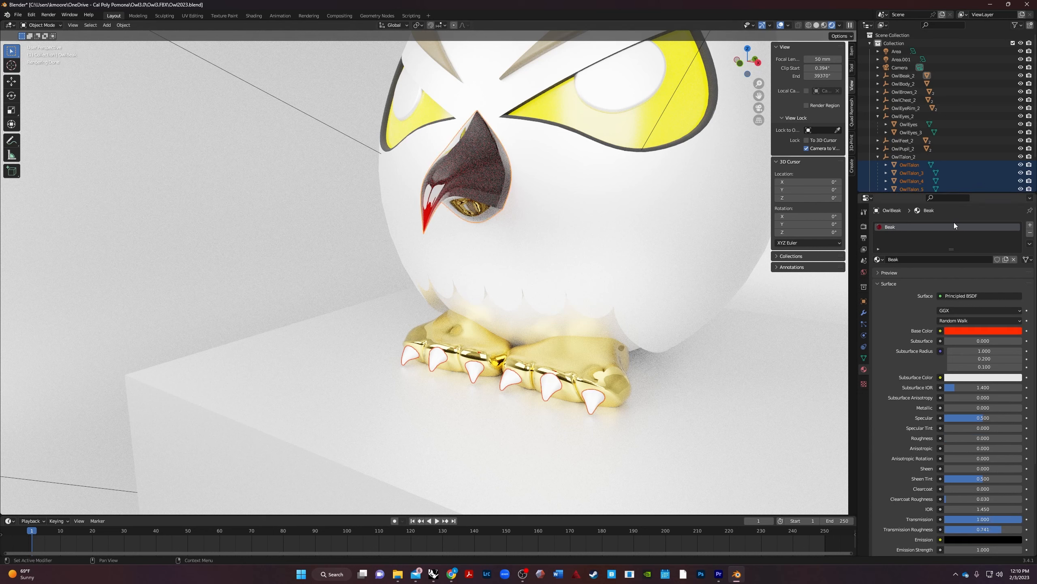
left_click(119, 25)
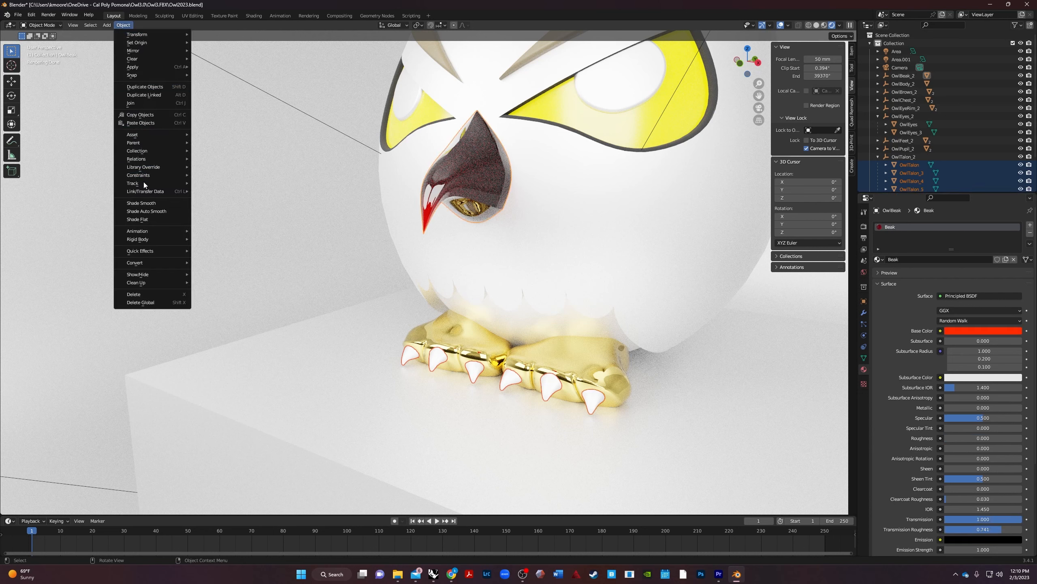
mouse_move(148, 187)
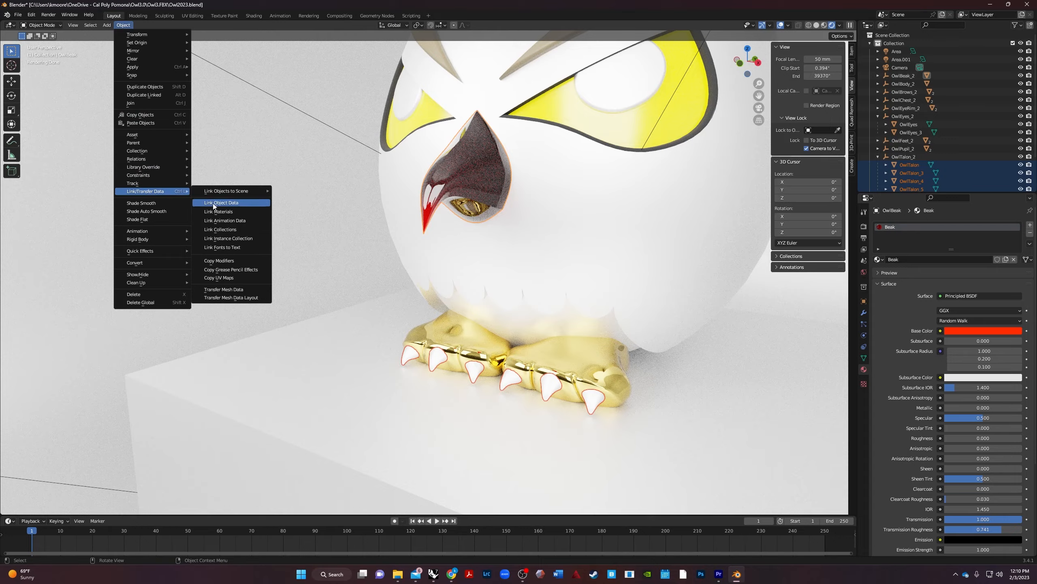
left_click(215, 212)
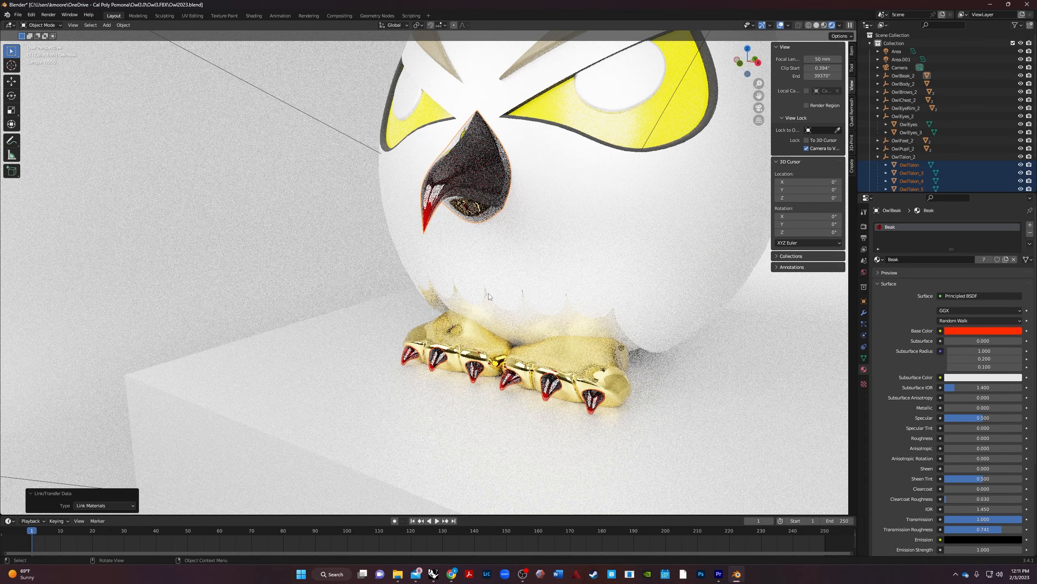
Replace the studio backdrop's existing material with a new one named "backdrop"
middle_click_drag(616, 294, 316, 445)
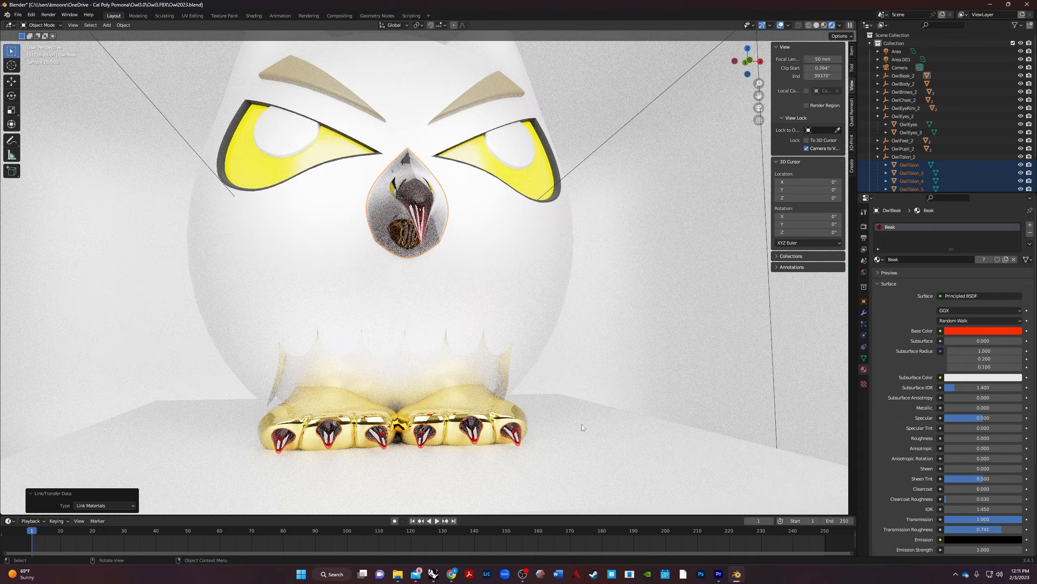
left_click(621, 294)
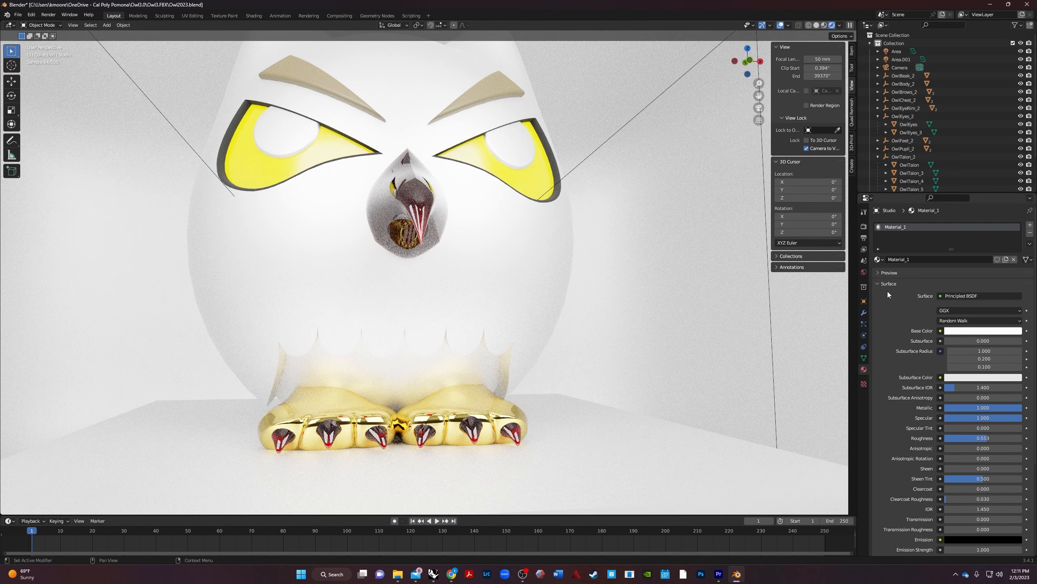
left_click(1031, 233)
left_click(984, 260)
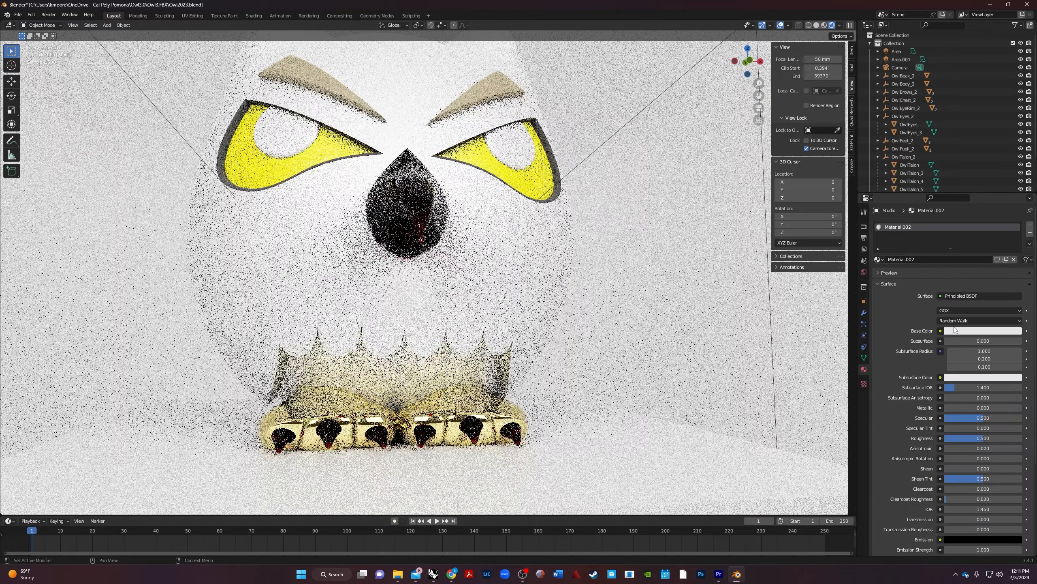
left_click(942, 260)
type("bac")
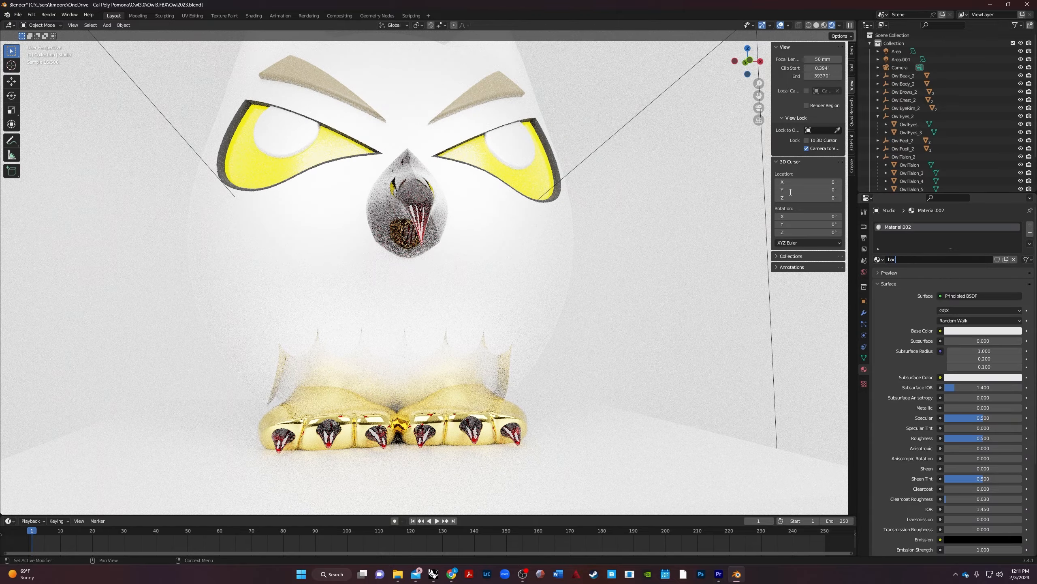
type("kdrop")
key("Return")
Darken the backdrop material's base color to near black, set its roughness to 0.352 and check the scene through the camera
left_click(996, 330)
left_click(1019, 273)
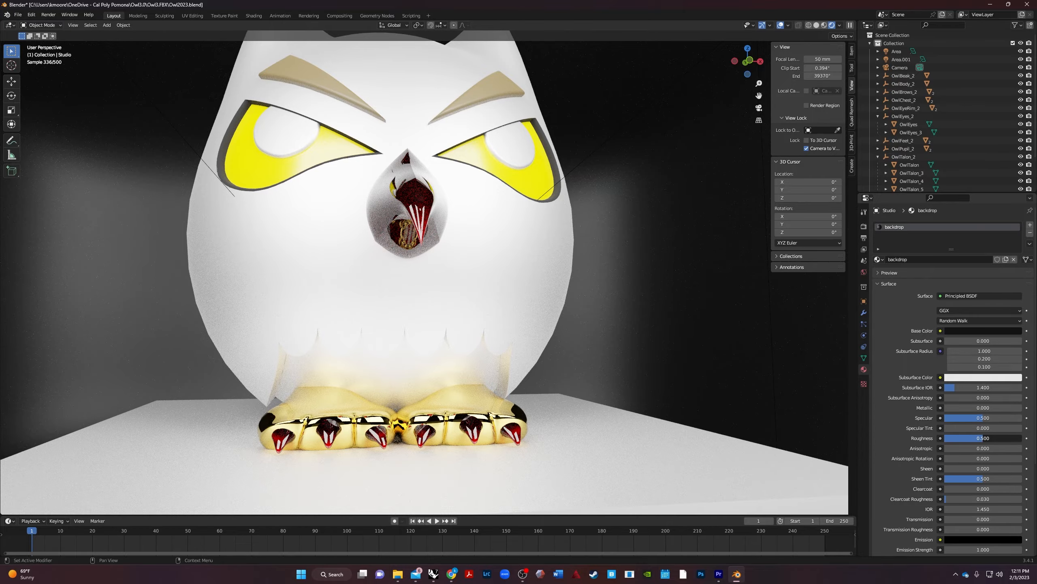
left_click_drag(982, 437, 960, 437)
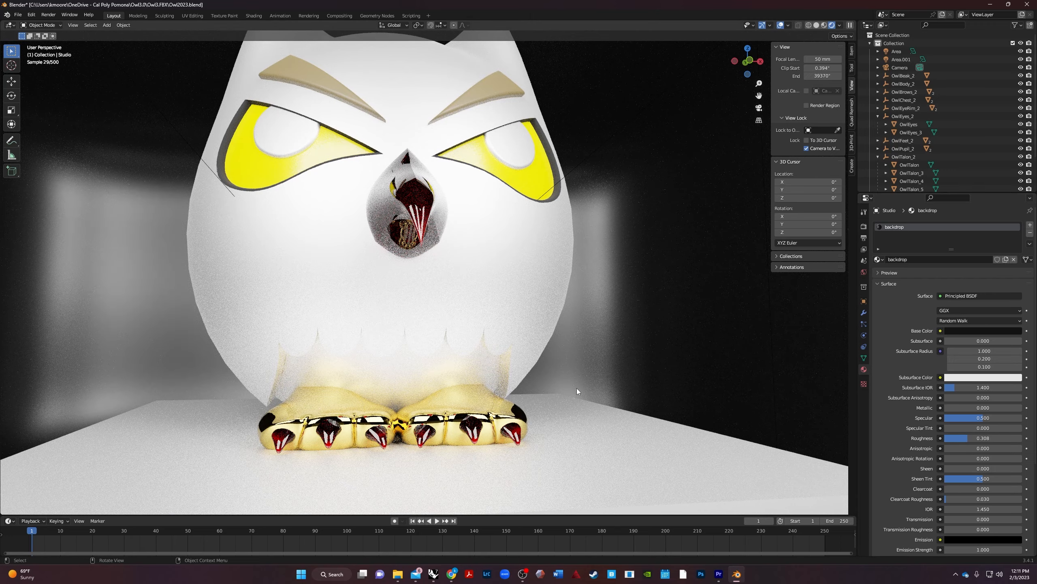
mouse_move(984, 437)
left_mouse_down()
mouse_move(1025, 440)
mouse_move(972, 440)
left_mouse_up()
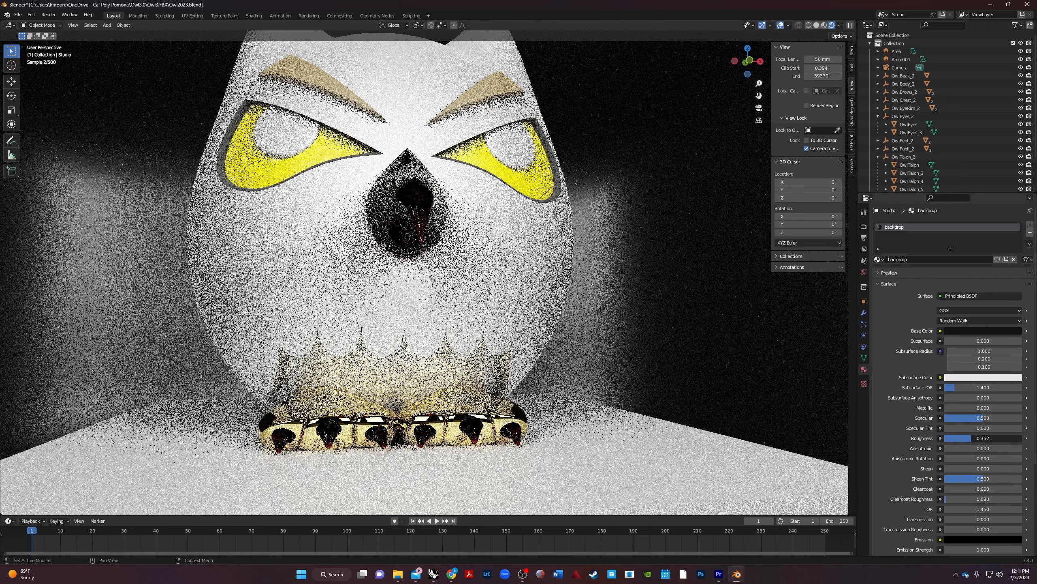
scroll(588, 381, "down", 4)
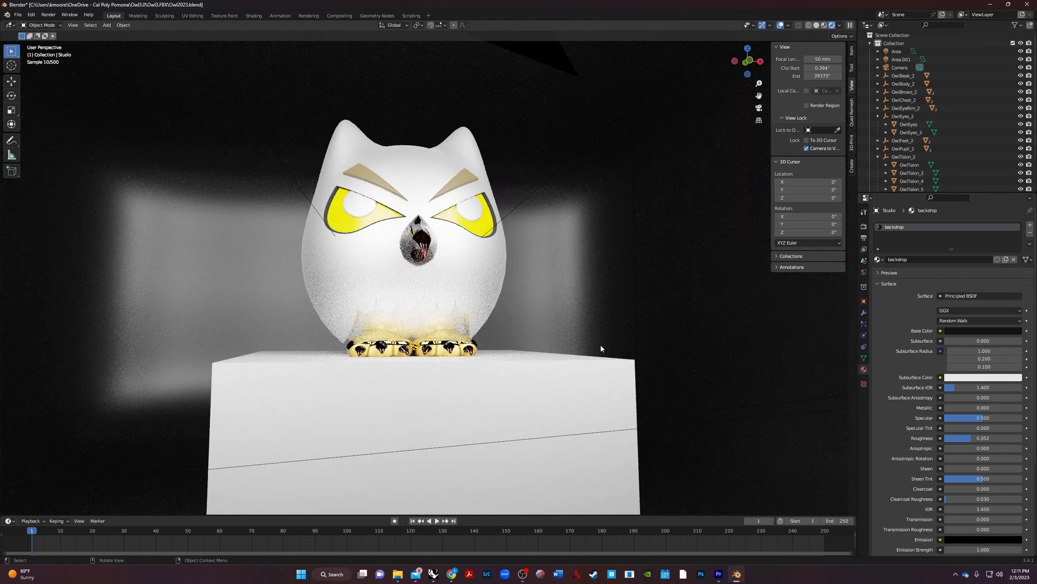
middle_click_drag(601, 345, 770, 120)
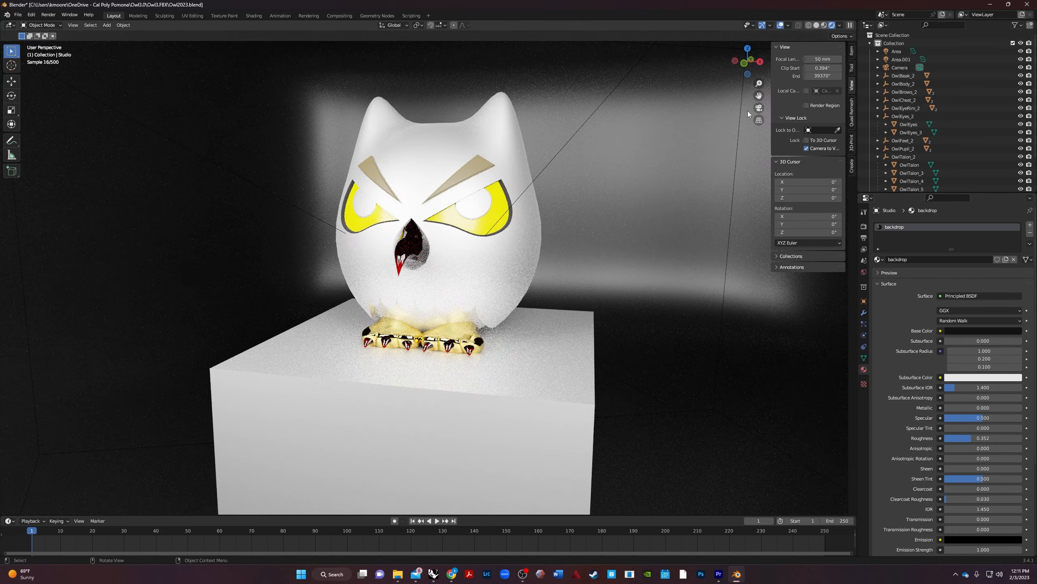
left_click(759, 109)
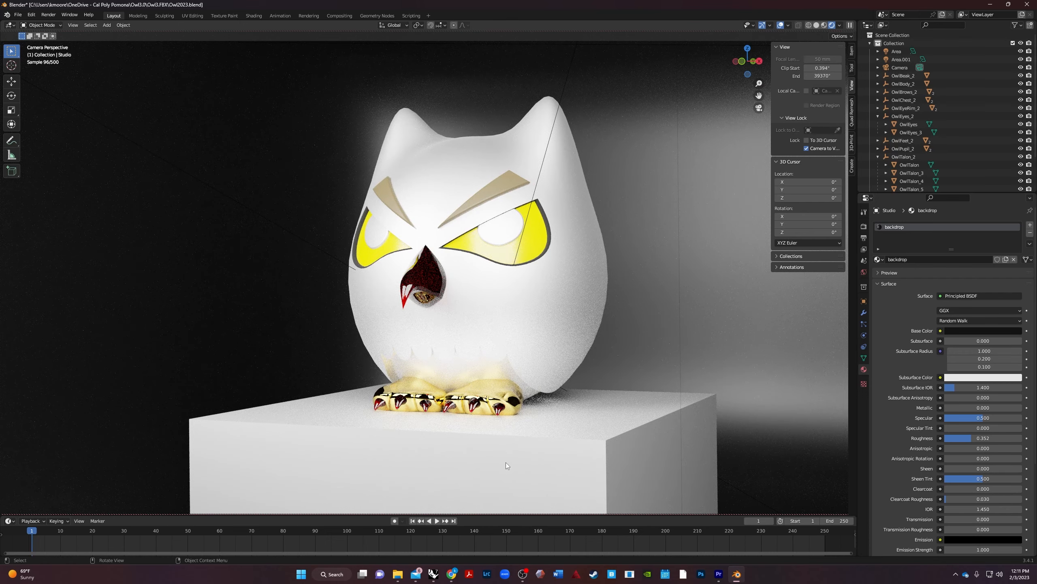
left_click(759, 108)
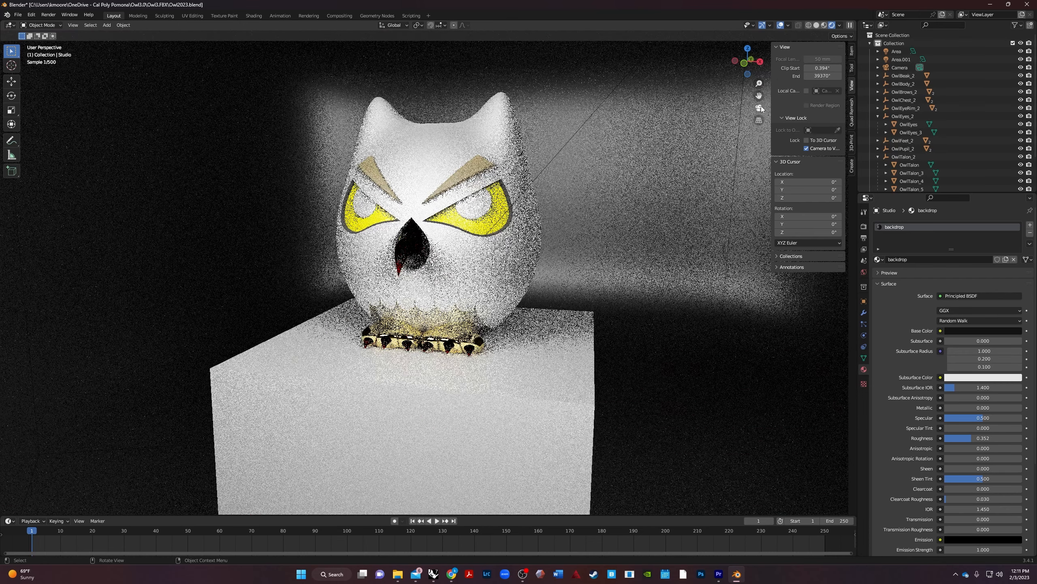
Select both owl pupils and give their shared material a light yellow-green emission color
middle_click_drag(265, 213, 507, 255)
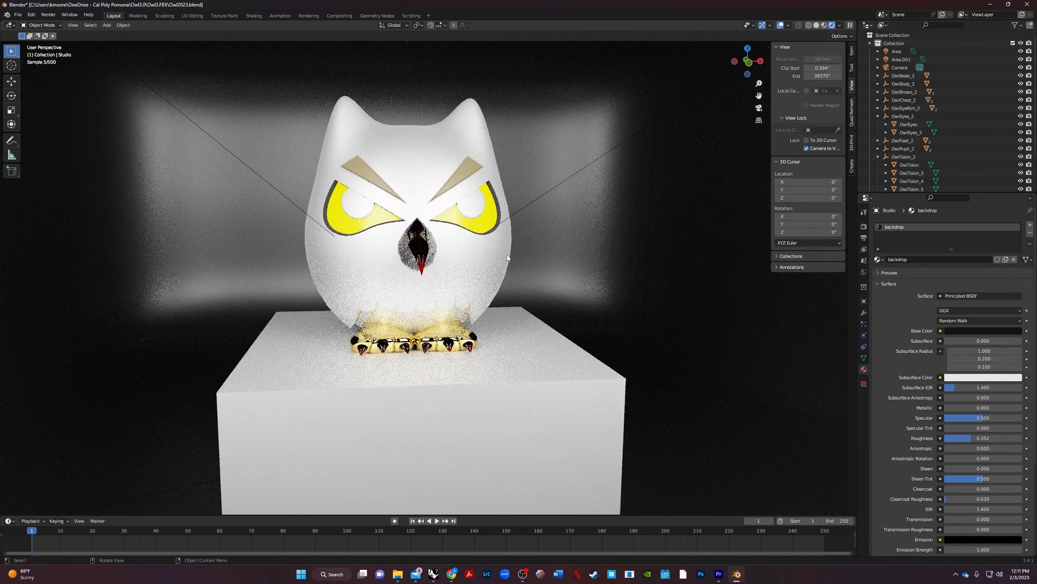
left_click(359, 205)
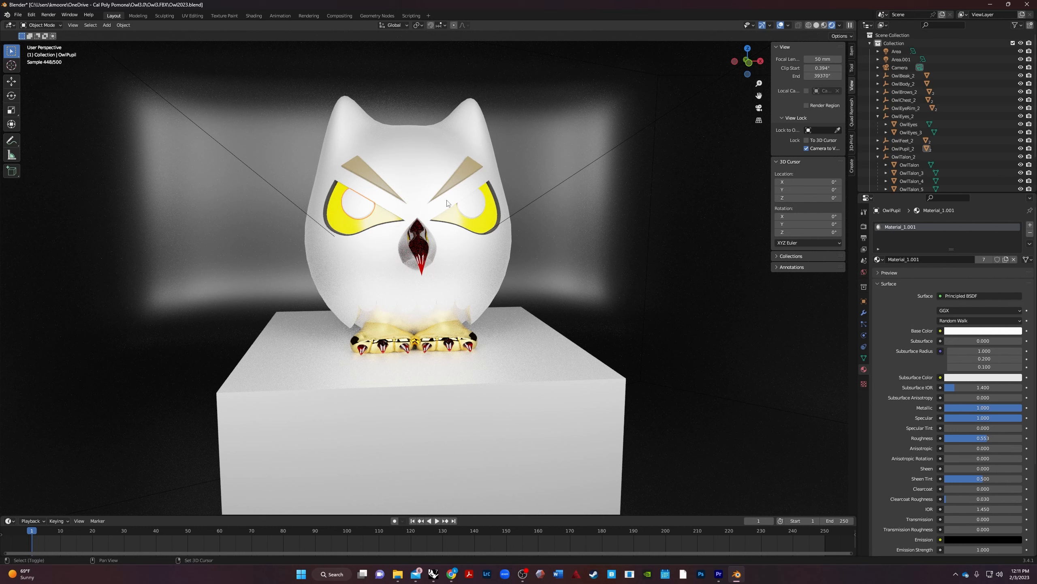
left_click(473, 205, "shift")
scroll(953, 466, "down", 7)
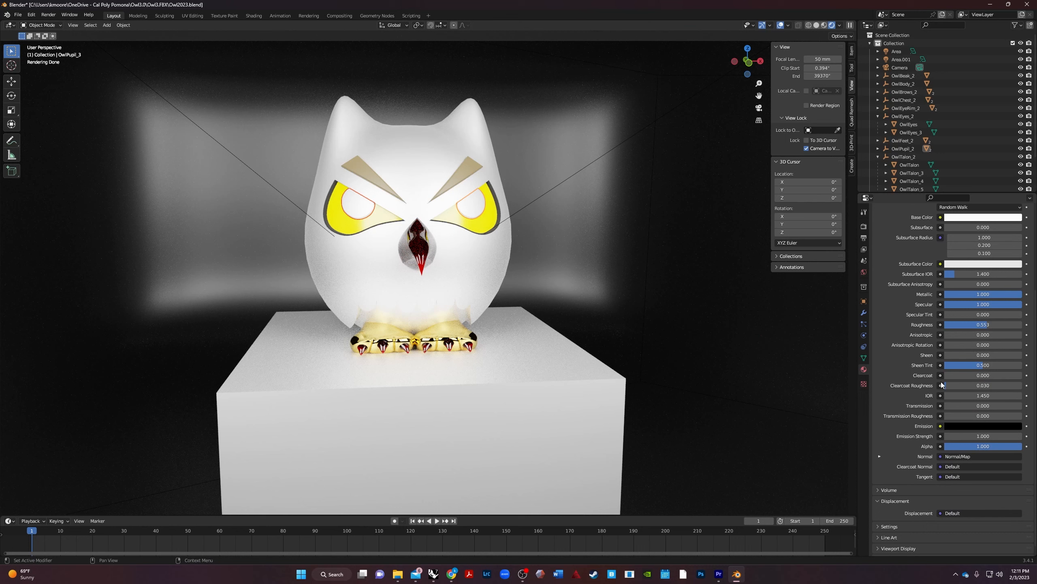
left_click(950, 426)
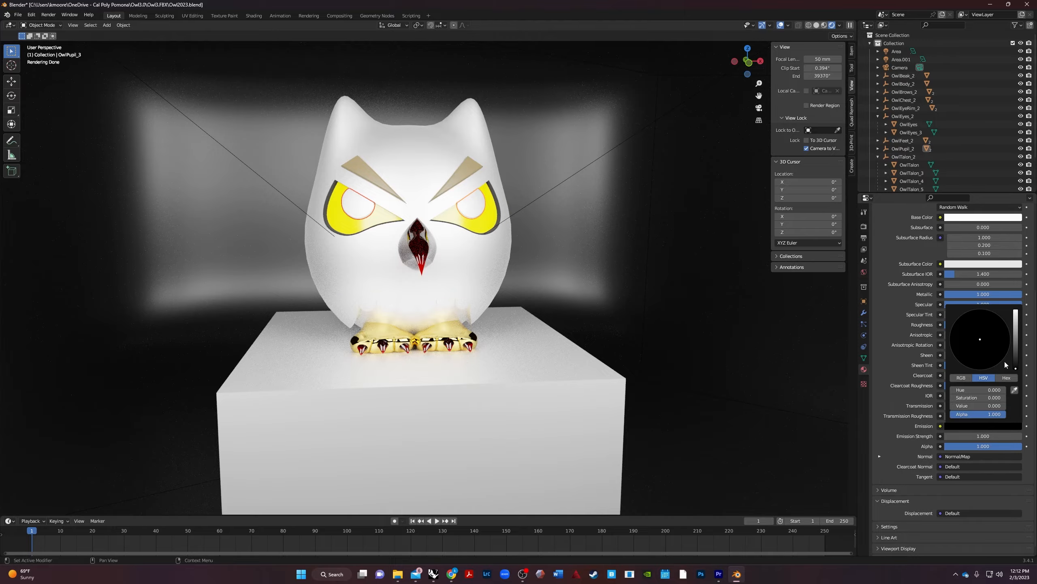
left_click_drag(1017, 365, 1016, 322)
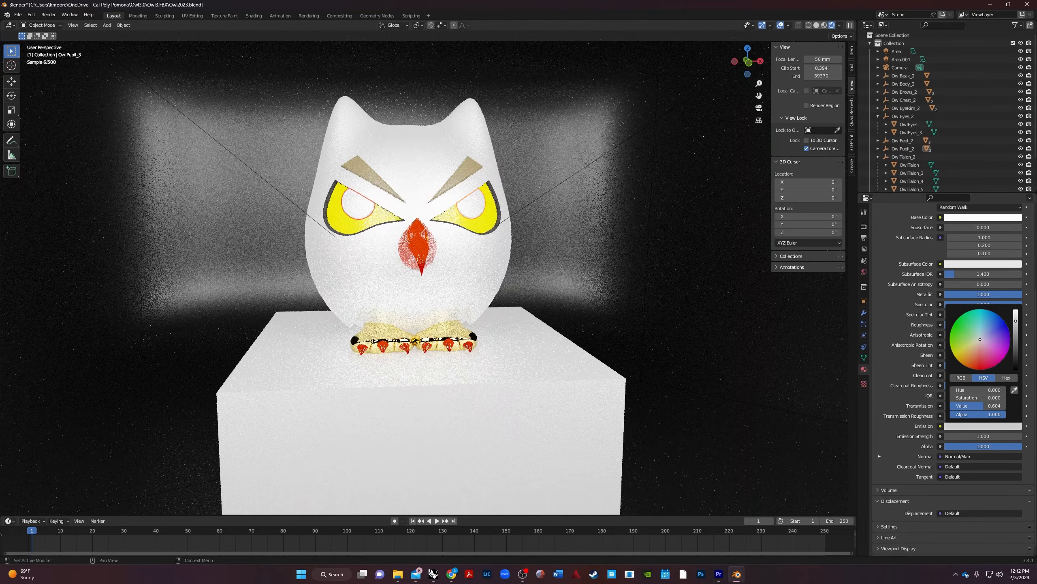
left_click_drag(963, 359, 965, 343)
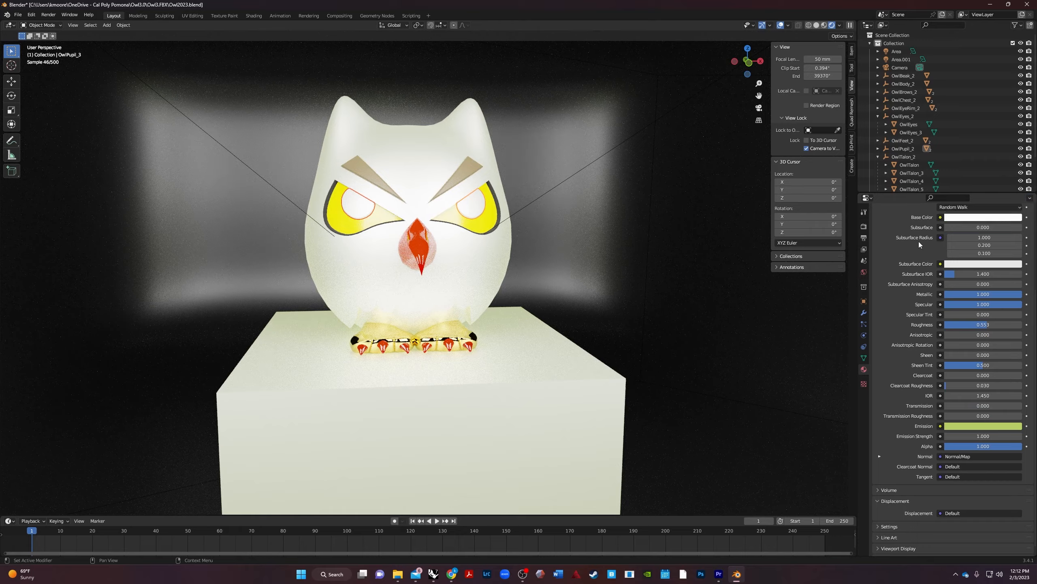
Remove the shared material from the active pupil and assign it a new material named "GlowEyes"
scroll(901, 240, "up", 6)
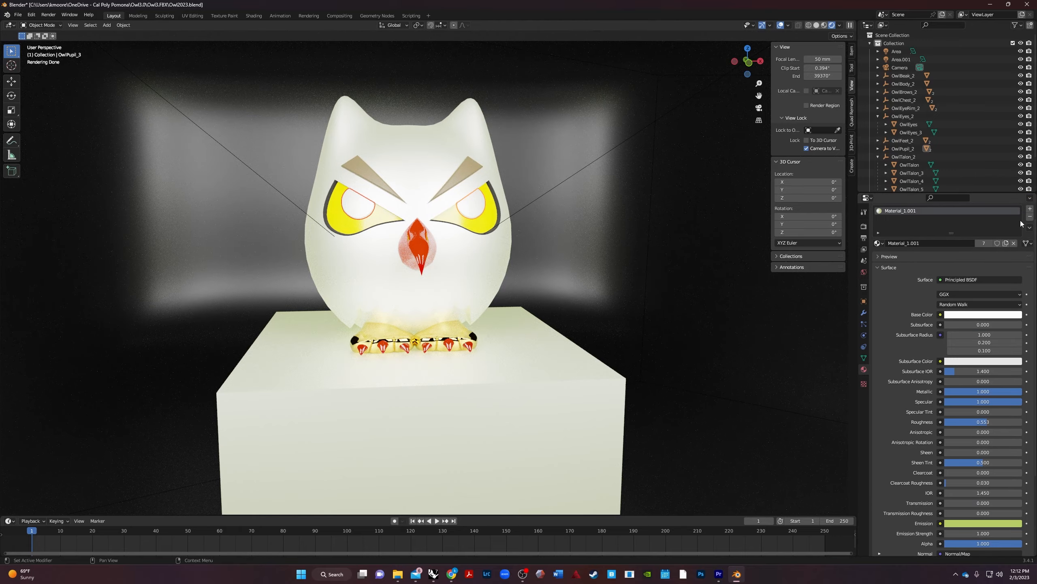
left_click(1030, 216)
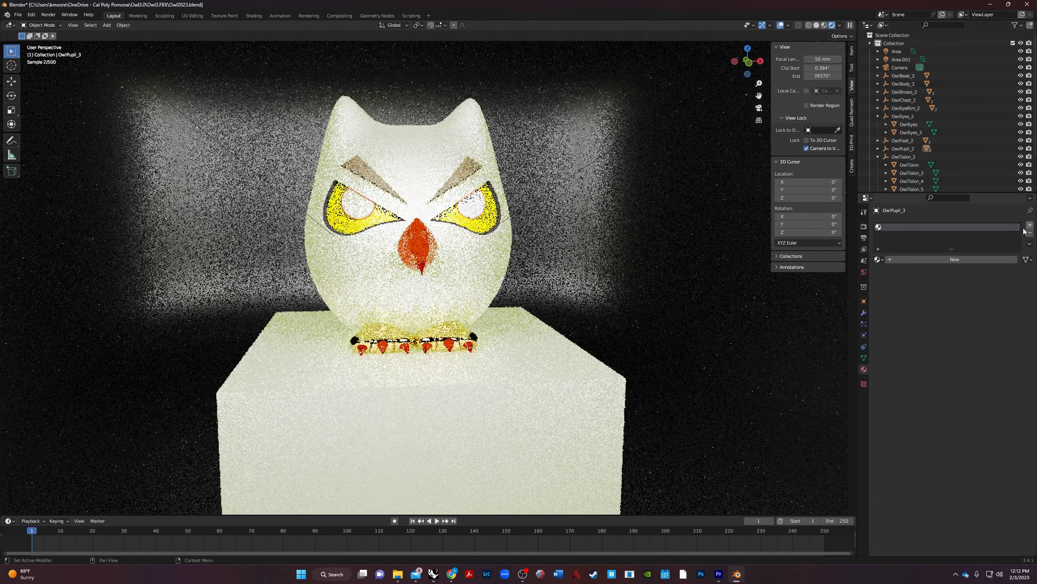
left_click(982, 257)
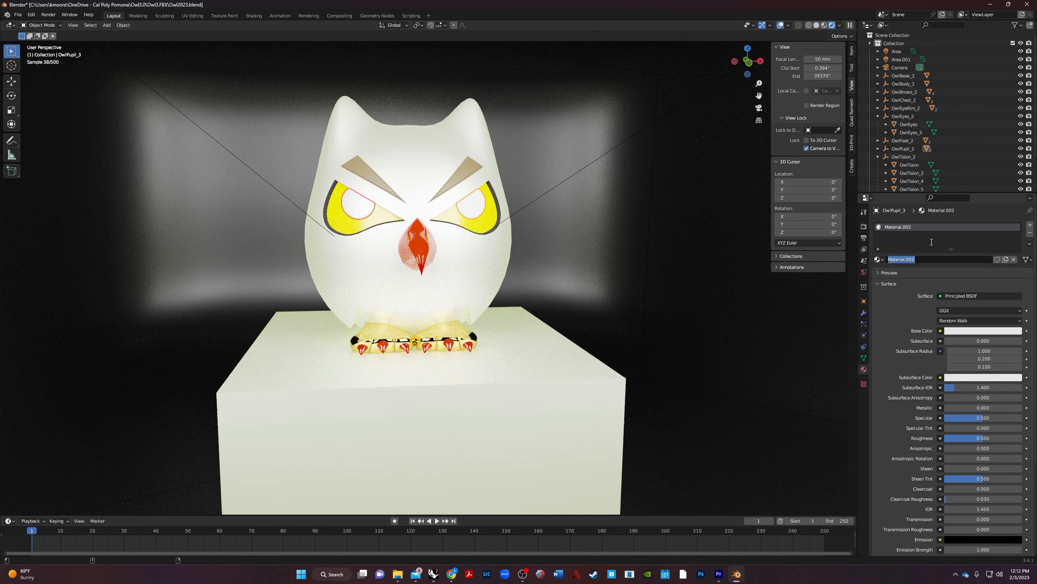
type("GlowEyes")
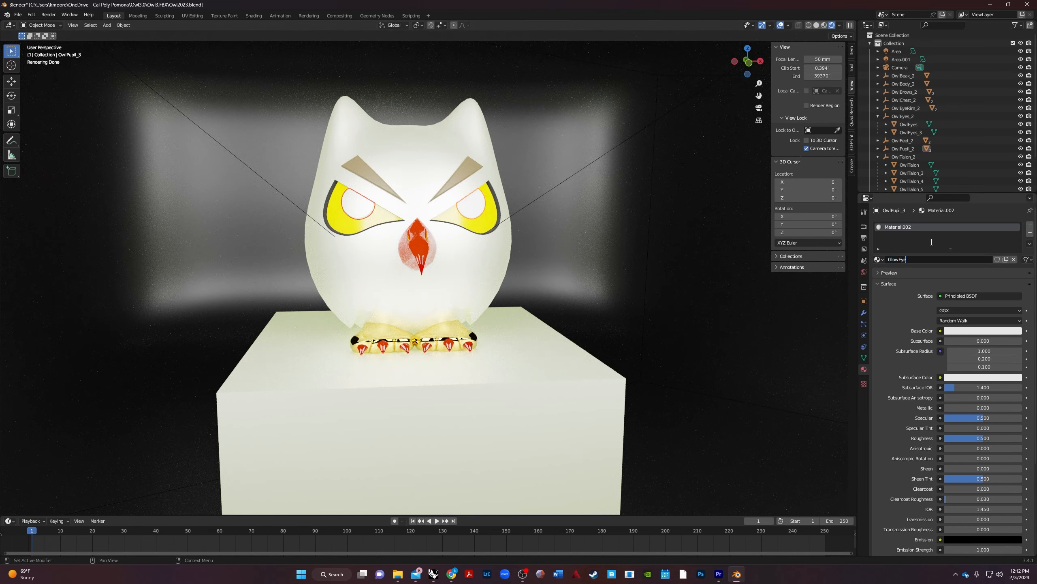
key("Return")
Give the GlowEyes material a dark red emission color and set its emission strength to 25.500
left_click(995, 538)
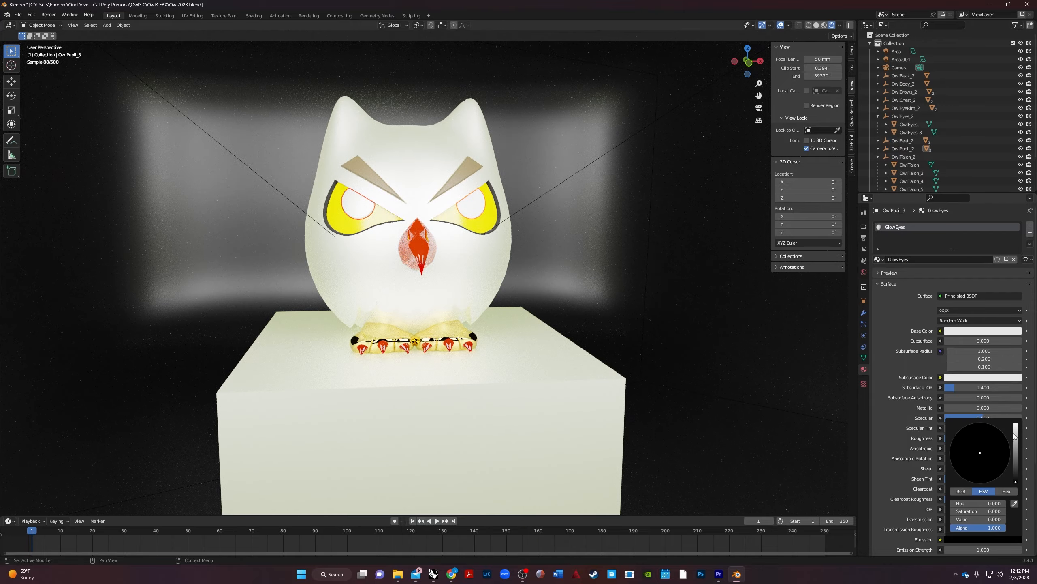
left_click(1017, 438)
left_click_drag(1017, 438, 974, 482)
left_click(994, 464)
key("ctrl+z")
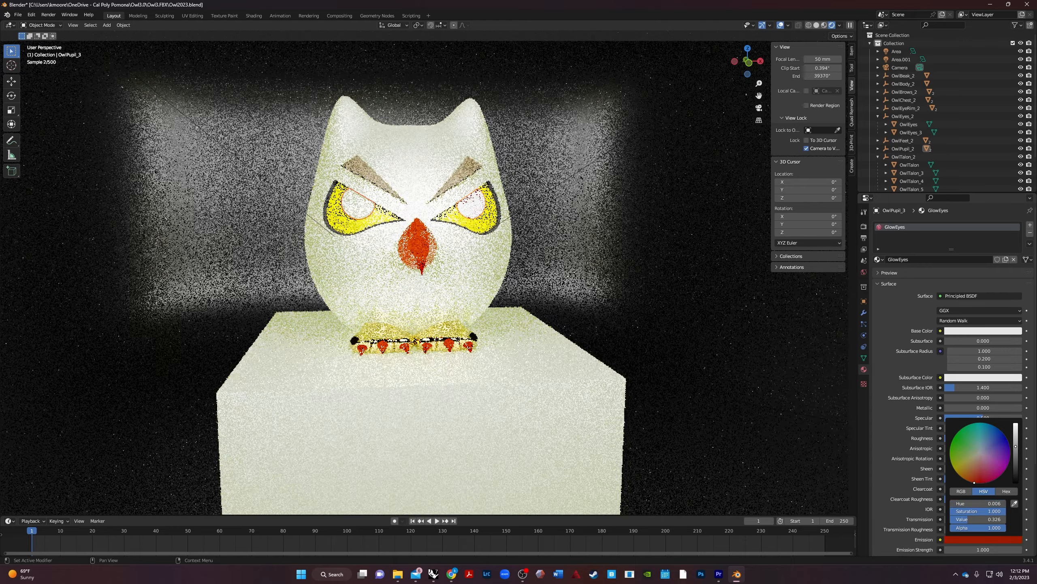
left_click_drag(1015, 452, 1016, 458)
scroll(968, 526, "down", 3)
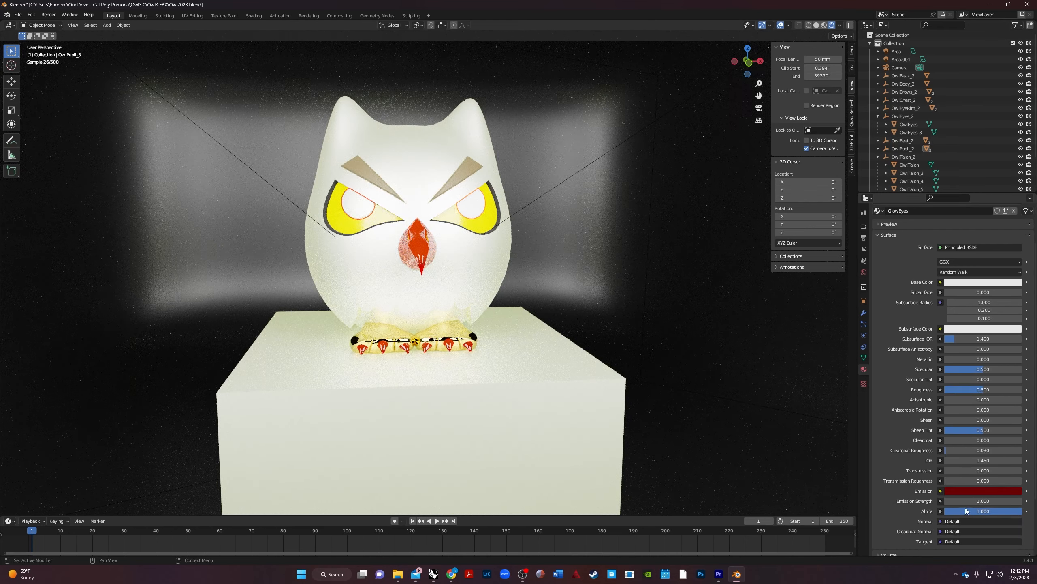
left_click_drag(965, 500, 1020, 500)
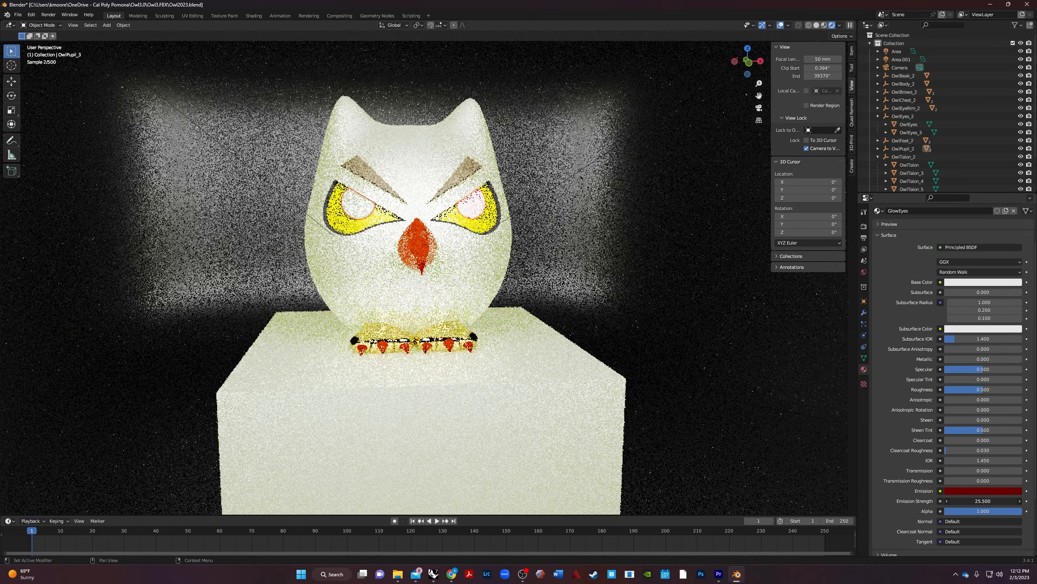
Darken the GlowEyes material's emission color all the way down to black
left_click(989, 492)
left_click_drag(1017, 405, 1017, 422)
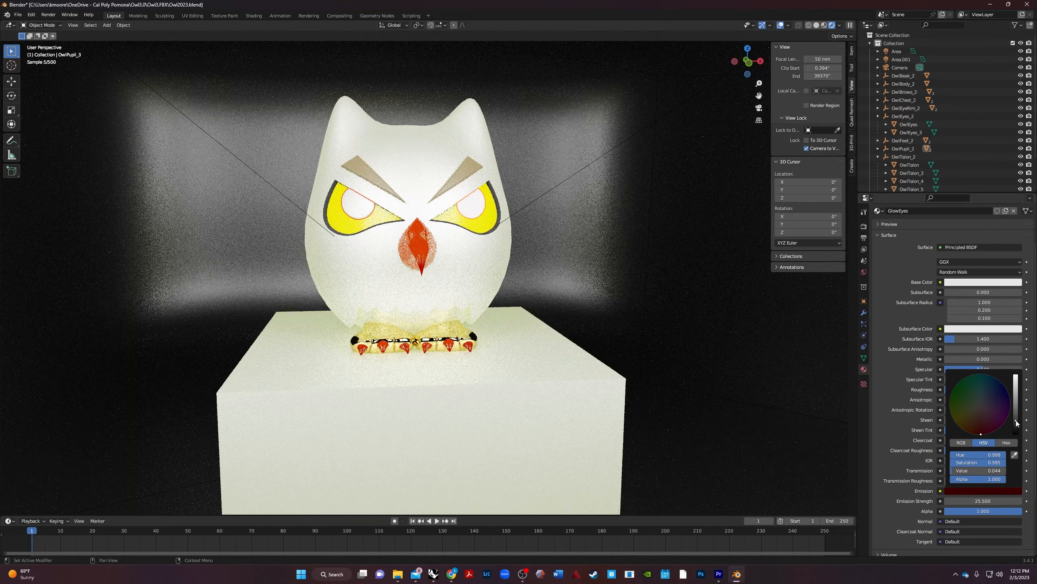
left_click(970, 490)
left_click_drag(977, 471, 965, 473)
left_click(976, 509)
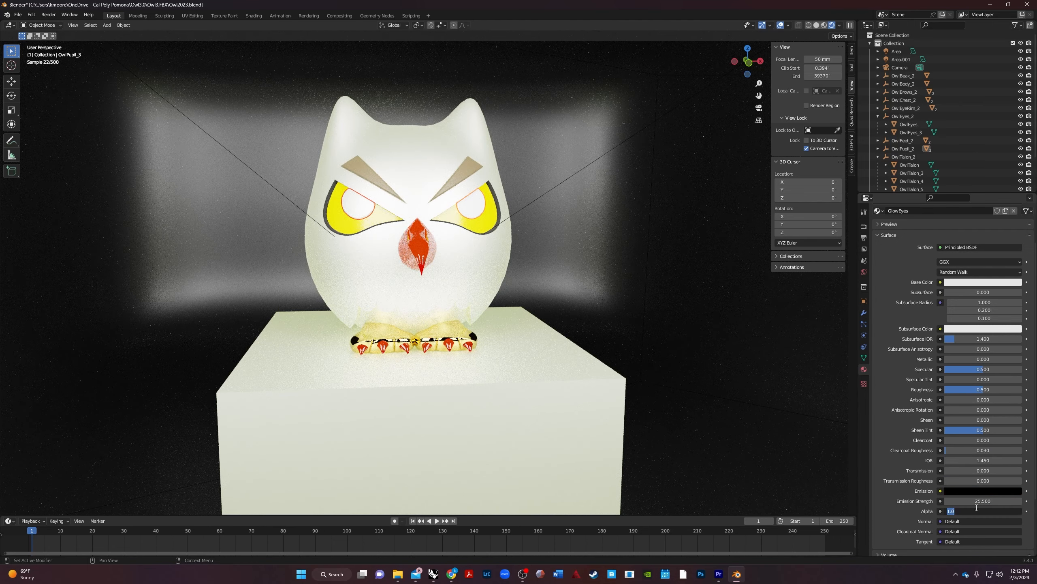
key("Return")
Set the GlowEyes material's base color to a saturated red
left_click(965, 282)
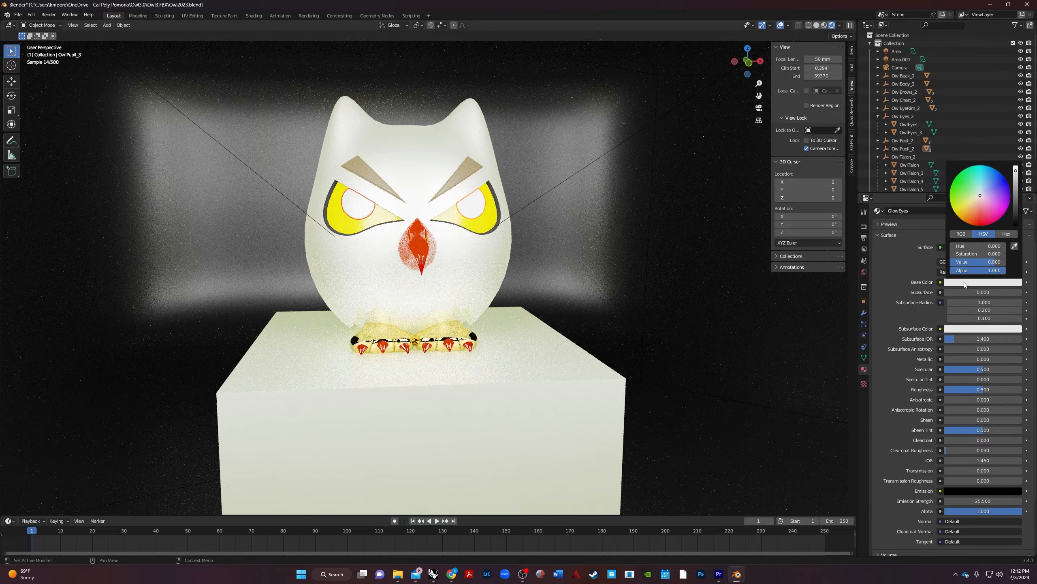
left_click(965, 283)
left_click(985, 216)
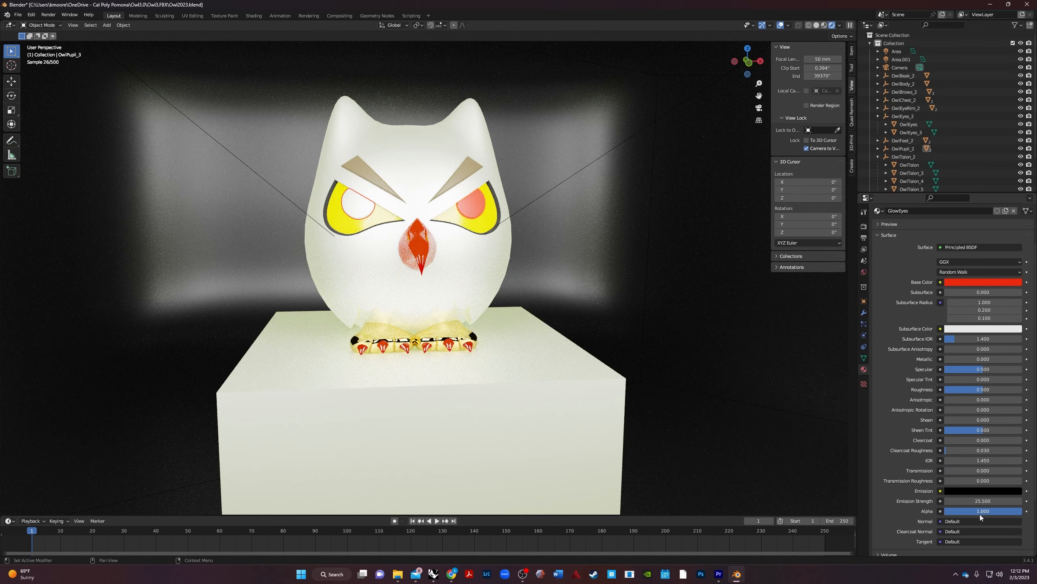
Raise the GlowEyes emission strength to 59.700 and set its emission color to a very dark gray with value 0.031
left_click_drag(969, 500, 999, 500)
left_click(971, 490)
left_click(1016, 421)
left_click_drag(1016, 421, 1016, 422)
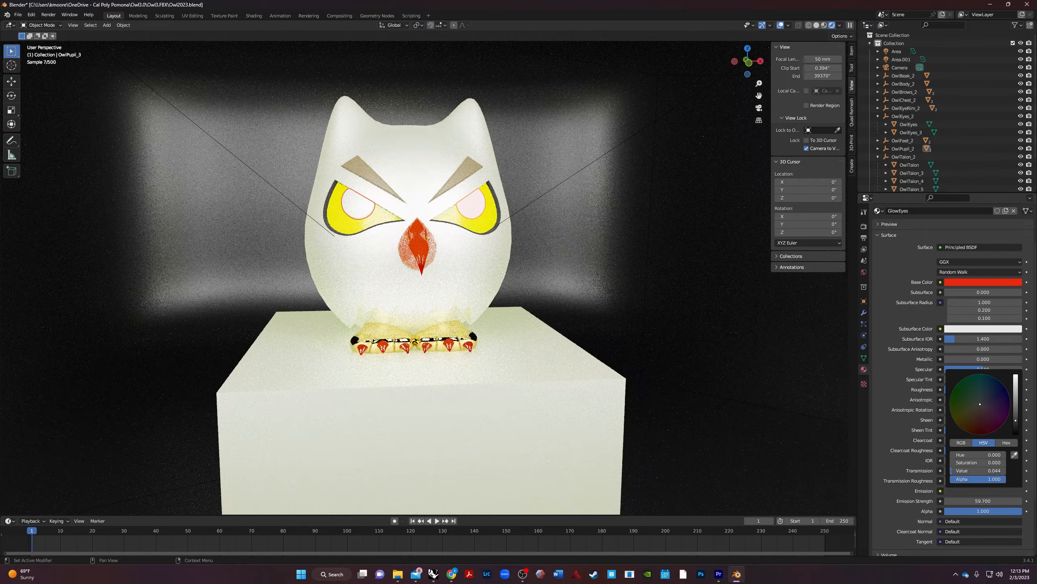
scroll(559, 173, "up", 5)
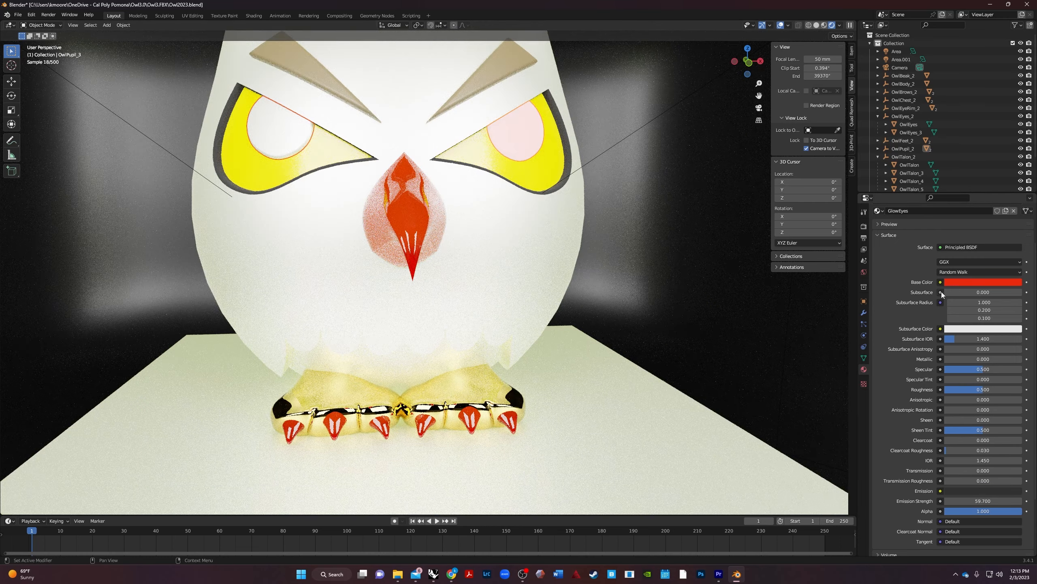
left_click(960, 494)
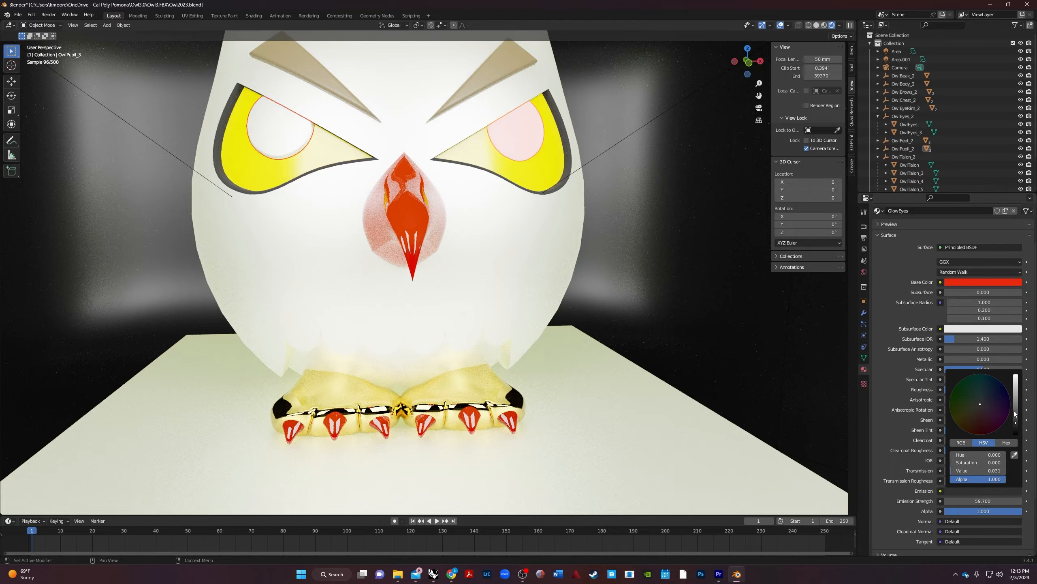
mouse_move(1015, 423)
left_mouse_down()
mouse_move(1016, 406)
mouse_move(1016, 423)
left_mouse_up()
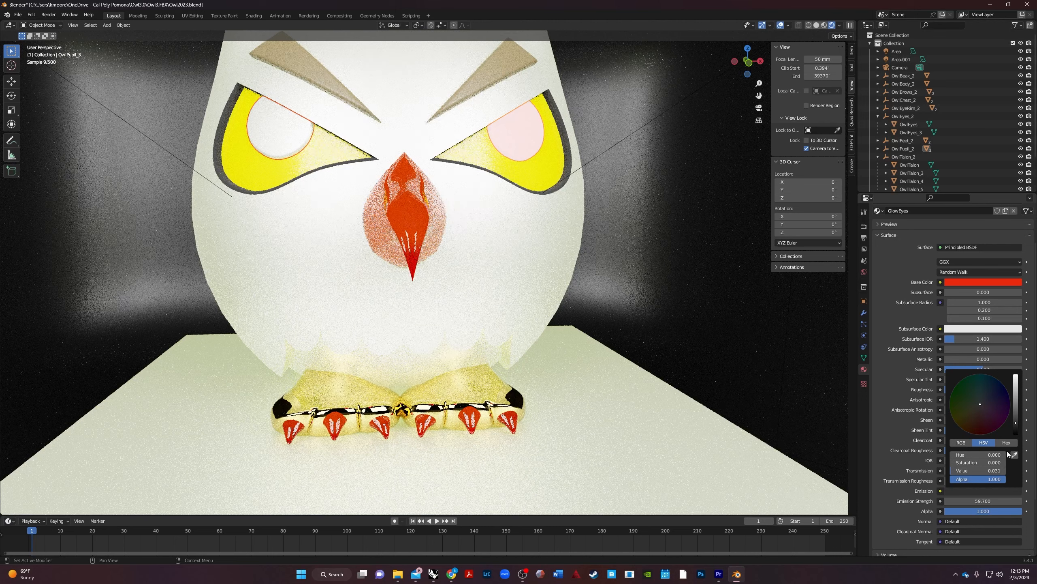
Set the GlowEyes material's emission strength to 100
left_click(960, 501)
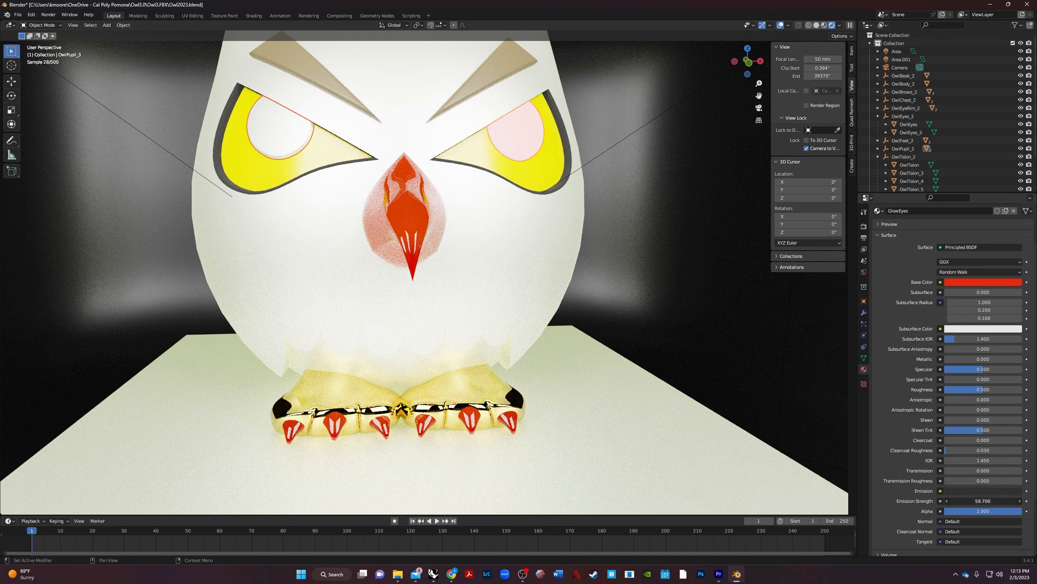
left_click(960, 500)
key("BackSpace")
key("BackSpace")
key("BackSpace")
key("BackSpace")
type("100")
key("Tab")
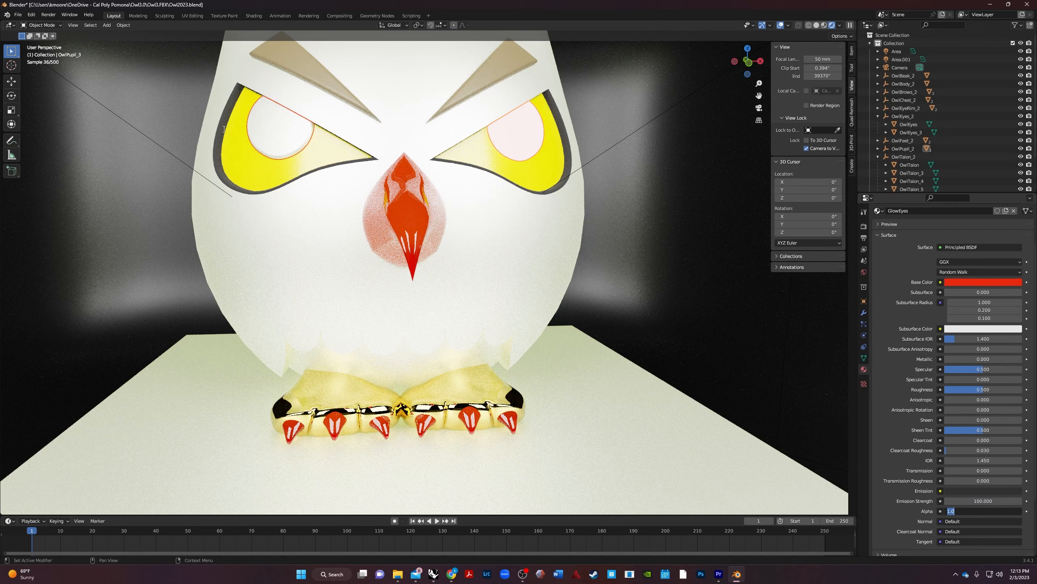
Link the GlowEyes material from the active pupil to the other selected pupil
left_click(118, 26)
left_click(118, 26)
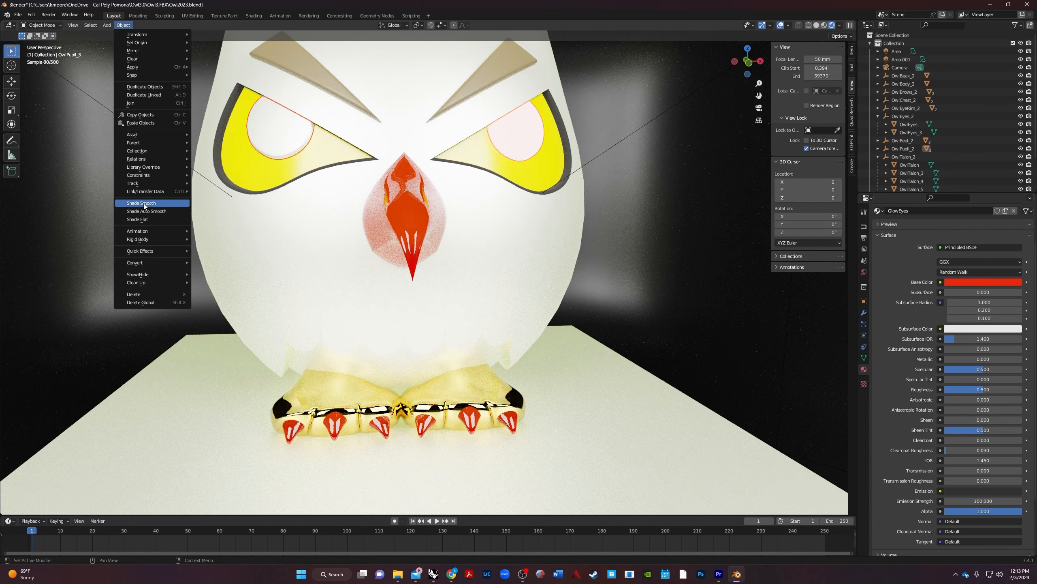
mouse_move(146, 187)
left_click(199, 211)
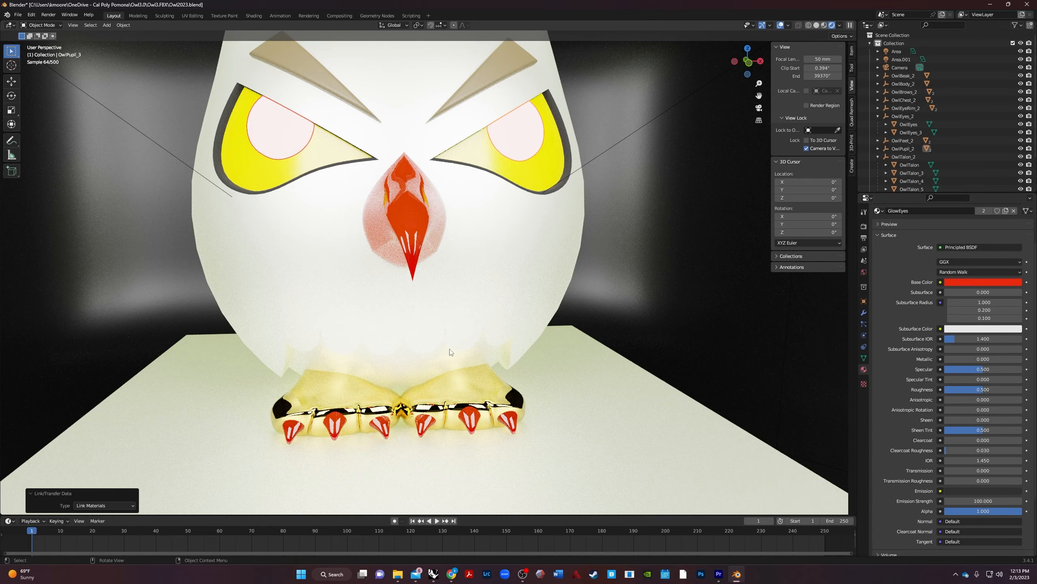
Reduce the Beak material's transmission roughness to 0.000 and select the owl's chest
middle_click_drag(599, 251, 576, 257)
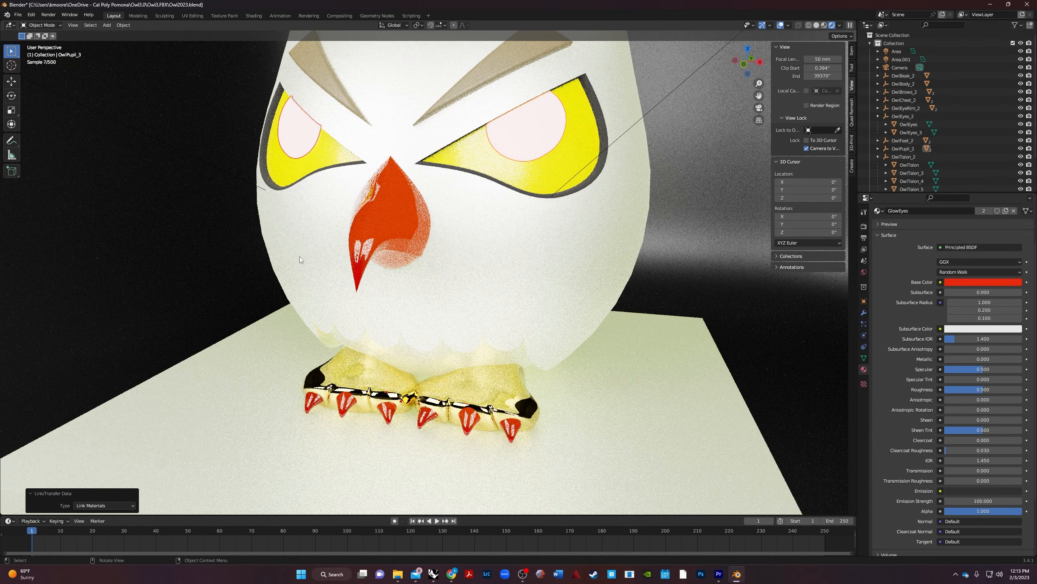
left_click(371, 228)
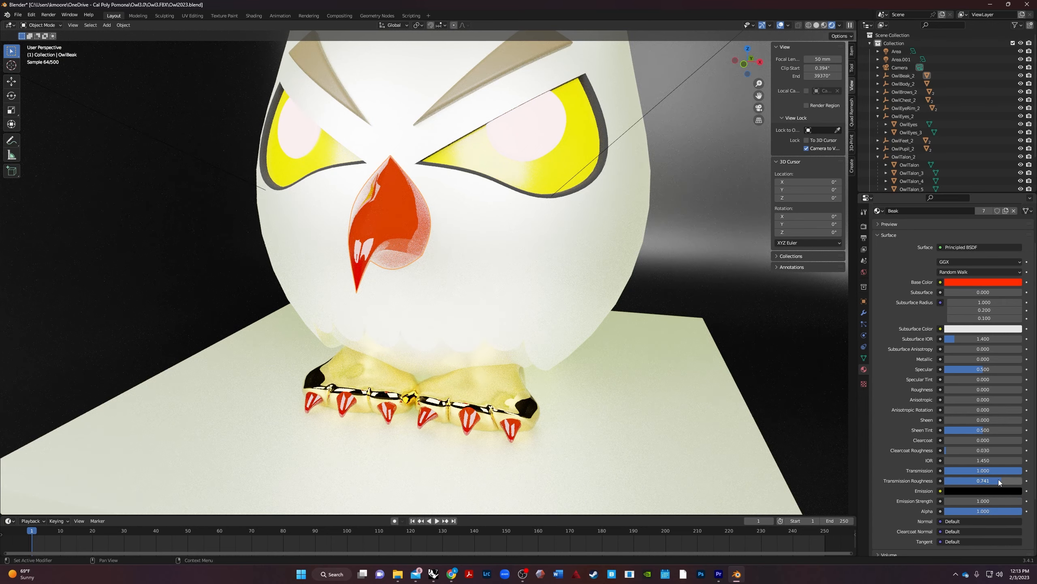
left_click_drag(999, 480, 939, 480)
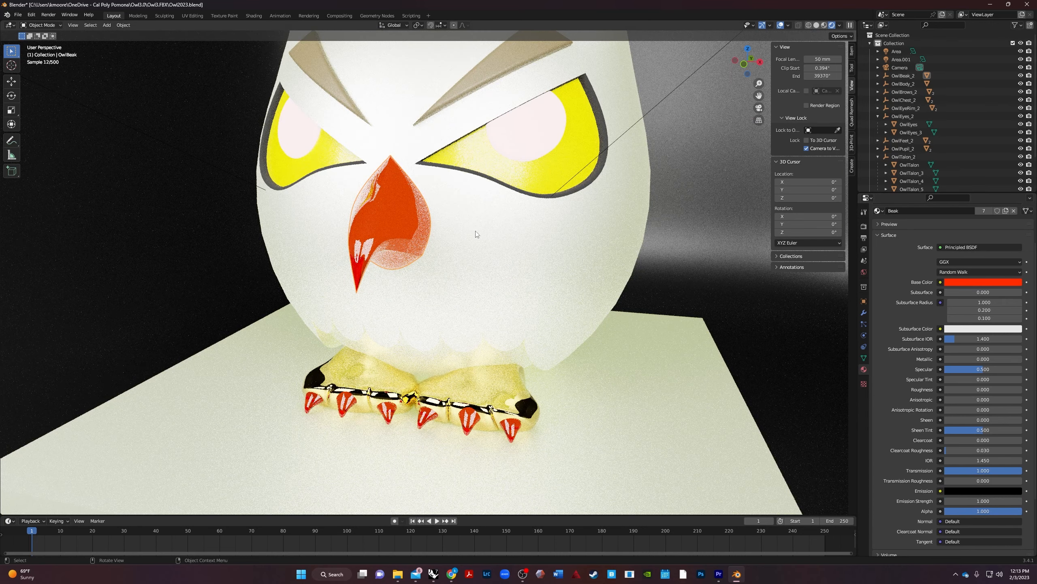
mouse_move(483, 285)
middle_mouse_down()
mouse_move(558, 267)
mouse_move(511, 268)
mouse_move(548, 286)
mouse_move(474, 276)
middle_mouse_up()
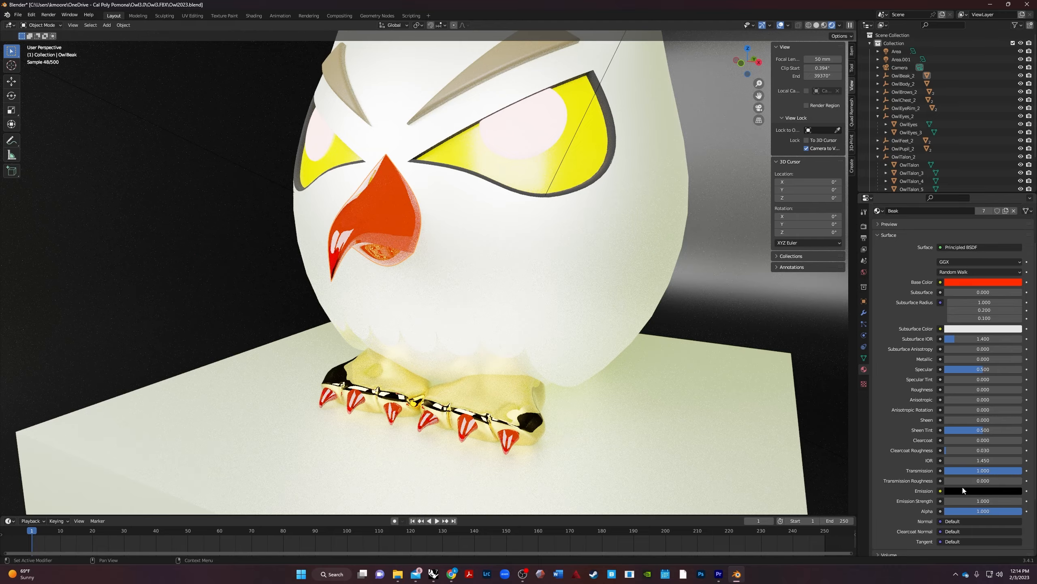
middle_click_drag(661, 384, 578, 288)
scroll(565, 280, "down", 3)
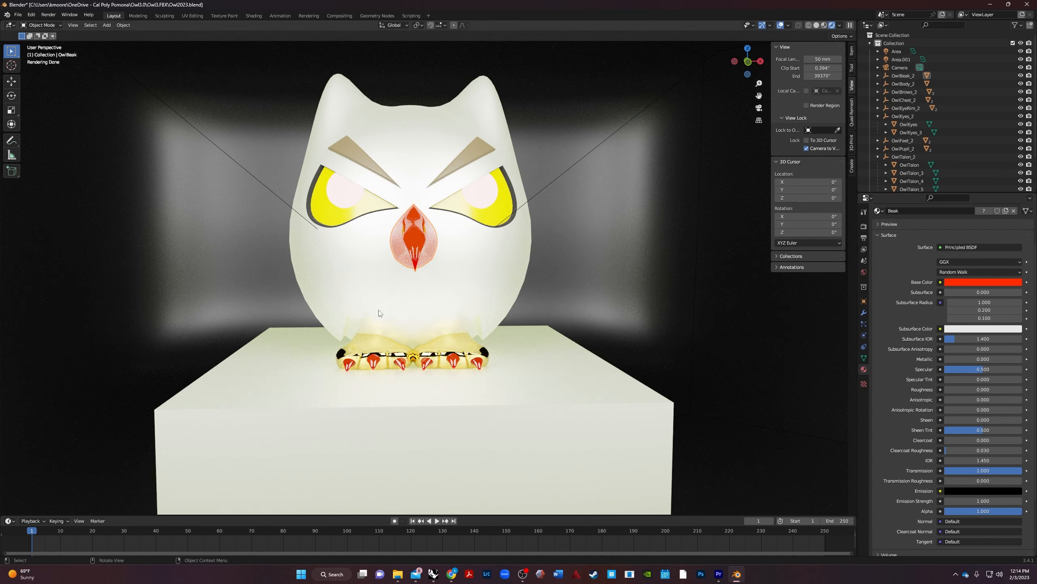
left_click(423, 327)
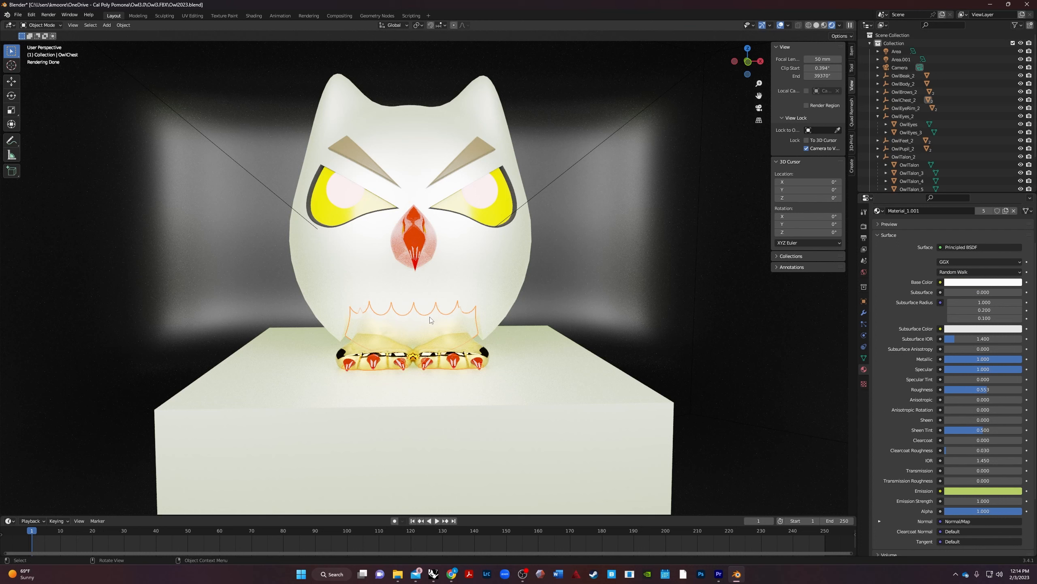
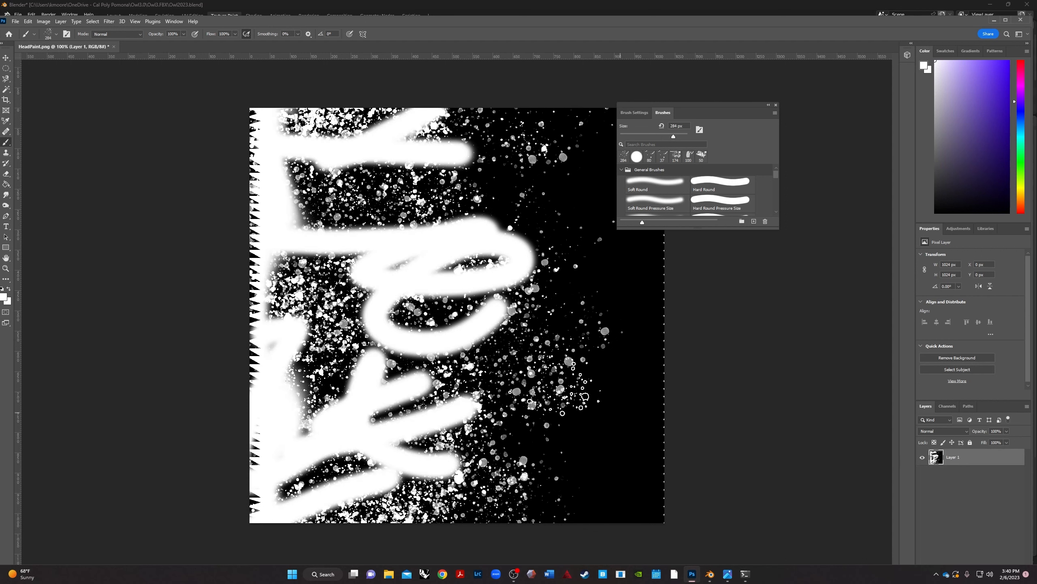
Save the splattered HeadPaint.png texture and switch back to Blender
left_click(13, 21)
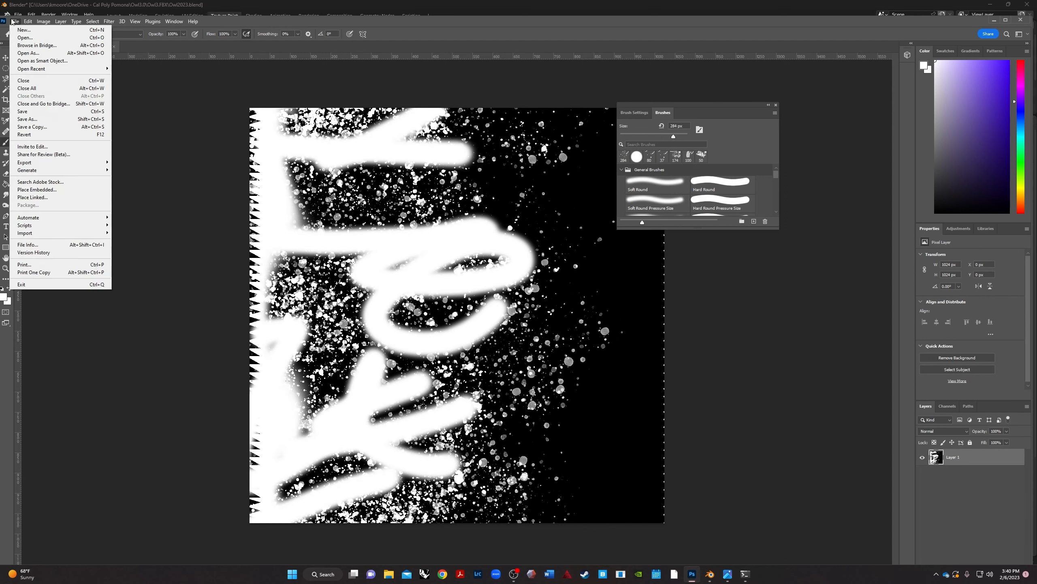
left_click(27, 112)
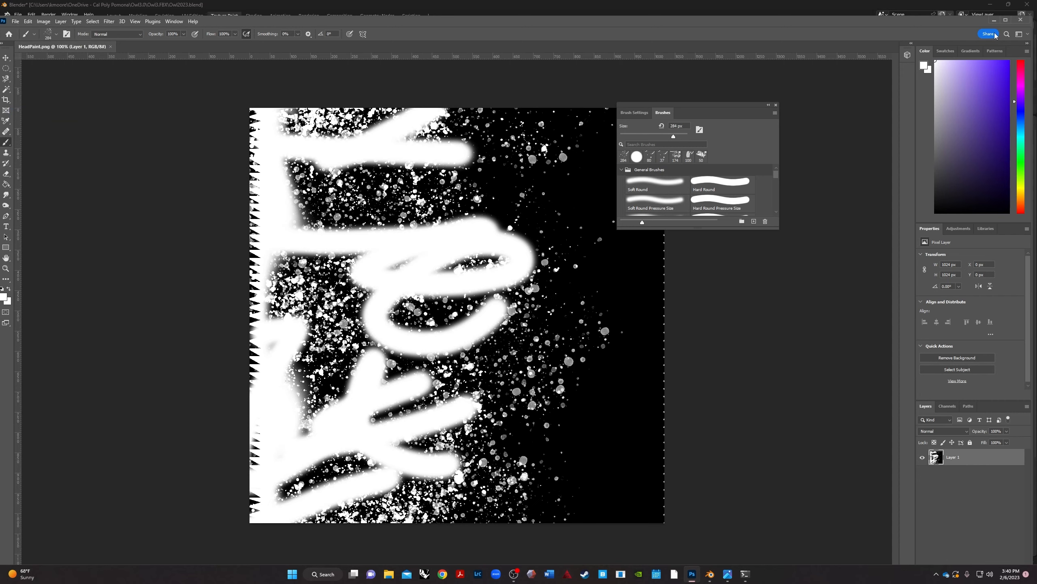
left_click(1027, 21)
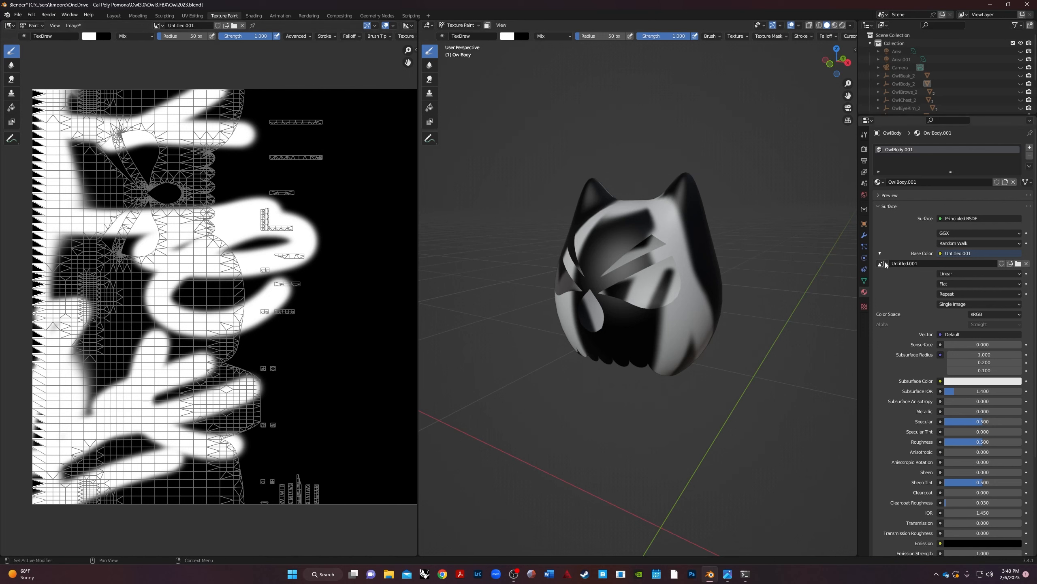
Load HeadPaint.png as the base color image of the OwlBody.001 material
left_click(1017, 265)
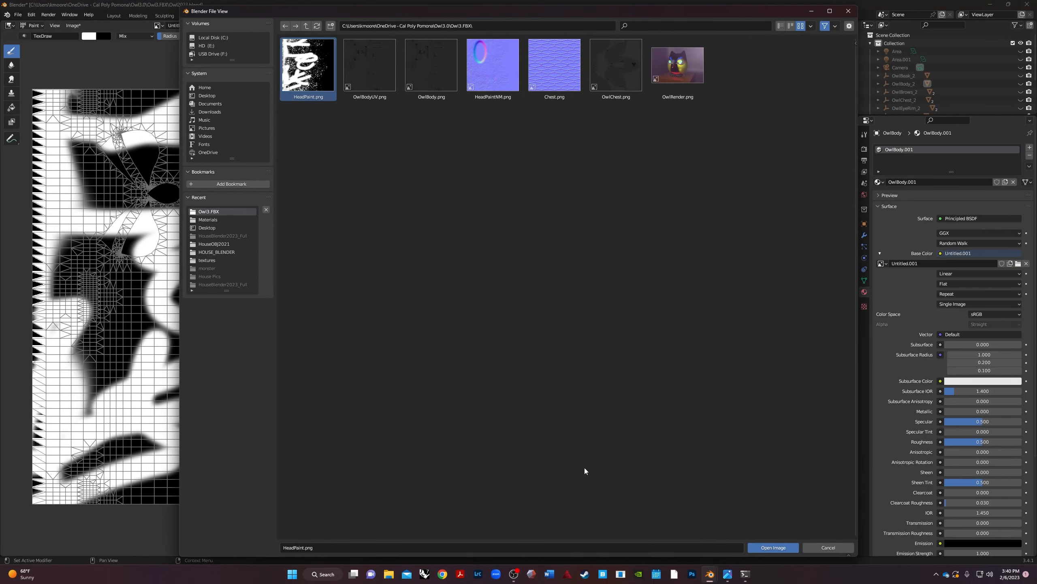
left_click(773, 547)
middle_click_drag(588, 281, 495, 280)
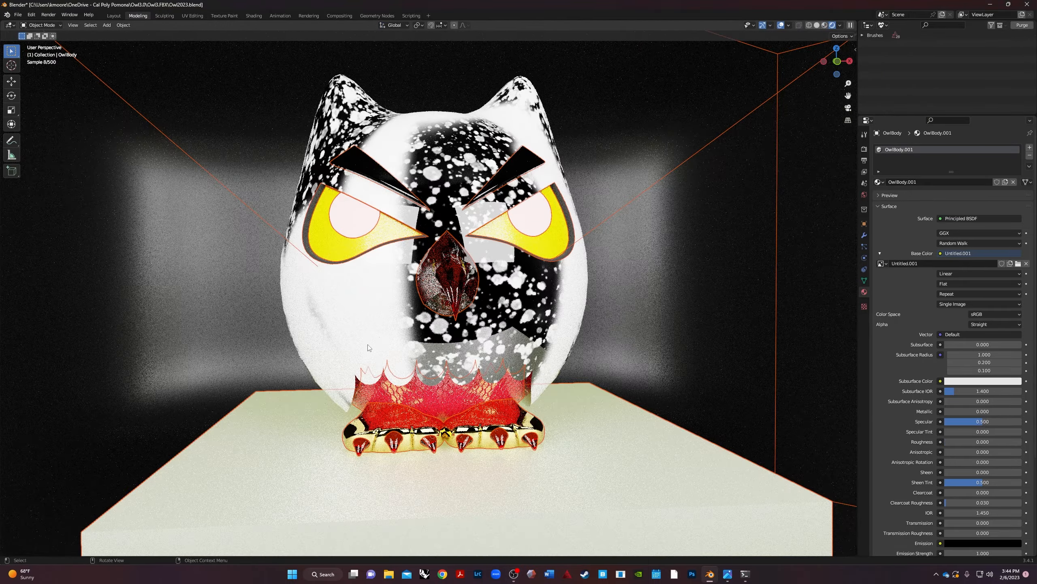
Examine the splattered texture on the owl from several angles, comparing solid and rendered shading
middle_click_drag(413, 406, 527, 403)
middle_click_drag(434, 345, 648, 327)
middle_click_drag(249, 347, 771, 365)
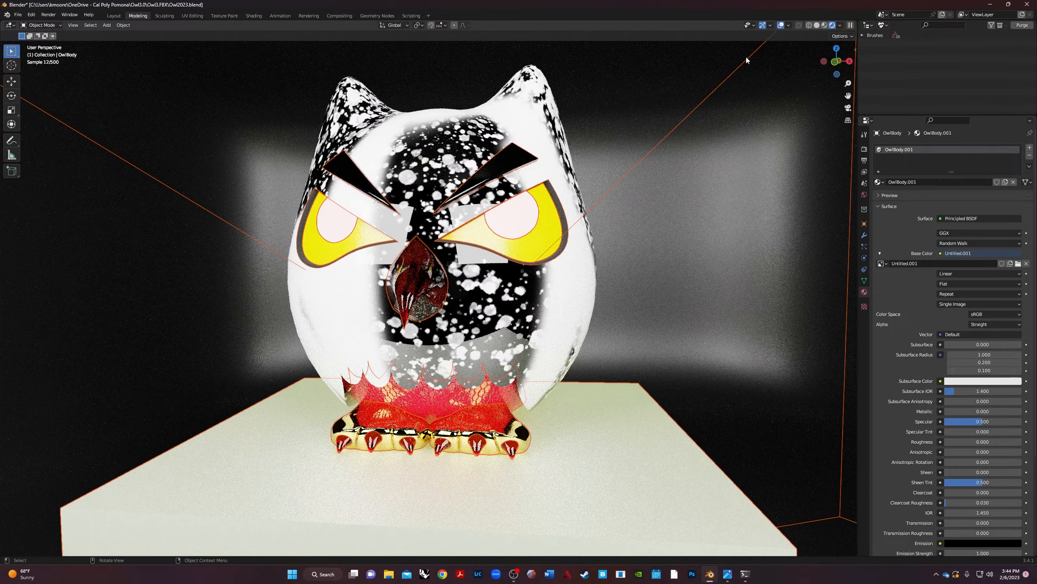
left_click(818, 25)
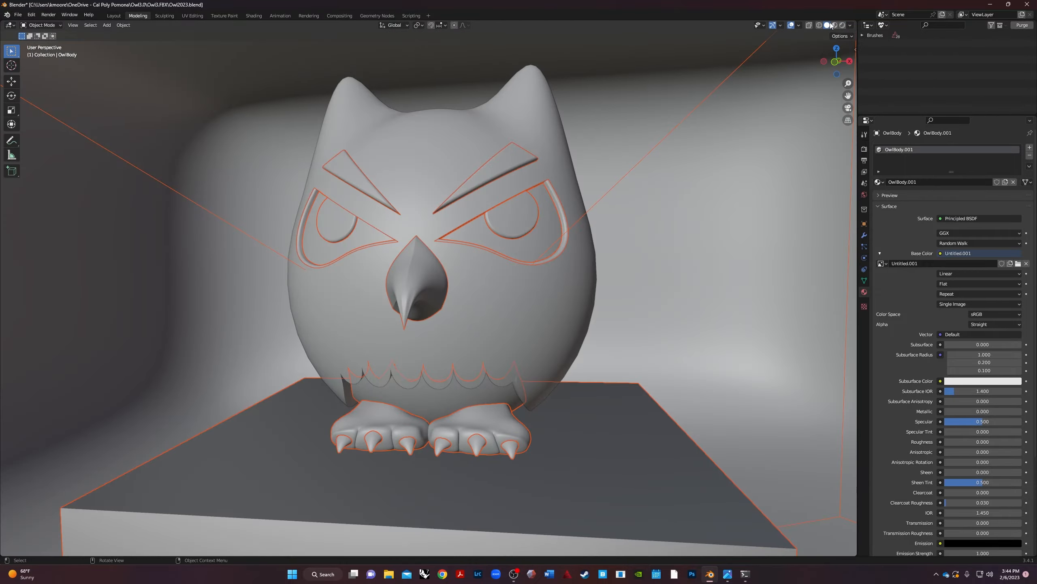
left_click(835, 25)
left_click(842, 26)
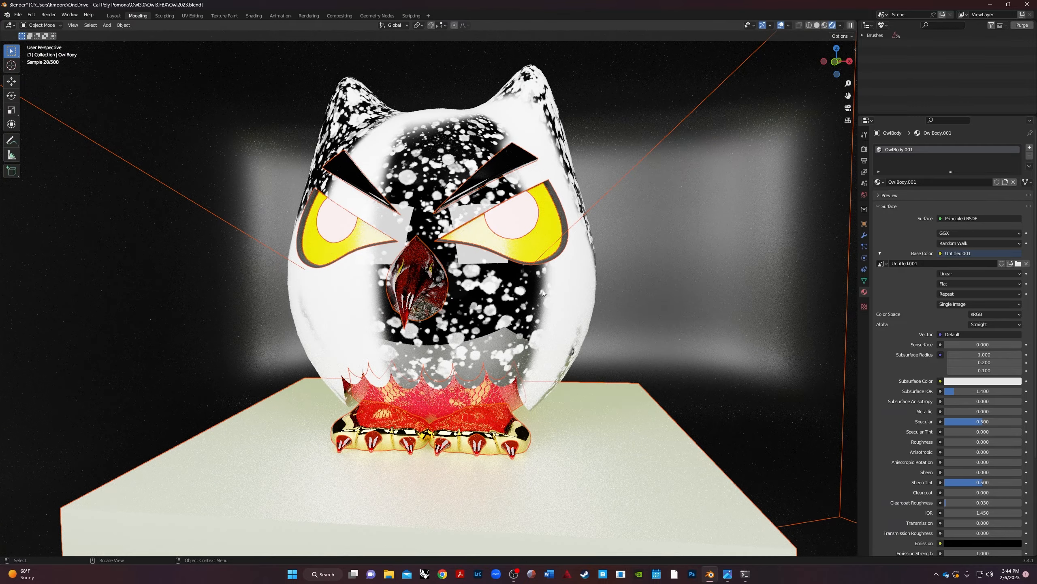
middle_click_drag(543, 291, 414, 391)
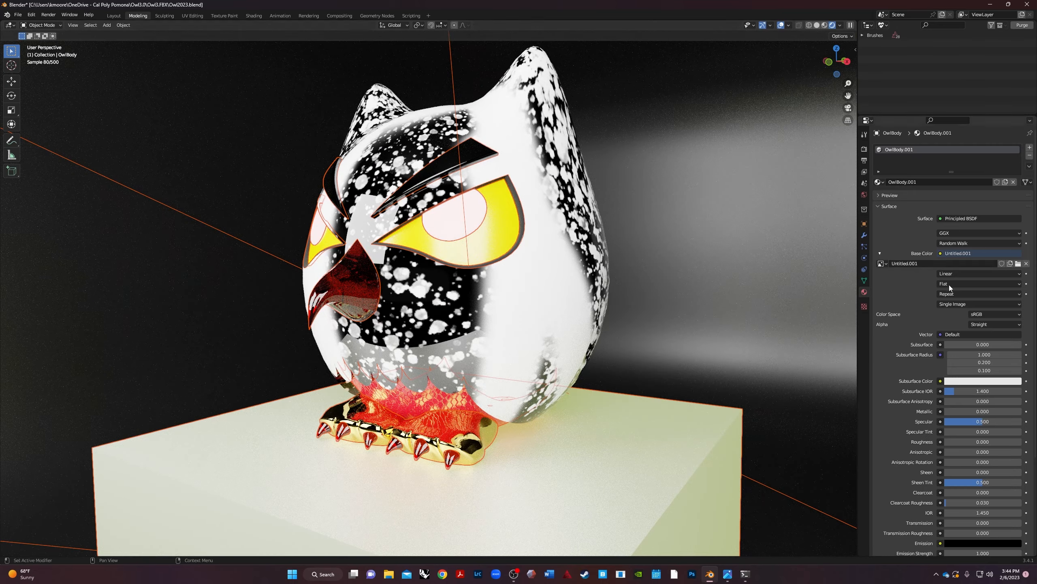
middle_click_drag(420, 318, 355, 252)
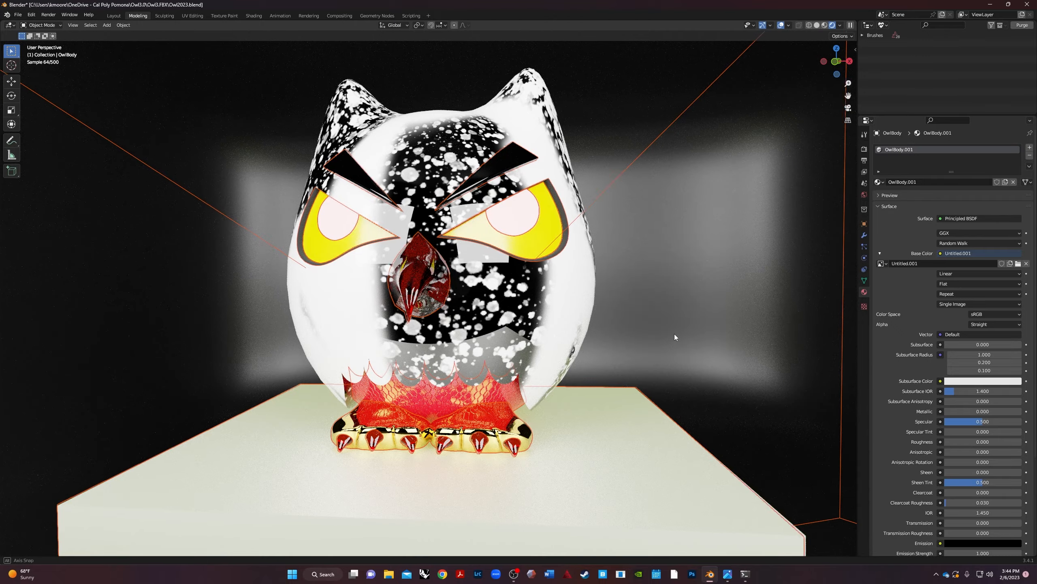
middle_click_drag(675, 334, 536, 360)
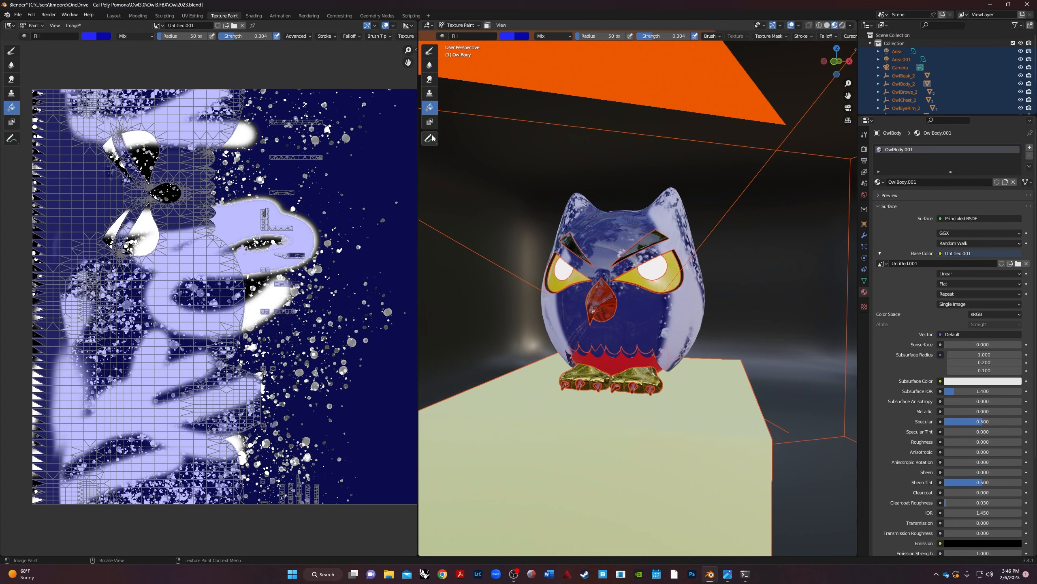
Try a black Draw brush stroke on the lower side of the owl's body and undo it
left_click(476, 28)
middle_click_drag(697, 294, 618, 272)
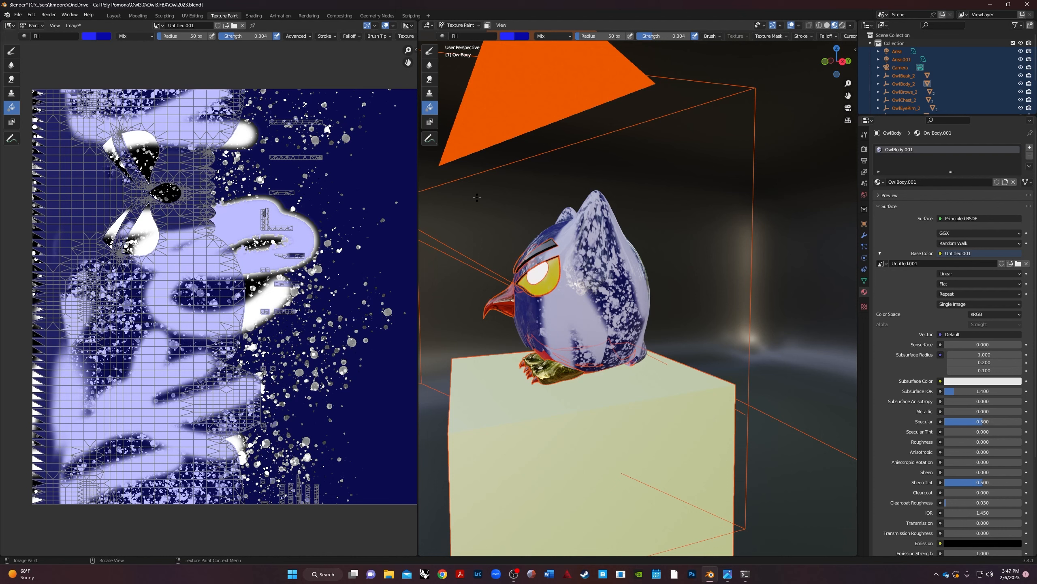
left_click(429, 53)
mouse_move(613, 346)
left_mouse_down()
mouse_move(611, 292)
mouse_move(594, 351)
mouse_move(617, 310)
left_mouse_up()
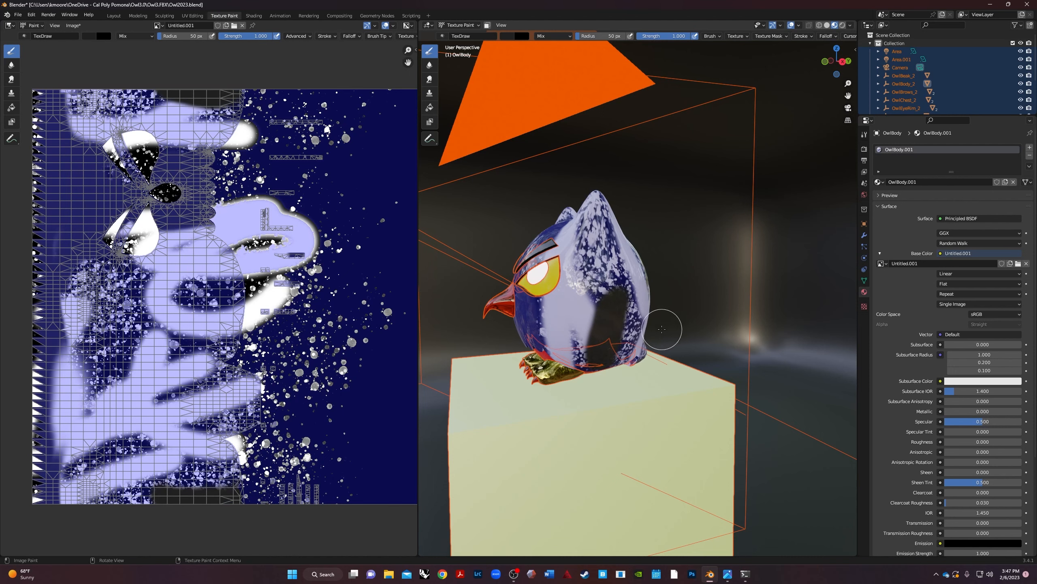
key("ctrl+z")
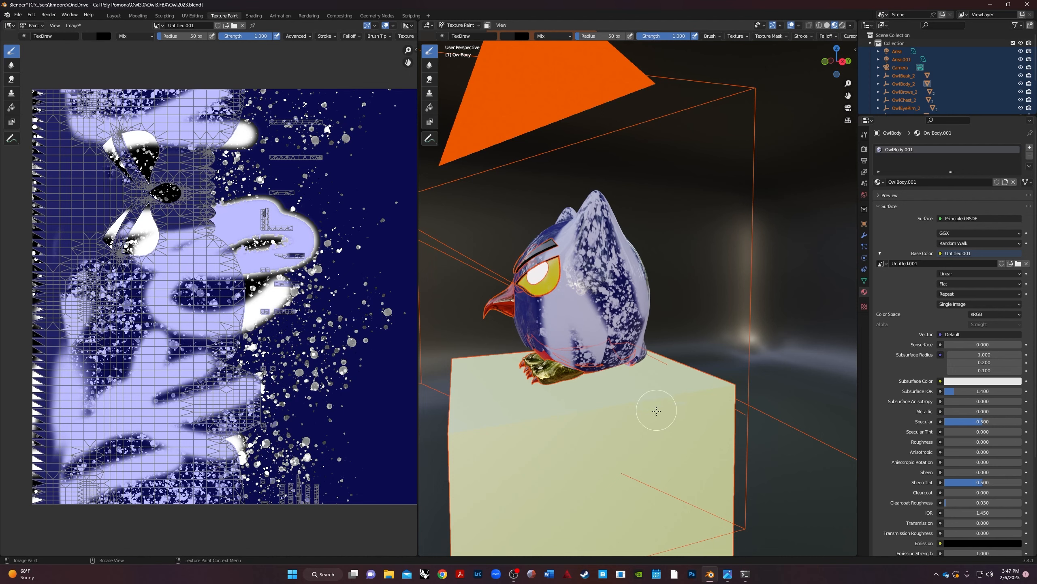
Set the OwlBody.001 material's metallic value to 0.620 and its roughness to 0.214
middle_click_drag(563, 334, 646, 334)
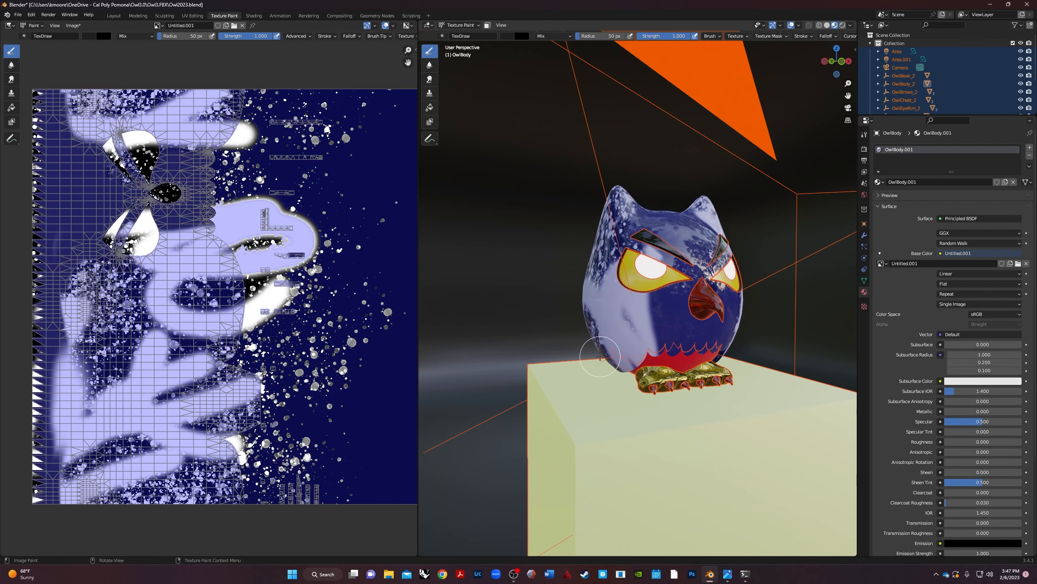
middle_click_drag(719, 308, 690, 317)
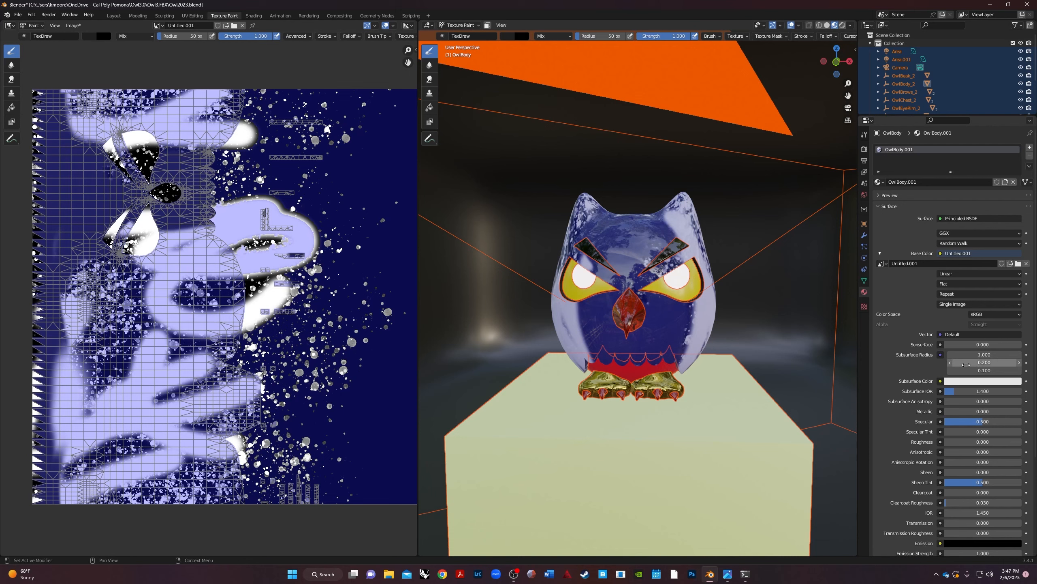
left_click_drag(967, 411, 1015, 411)
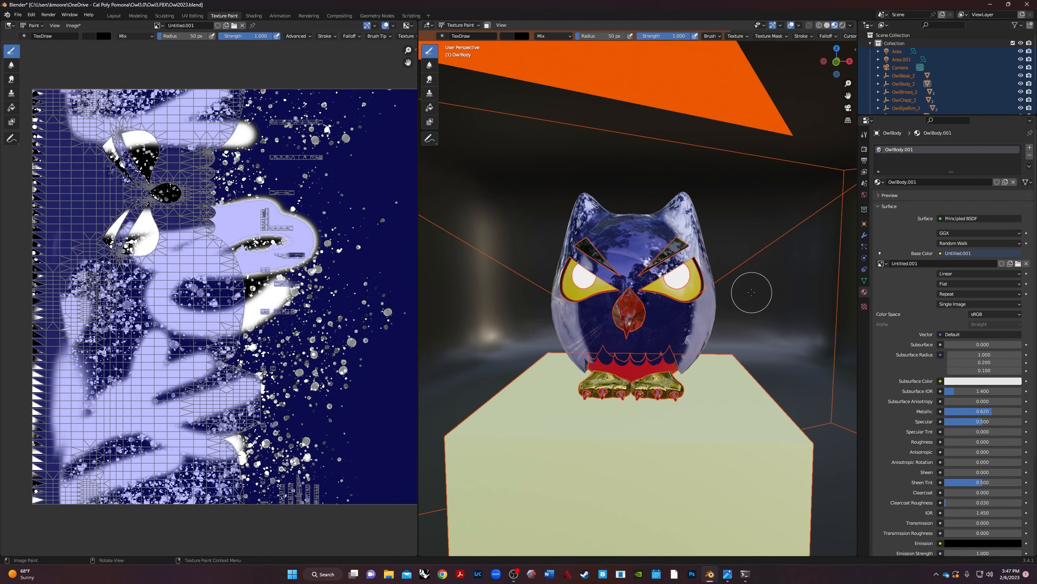
middle_click_drag(752, 292, 744, 287)
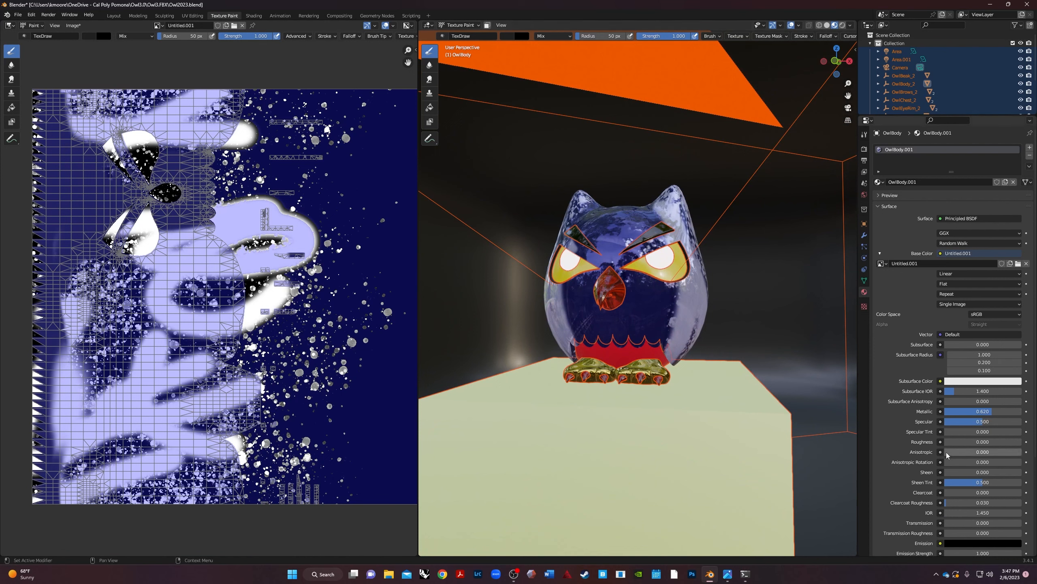
mouse_move(954, 445)
left_mouse_down()
mouse_move(1009, 445)
mouse_move(962, 445)
left_mouse_up()
mouse_move(637, 363)
middle_mouse_down()
mouse_move(594, 386)
mouse_move(673, 373)
mouse_move(635, 378)
middle_mouse_up()
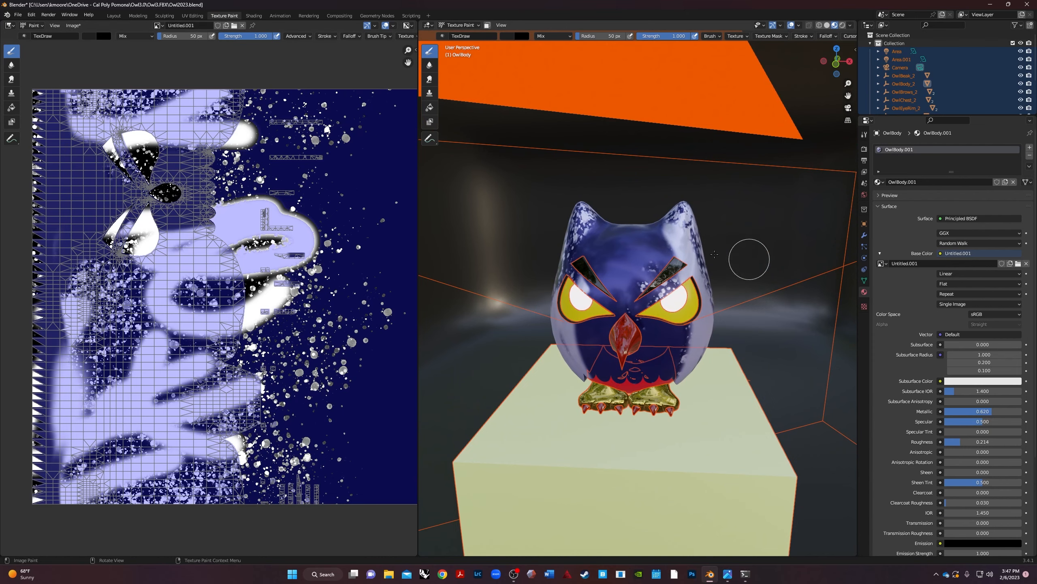
Save the blue-tinted body texture image from the Texture Paint workspace
left_click(144, 15)
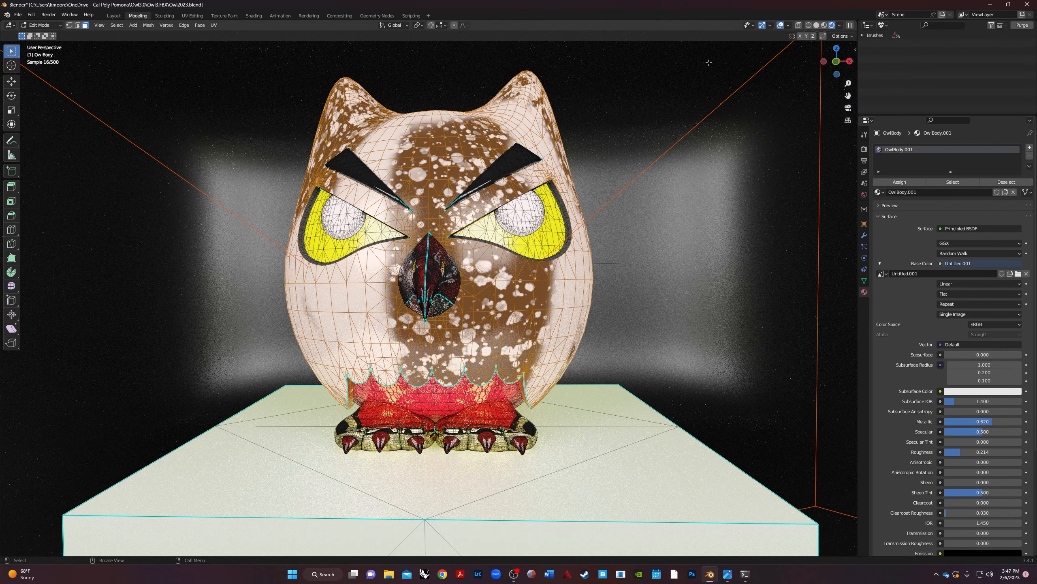
left_click(253, 16)
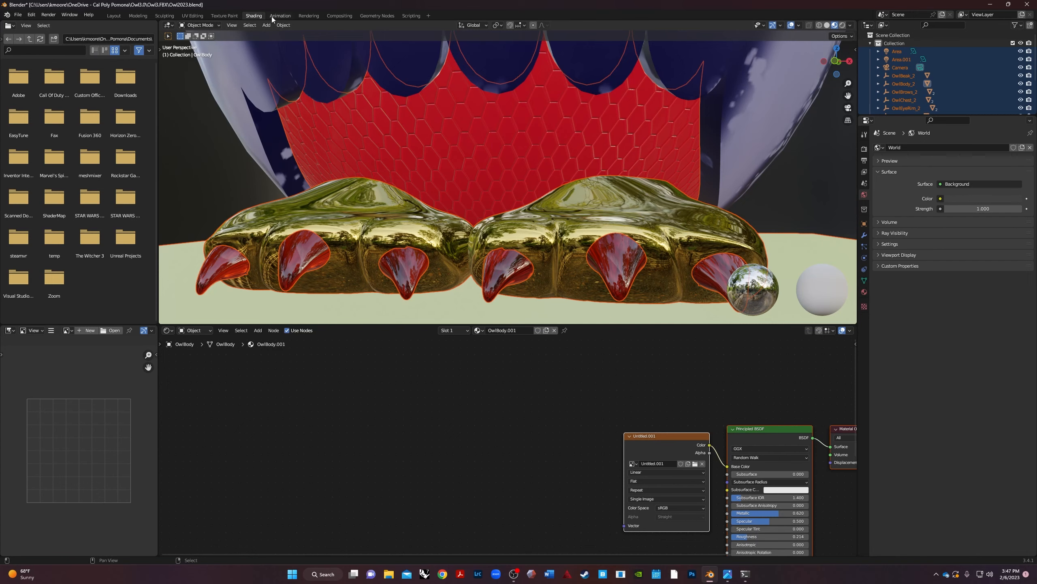
left_click(232, 16)
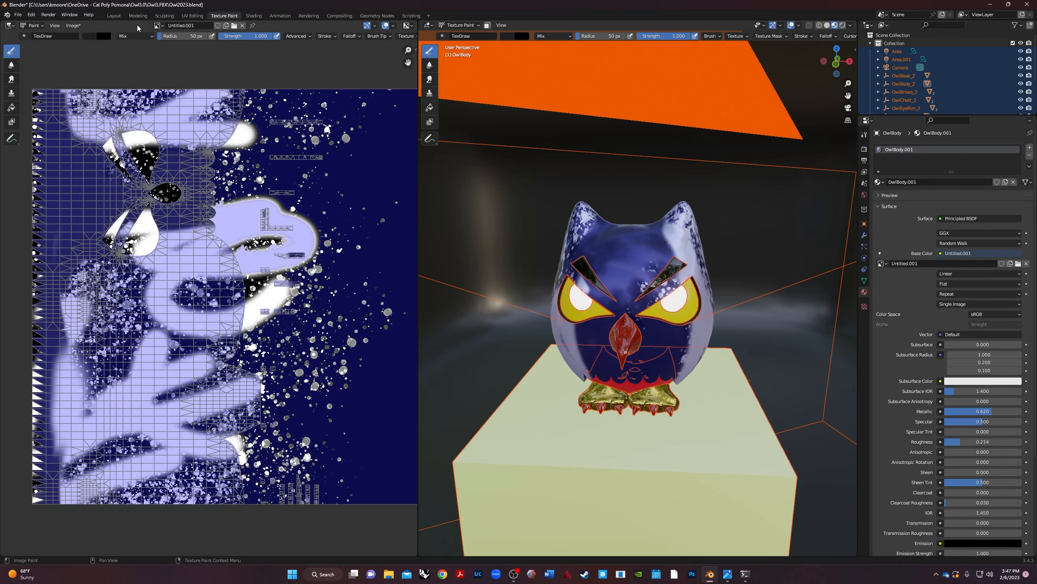
left_click(82, 26)
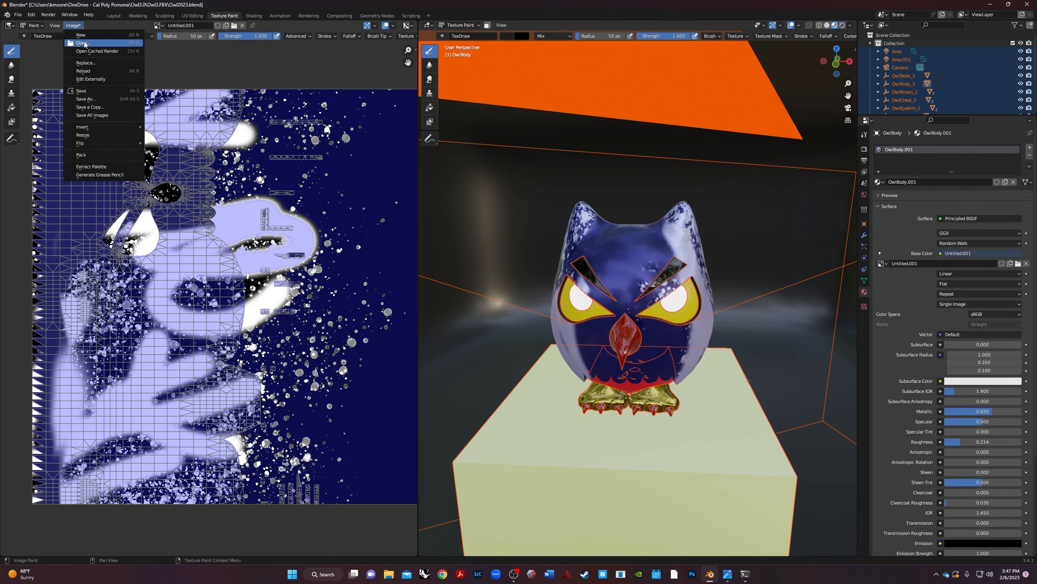
left_click(82, 92)
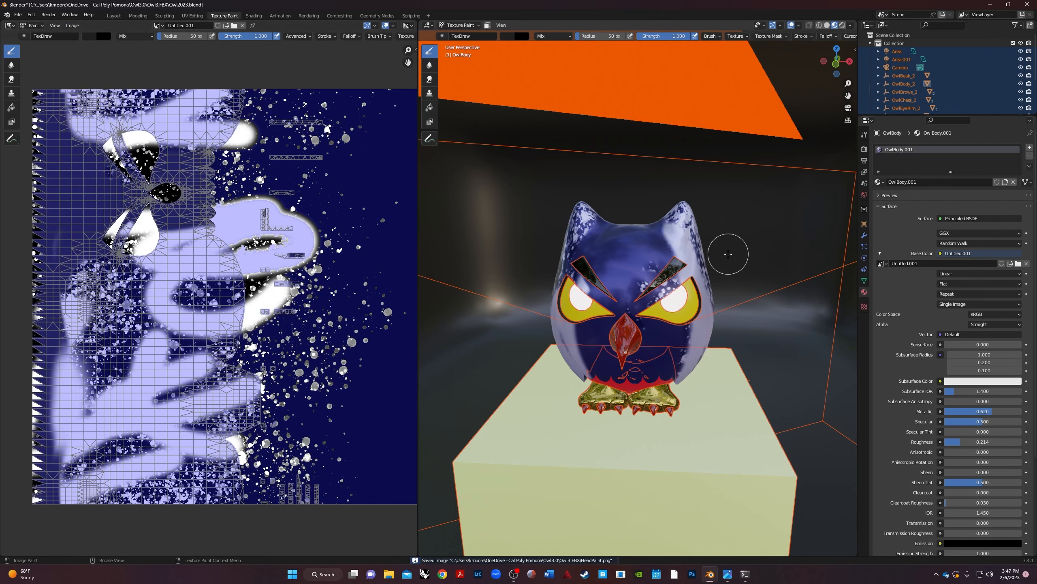
Preview the blue-painted owl in rendered shading and switch to the Modeling workspace
left_click(843, 25)
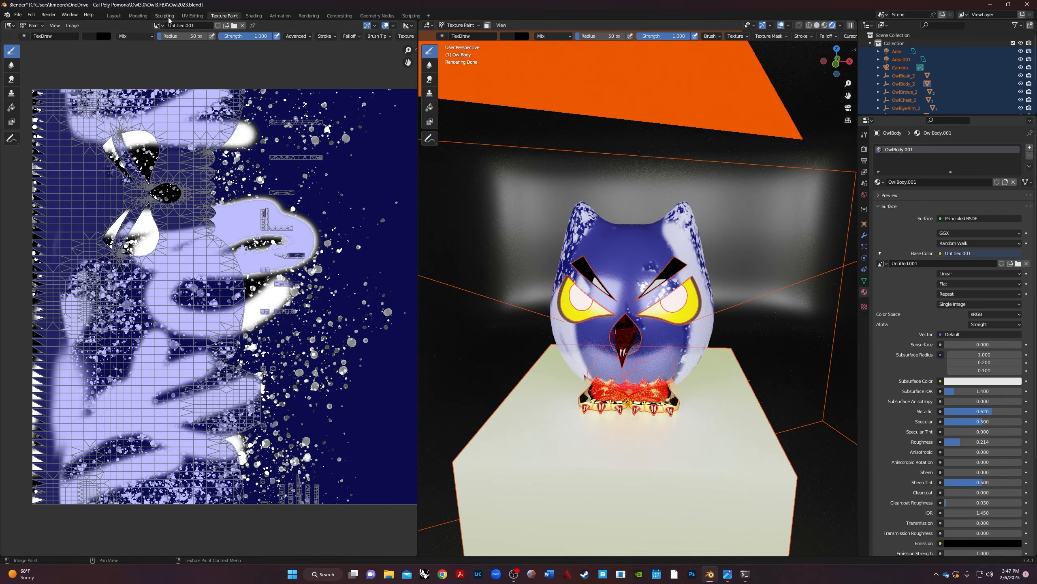
left_click(139, 18)
scroll(584, 370, "down", 3)
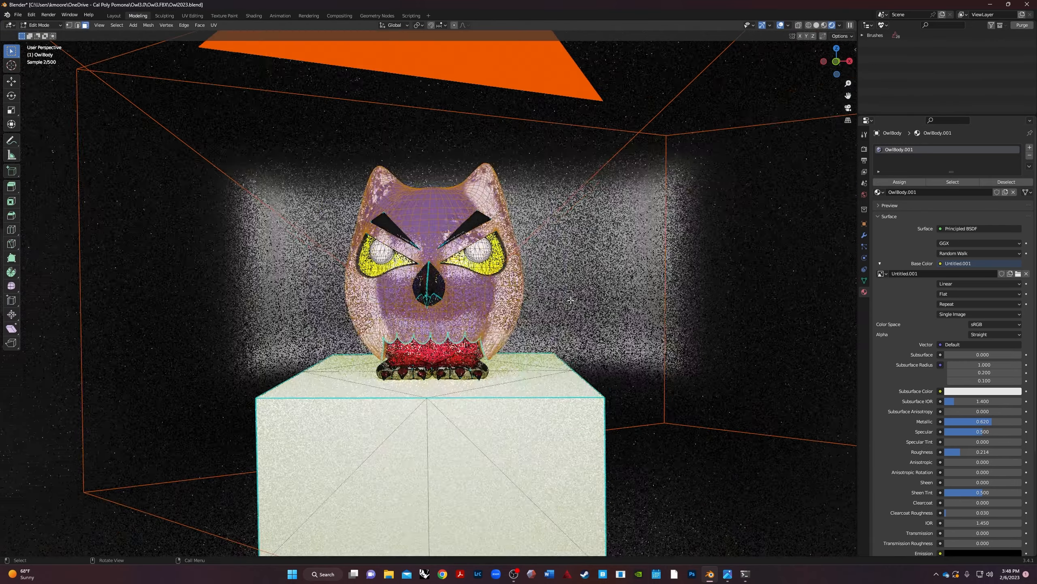
Return the owl scene to Object Mode and inspect the rendered owl from the front and side
middle_click_drag(583, 370, 550, 366)
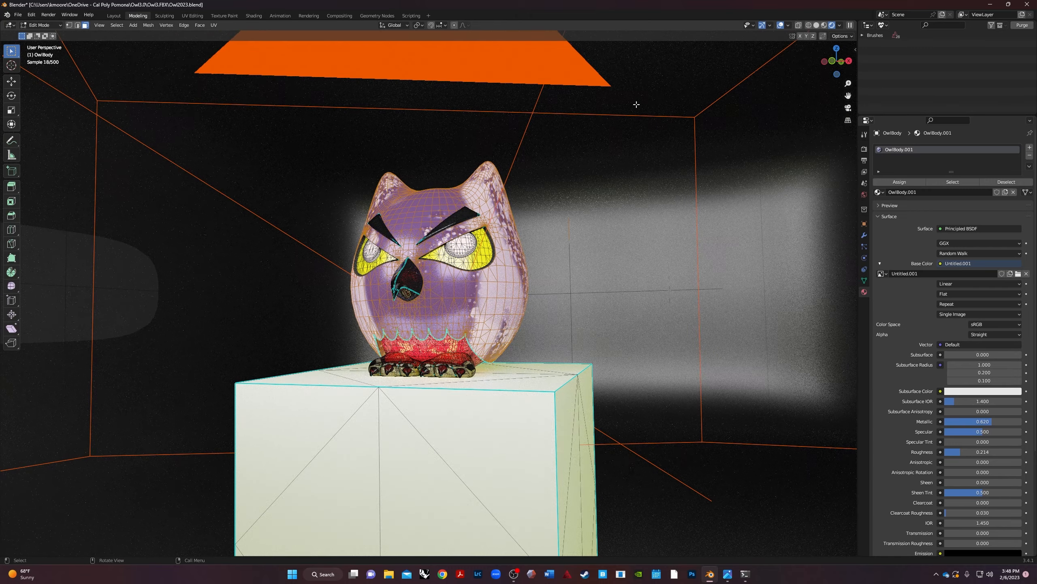
key("Tab")
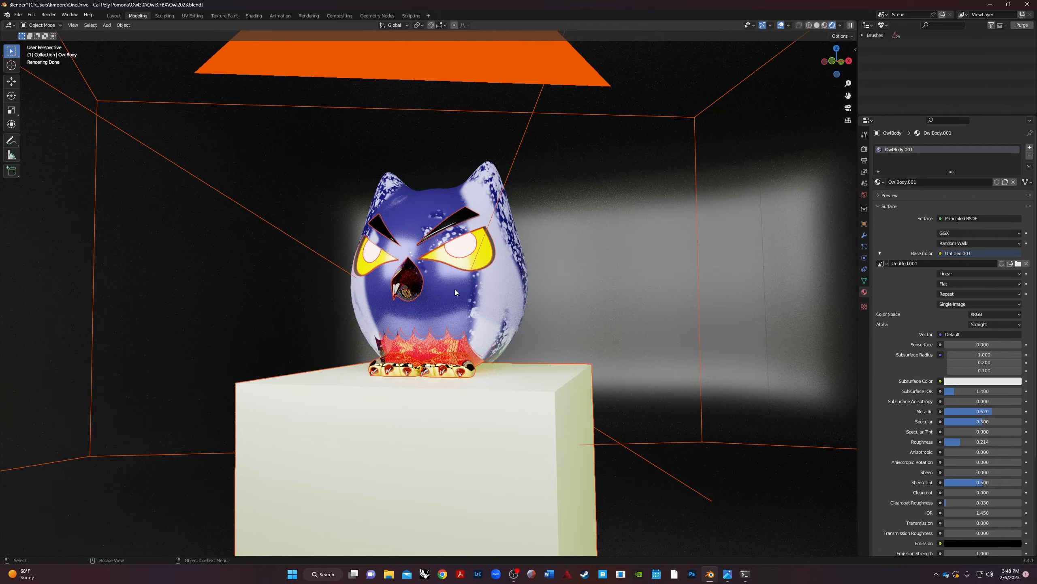
middle_click_drag(412, 312, 439, 346)
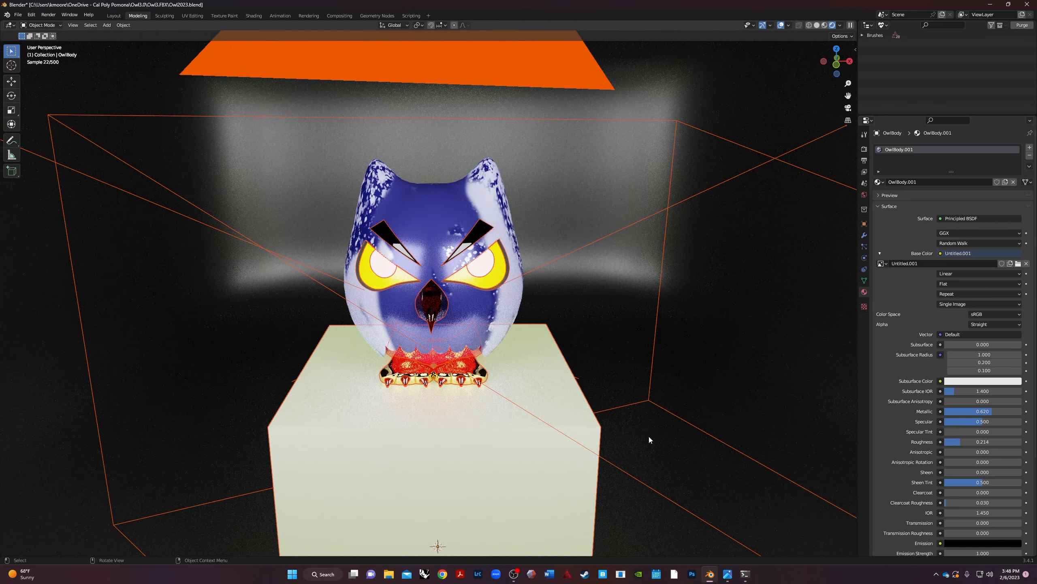
middle_click_drag(649, 435, 651, 374)
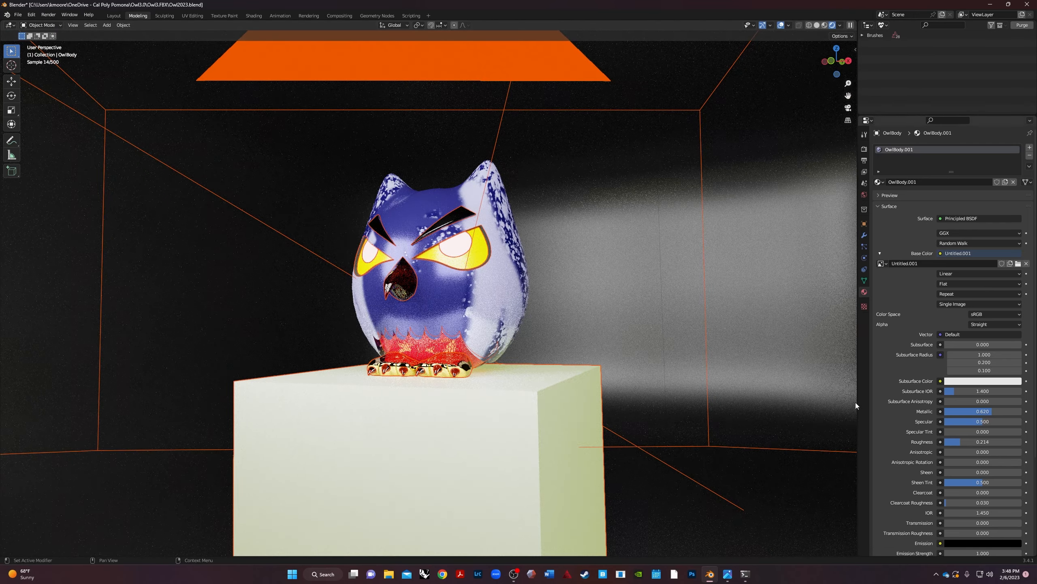
Look through the scene camera and frame the camera bounds so they fill the viewport
left_click(849, 108)
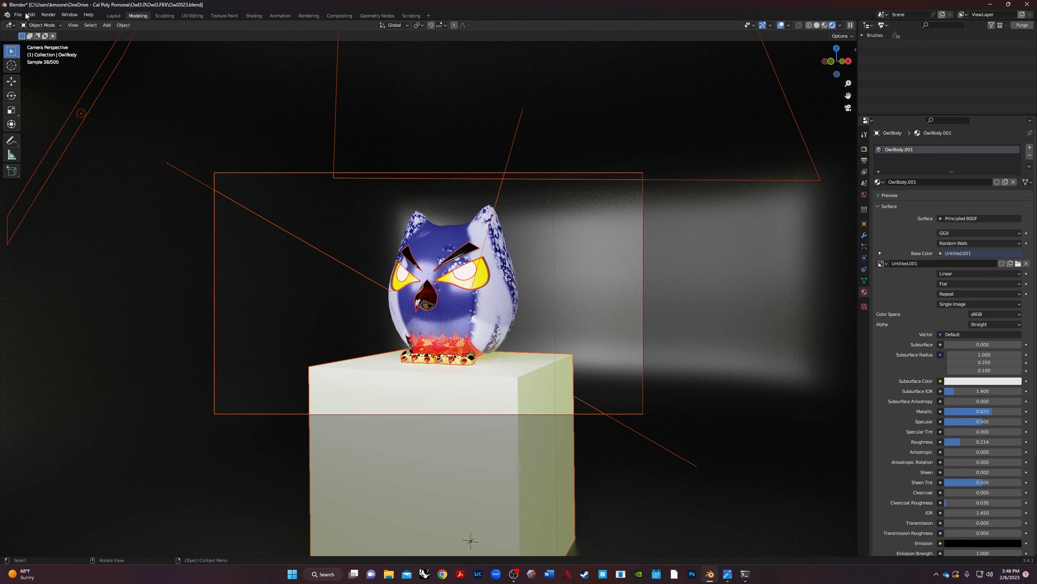
left_click(73, 25)
mouse_move(96, 114)
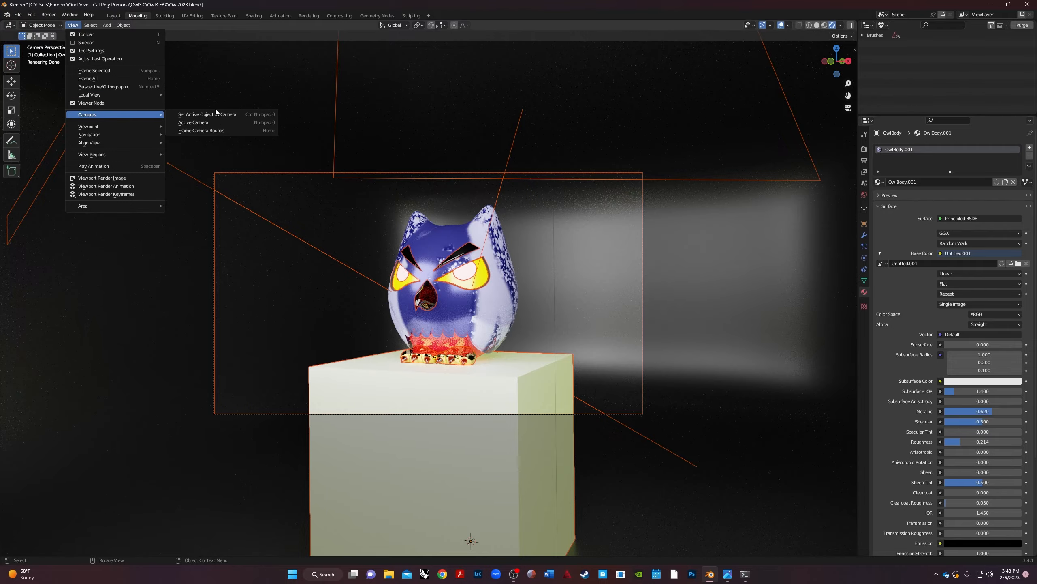
left_click(204, 130)
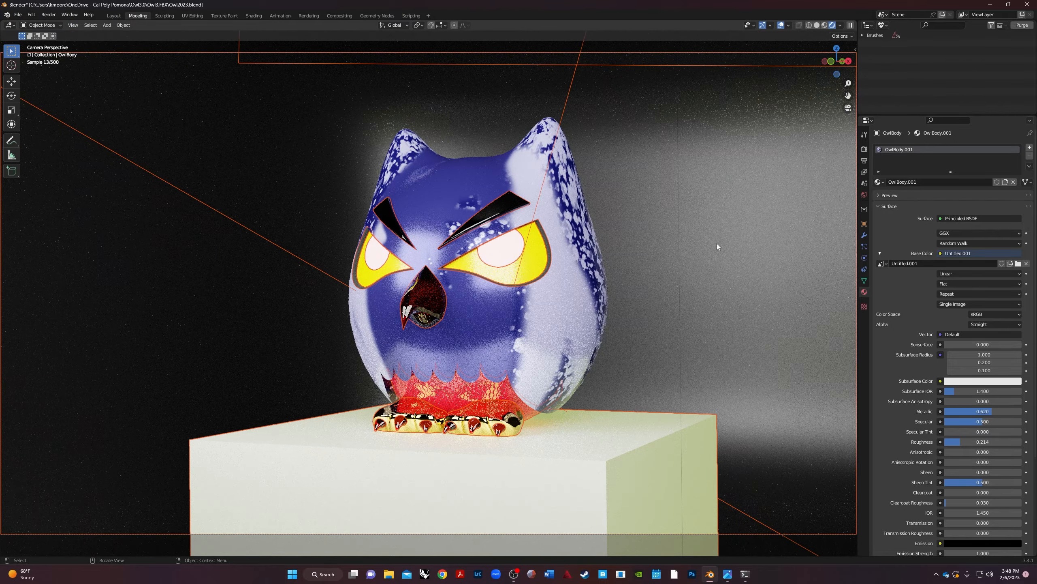
middle_click_drag(624, 226, 634, 222)
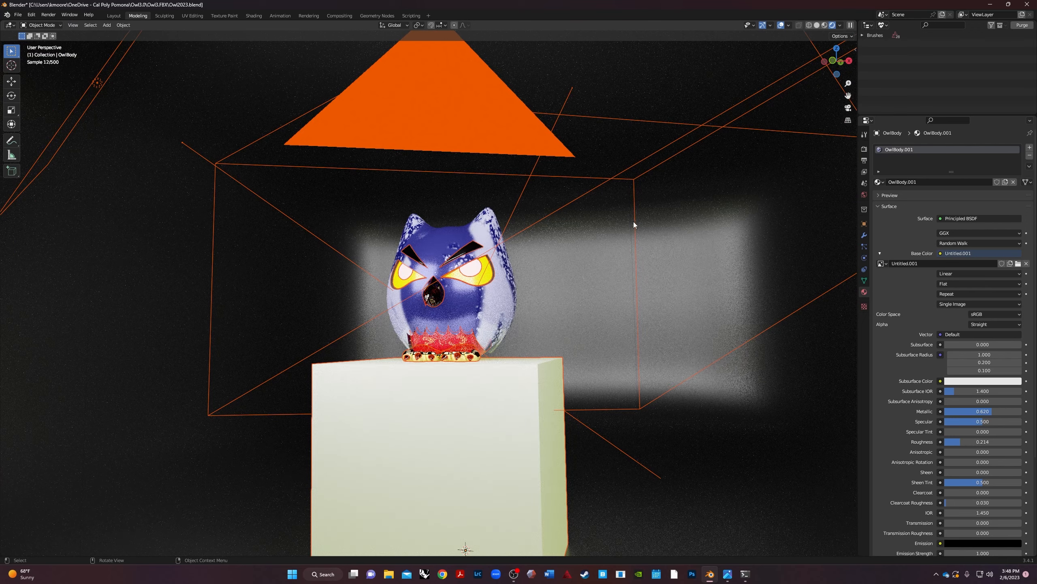
left_click(848, 107)
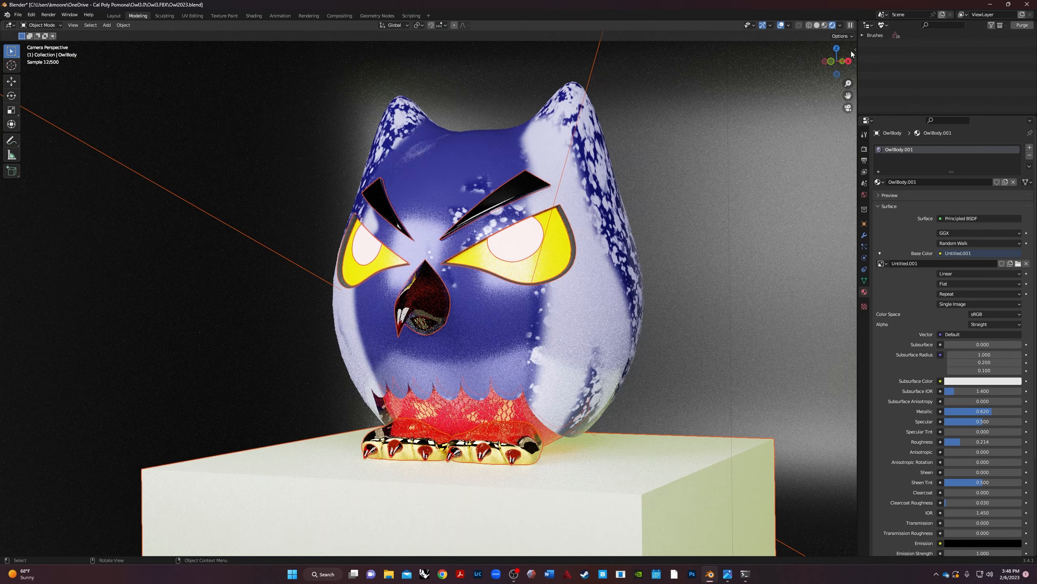
Lock the camera to the view and turn the camera slightly to a more frontal shot of the owl
left_click(856, 48)
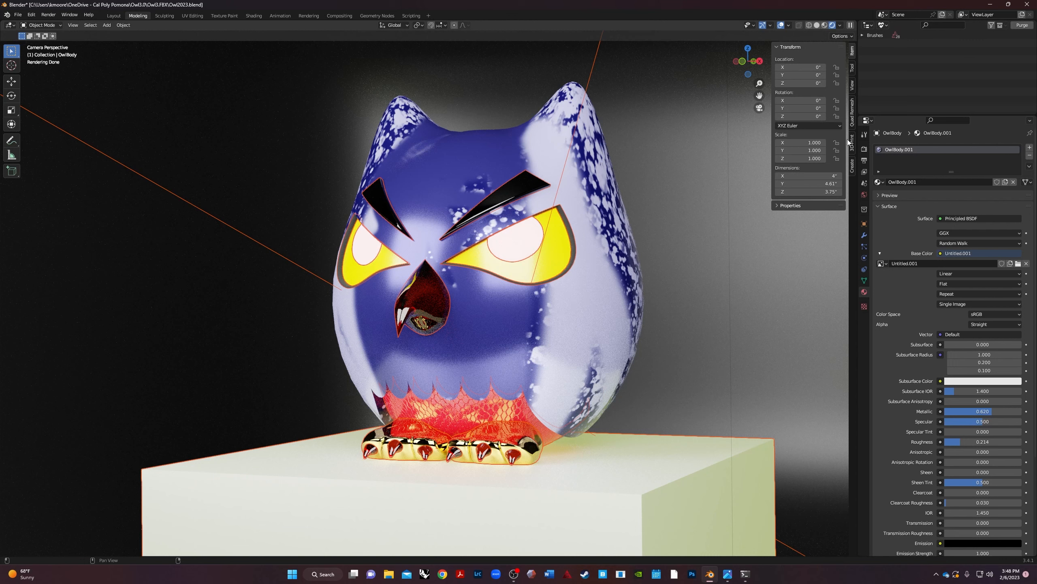
left_click(852, 87)
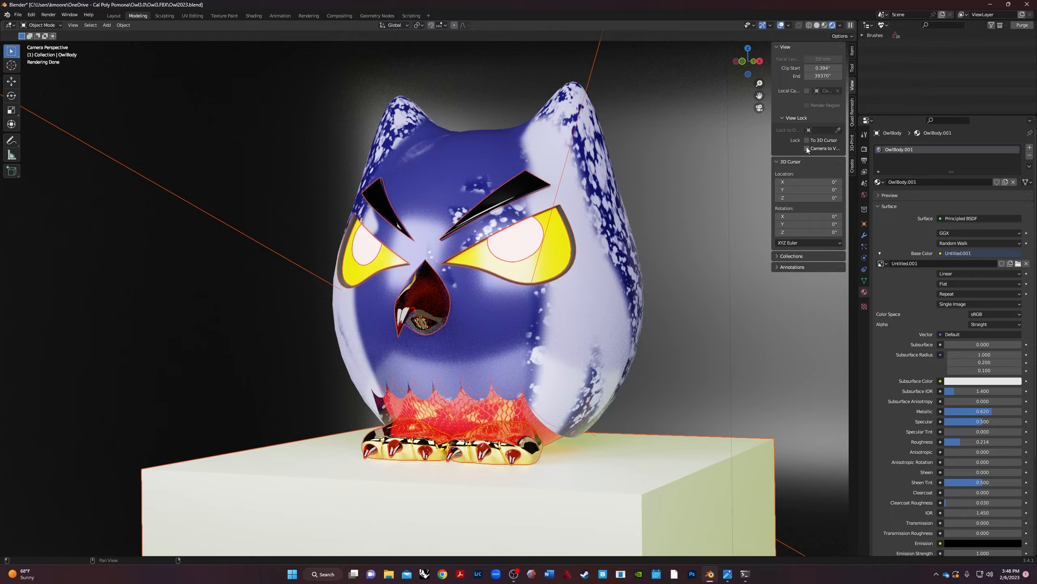
key("KP_0")
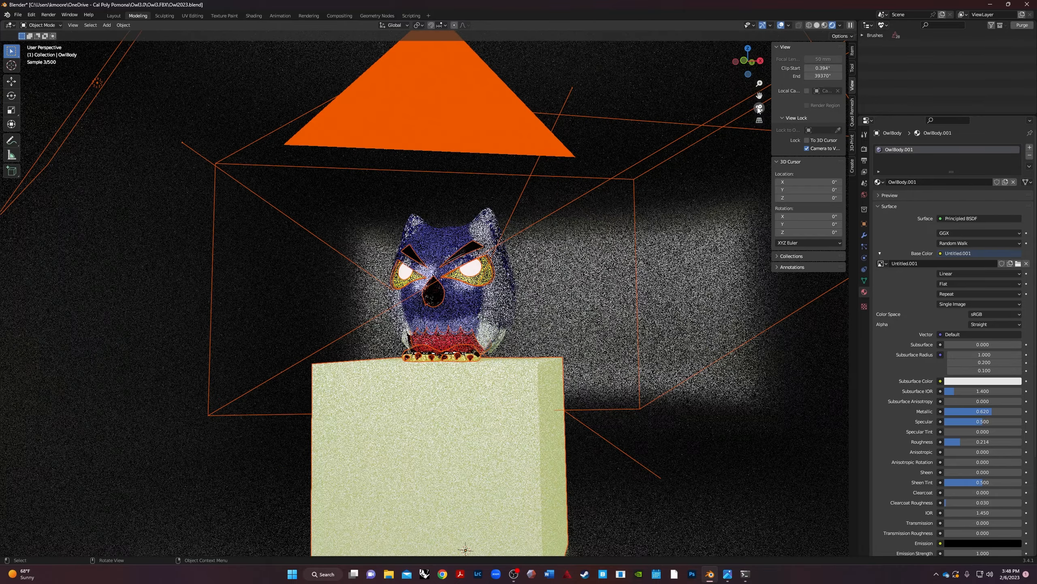
key("KP_0")
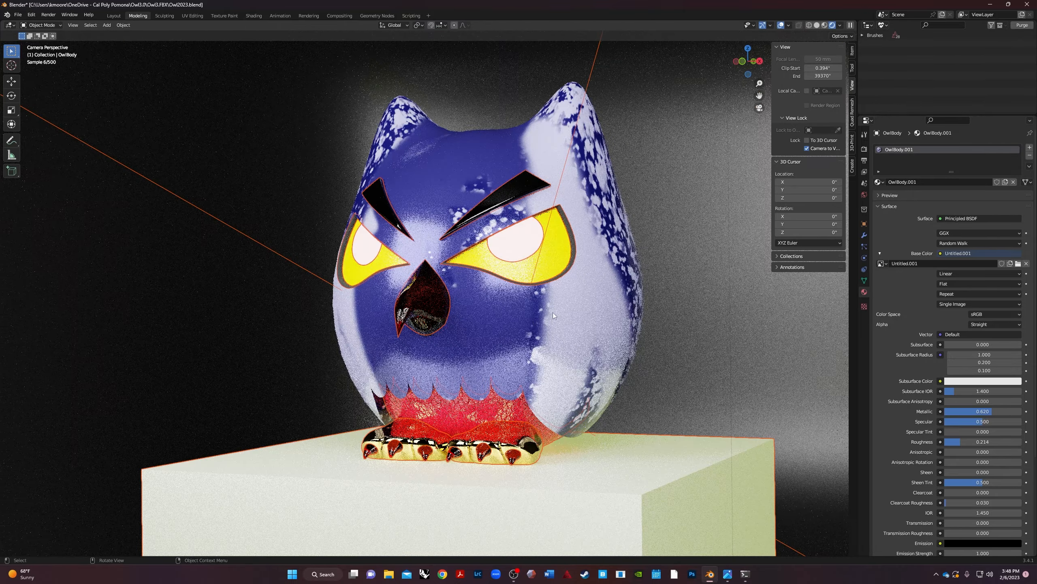
middle_click_drag(391, 335, 383, 401)
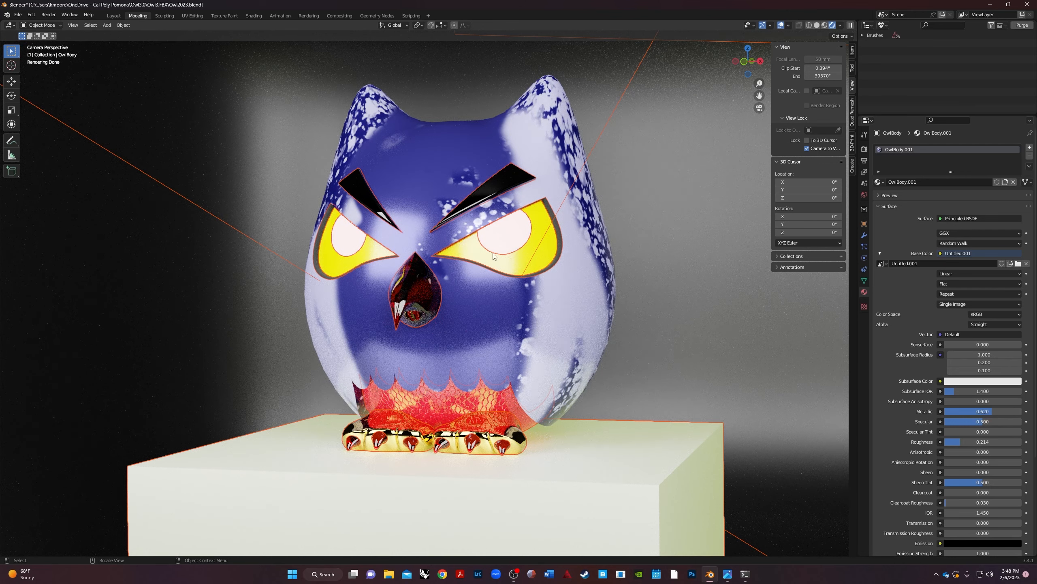
Select the scene camera from outside the camera view and look through it again
left_click(730, 40)
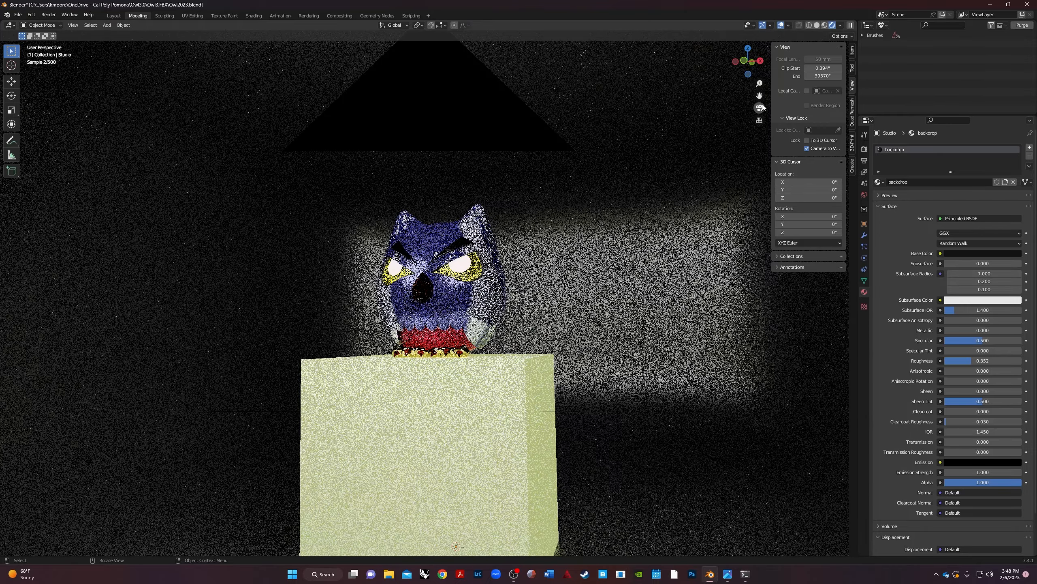
left_click(759, 107)
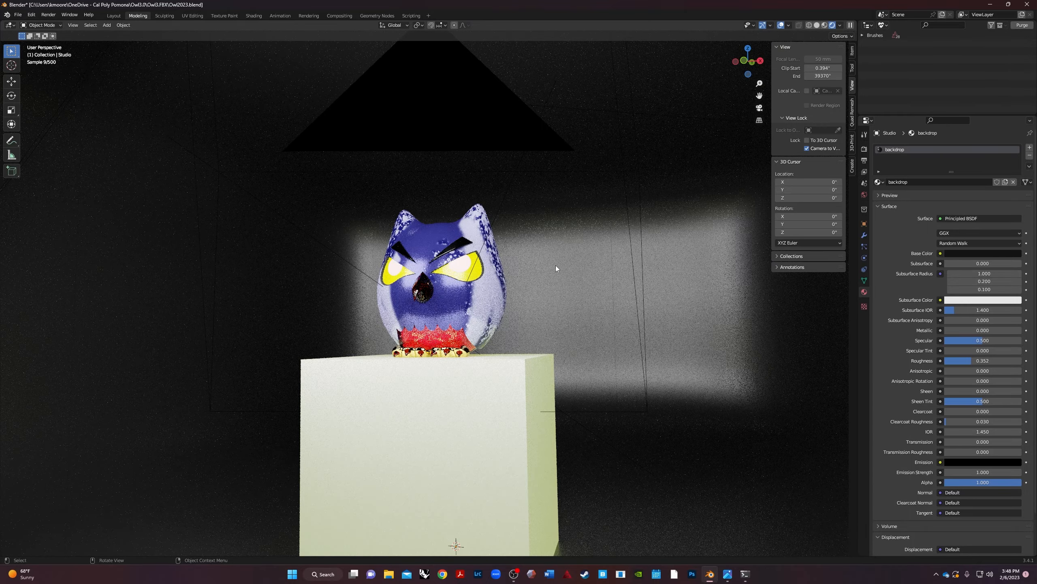
middle_click_drag(614, 264, 540, 221)
left_click(499, 239)
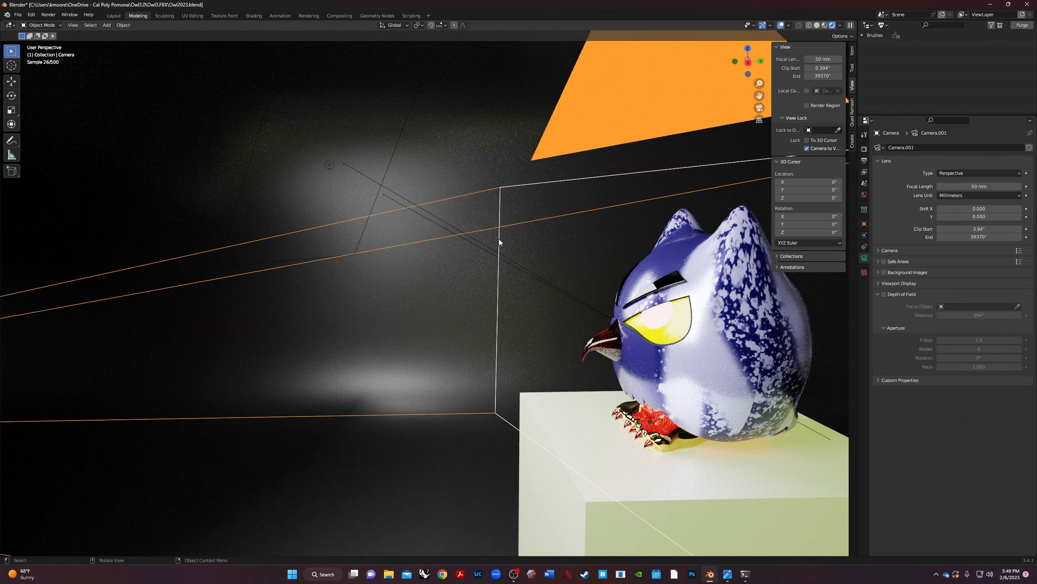
left_click(499, 239)
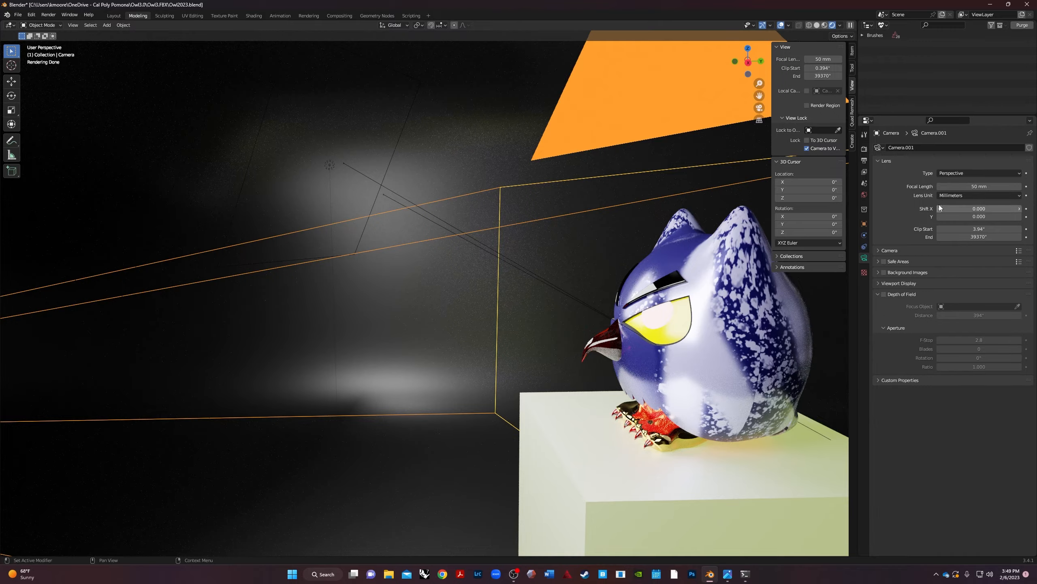
left_click(760, 107)
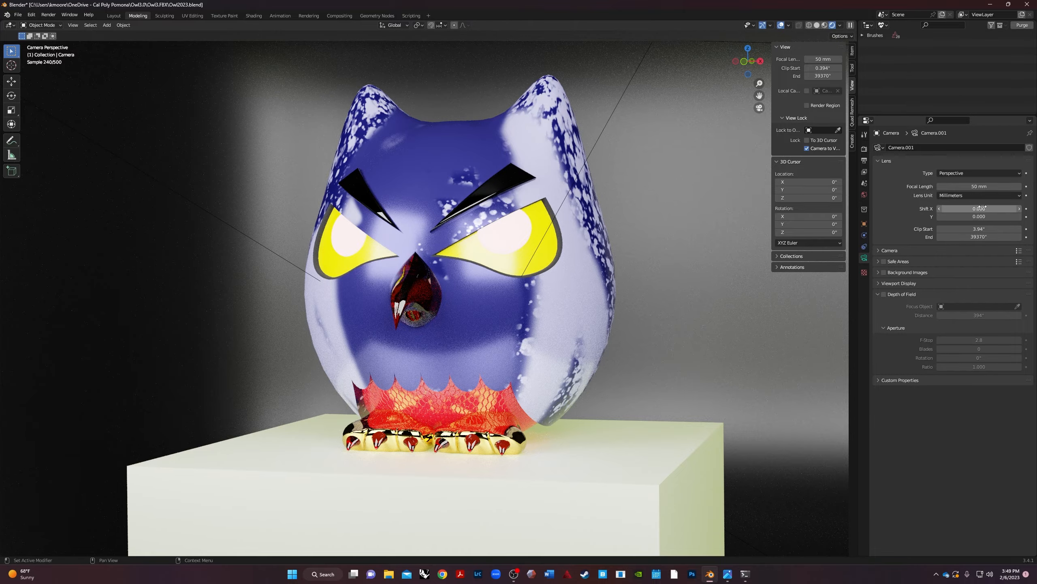
Try camera focal lengths of 22 mm and 53 mm, and set the focal length back to 50 mm
left_click_drag(979, 186, 956, 186)
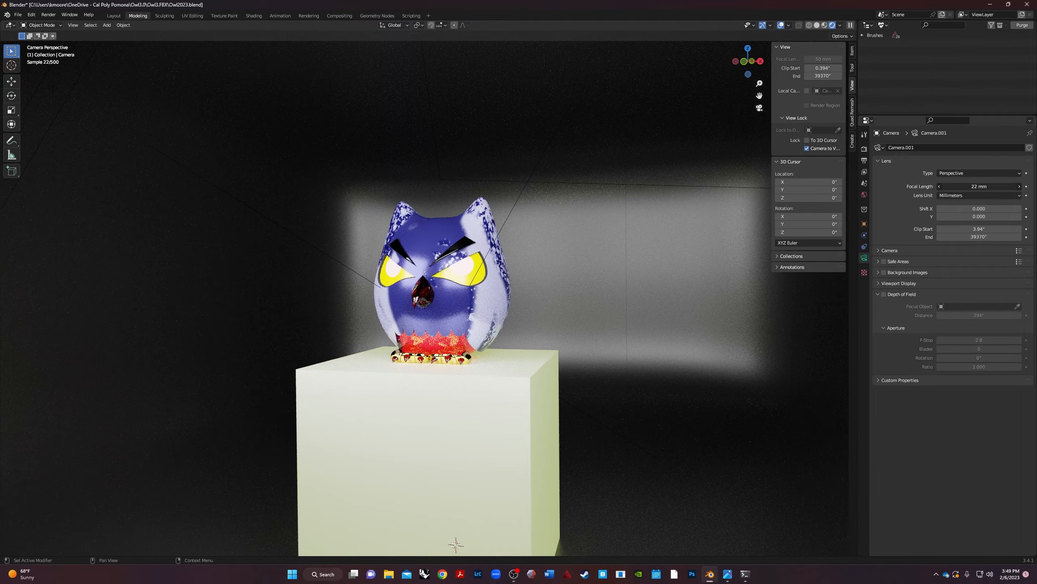
left_click_drag(957, 186, 981, 187)
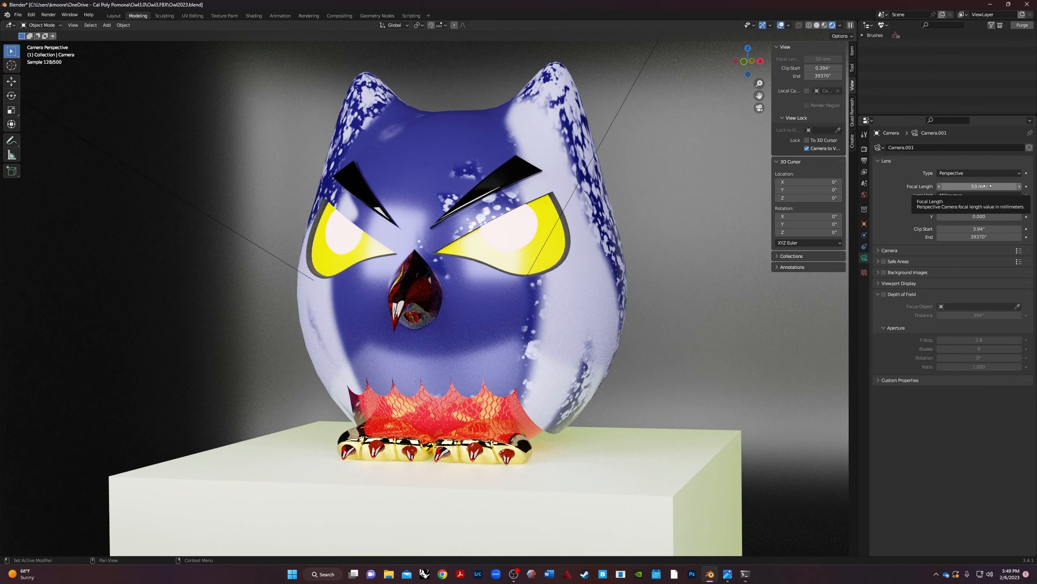
left_click(986, 186)
type("50")
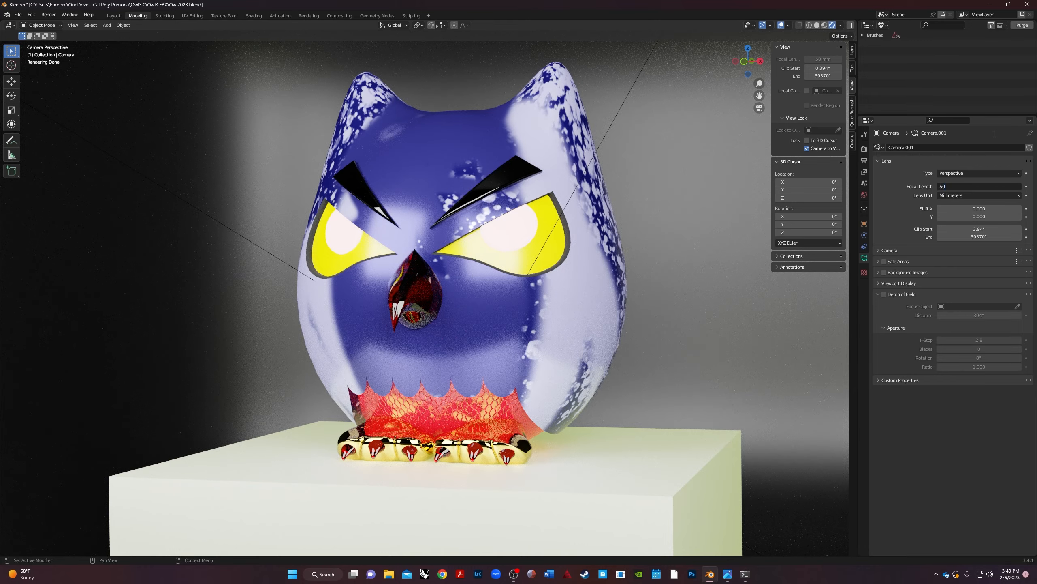
key("Tab")
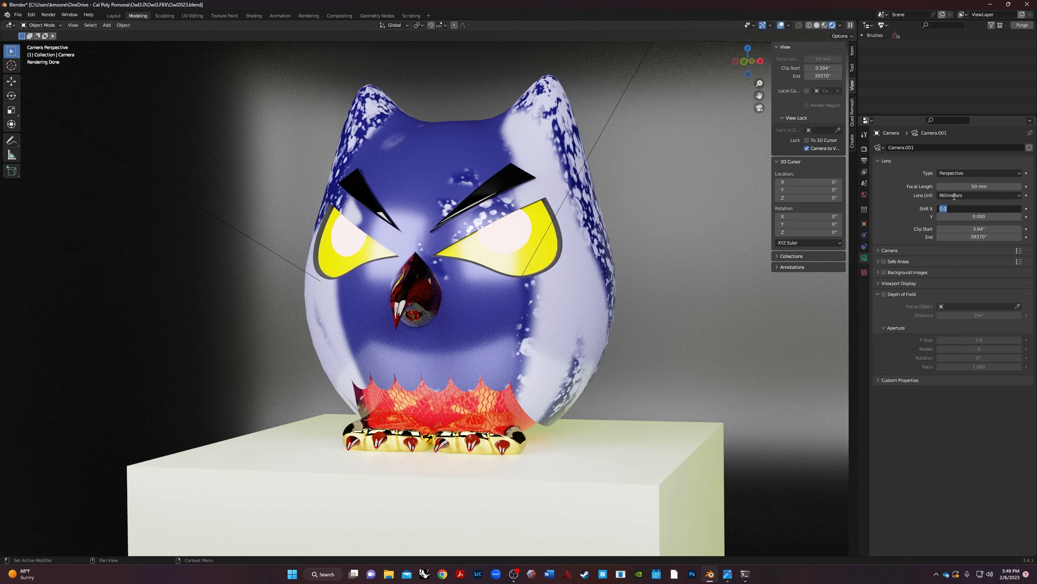
Enable the camera's depth of field and pick the owl's pupil OwlPupil_3 as the focus object
left_click(883, 294)
left_click(883, 294)
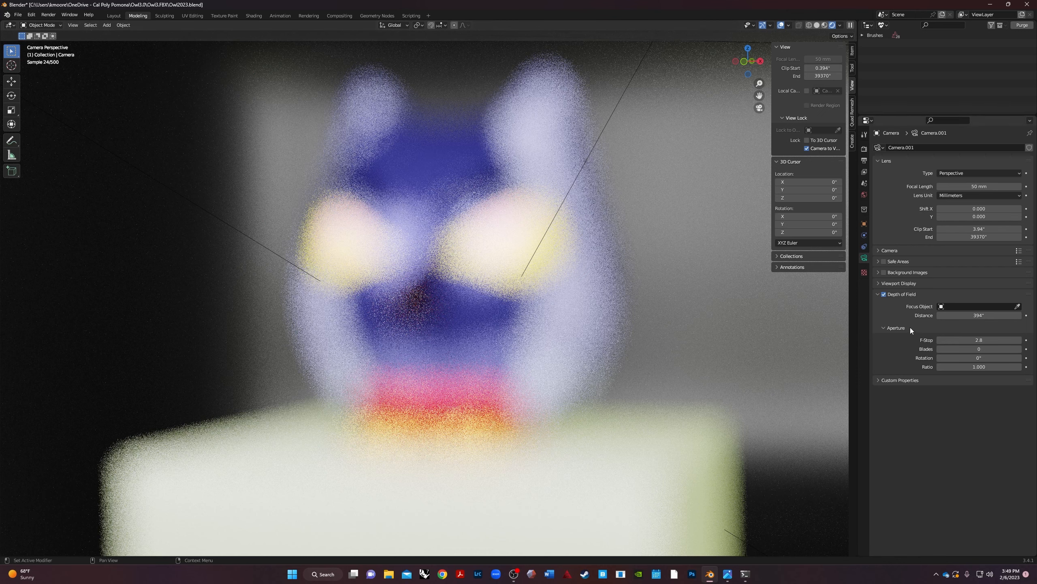
left_click(1016, 307)
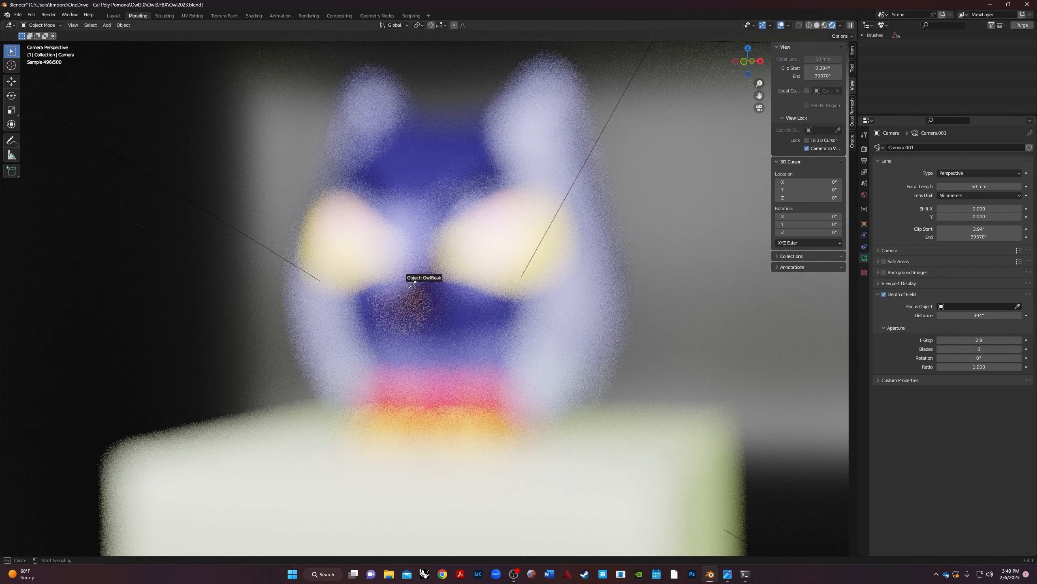
left_click(496, 245)
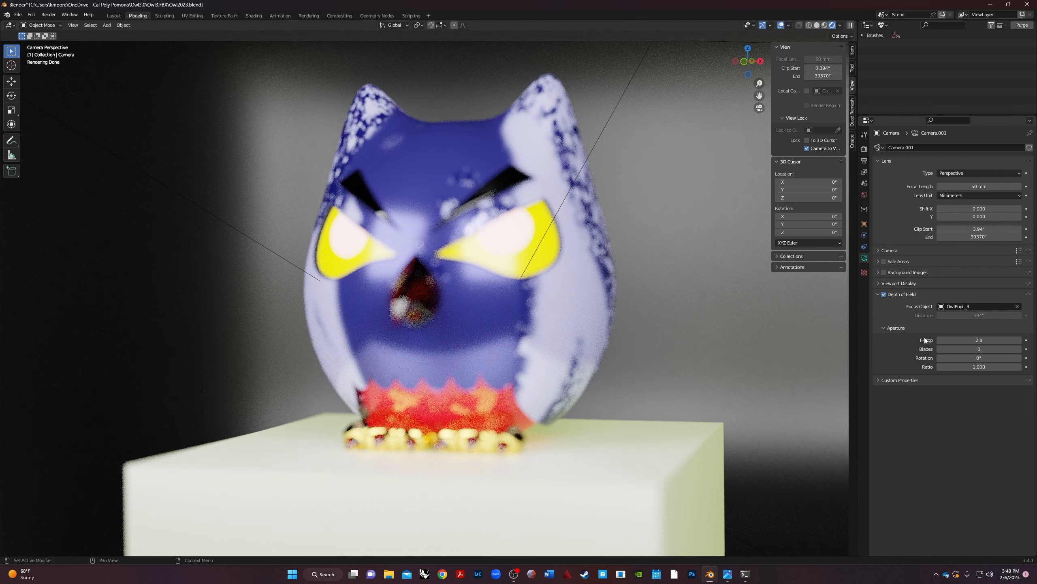
Raise the depth of field F-Stop to 27.2, clearing and re-picking OwlPupil_3 as the focus object along the way
left_click_drag(966, 340, 998, 340)
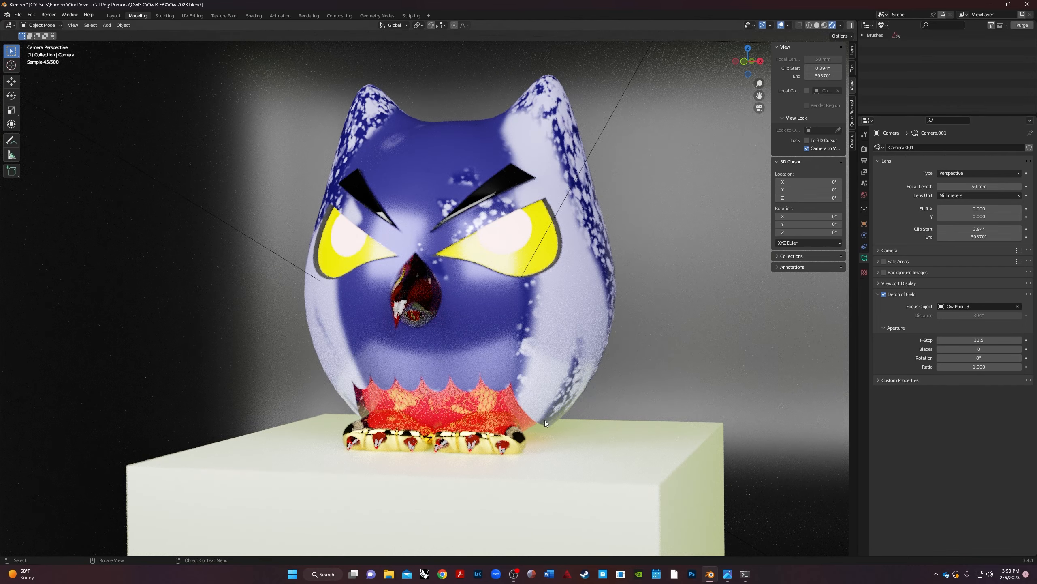
left_click_drag(980, 340, 988, 340)
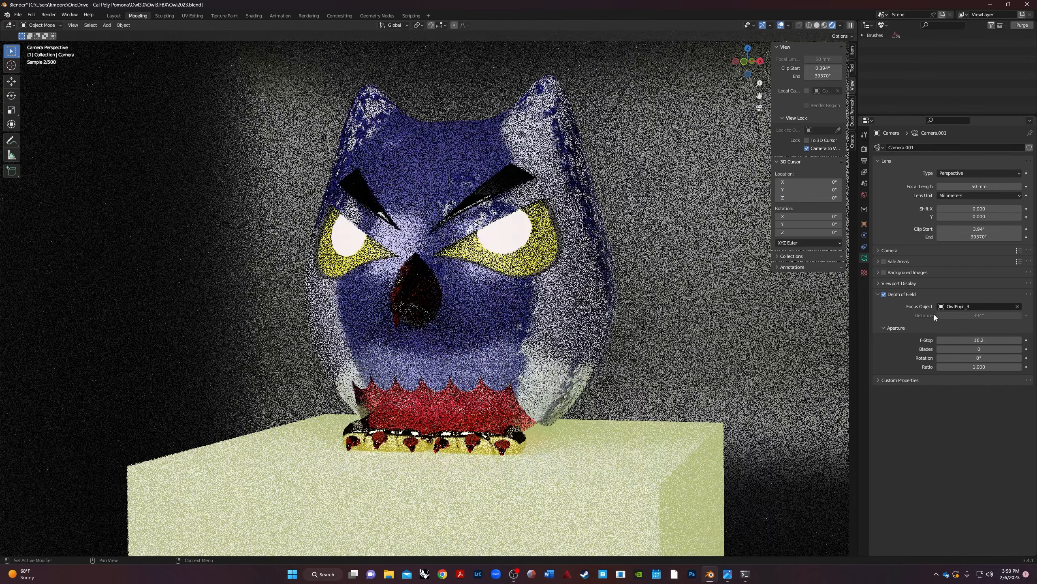
left_click(1017, 306)
left_click(1018, 305)
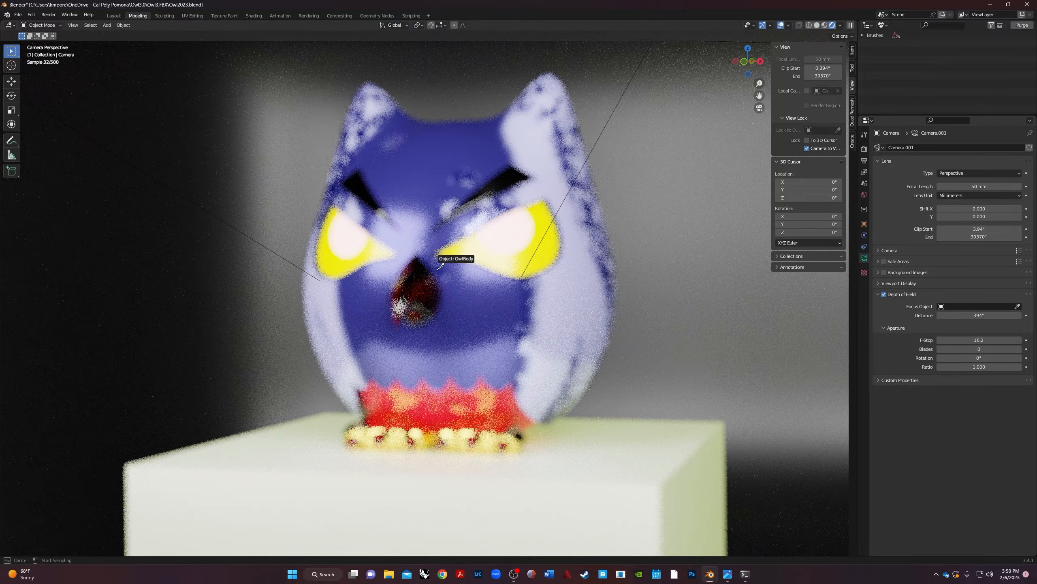
left_click(491, 235)
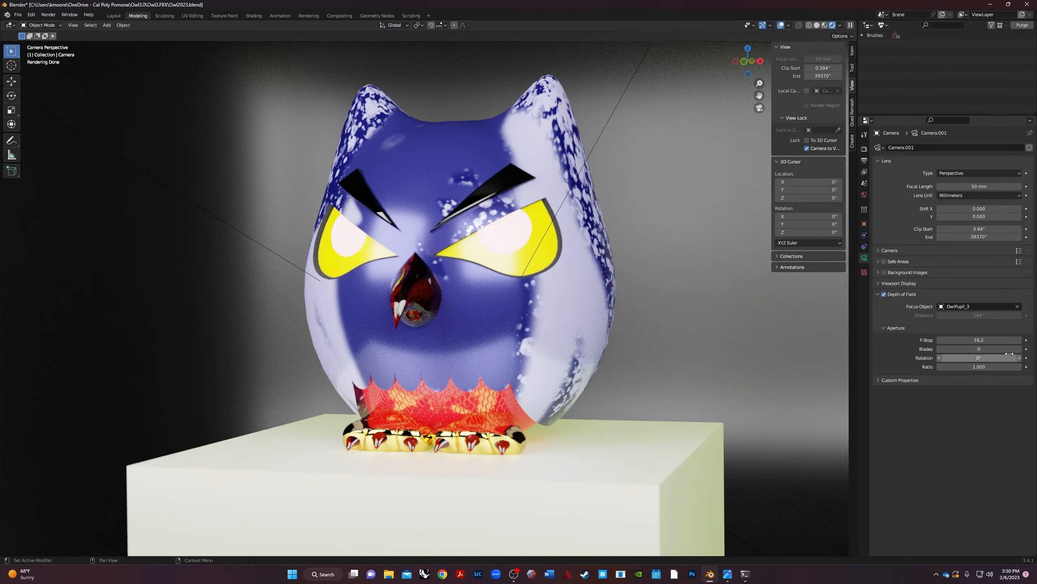
left_click_drag(997, 340, 1033, 340)
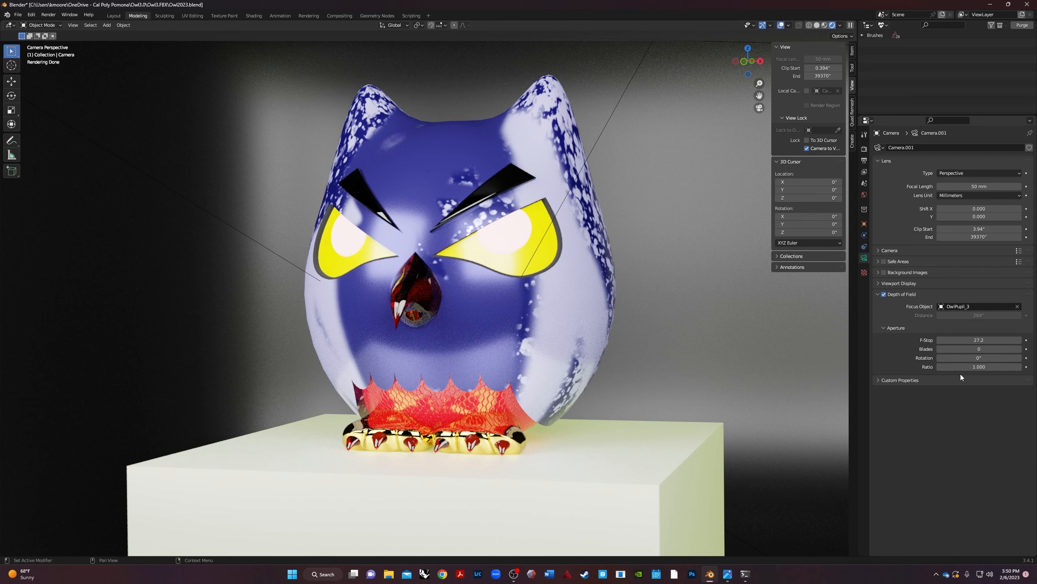
left_click(882, 249)
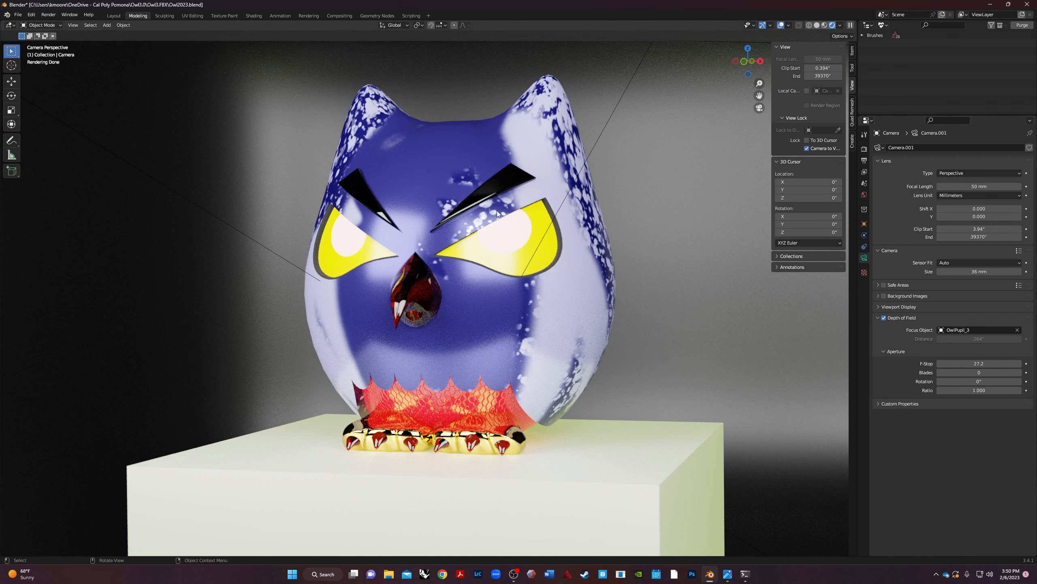
Darken the GlowEyes material's emission colour on the OwlPupil_3 pupil to a deep red and adjust its emission strength
left_click(502, 234)
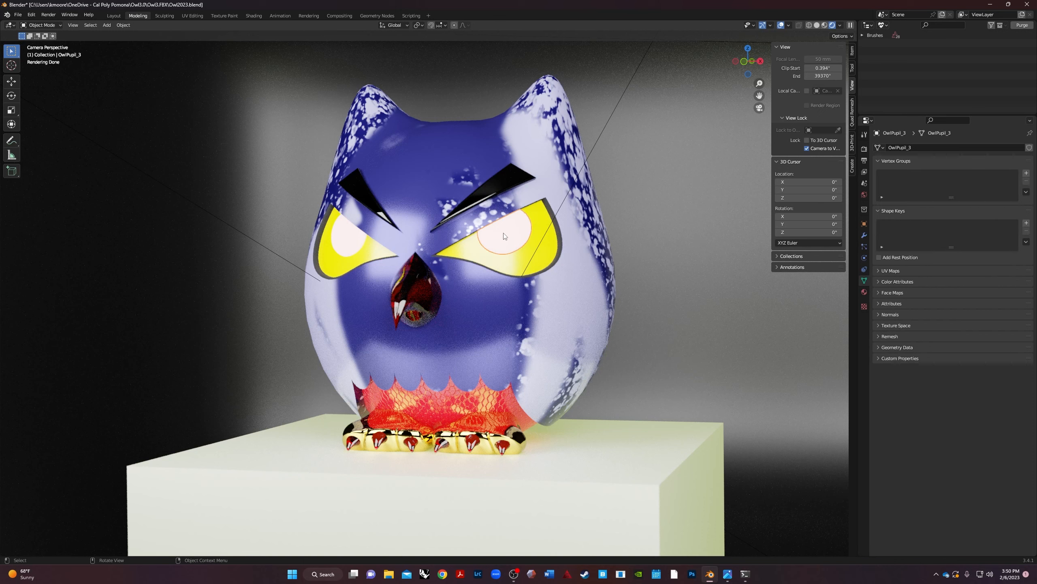
left_click(865, 292)
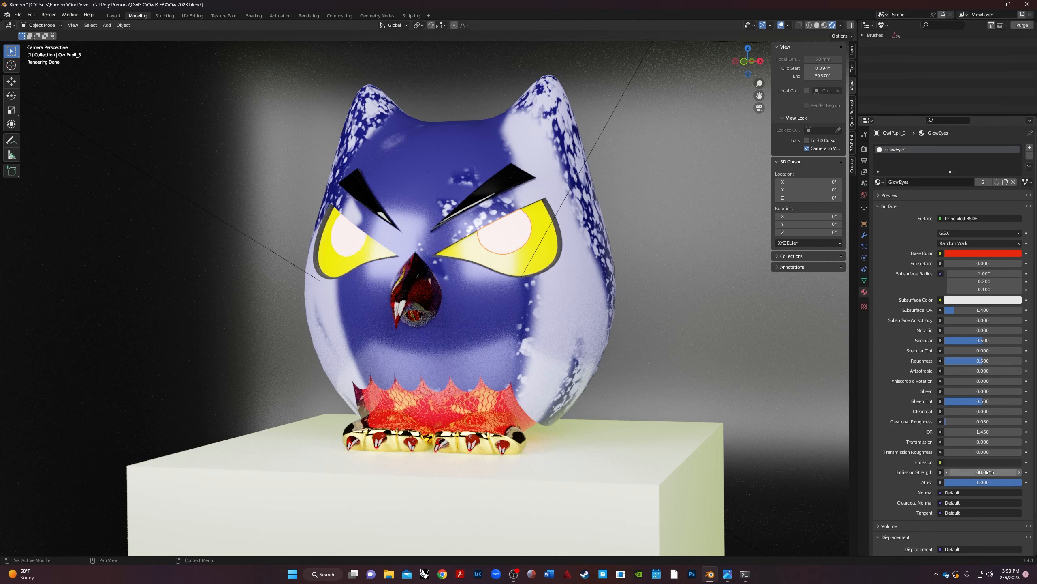
scroll(958, 457, "down", 3)
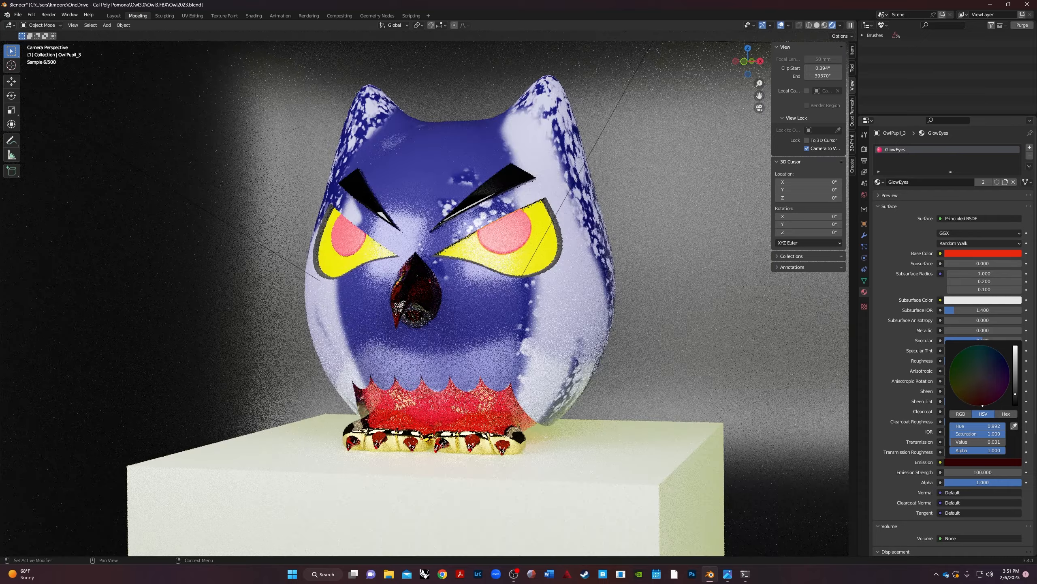
left_click_drag(1015, 393, 1014, 389)
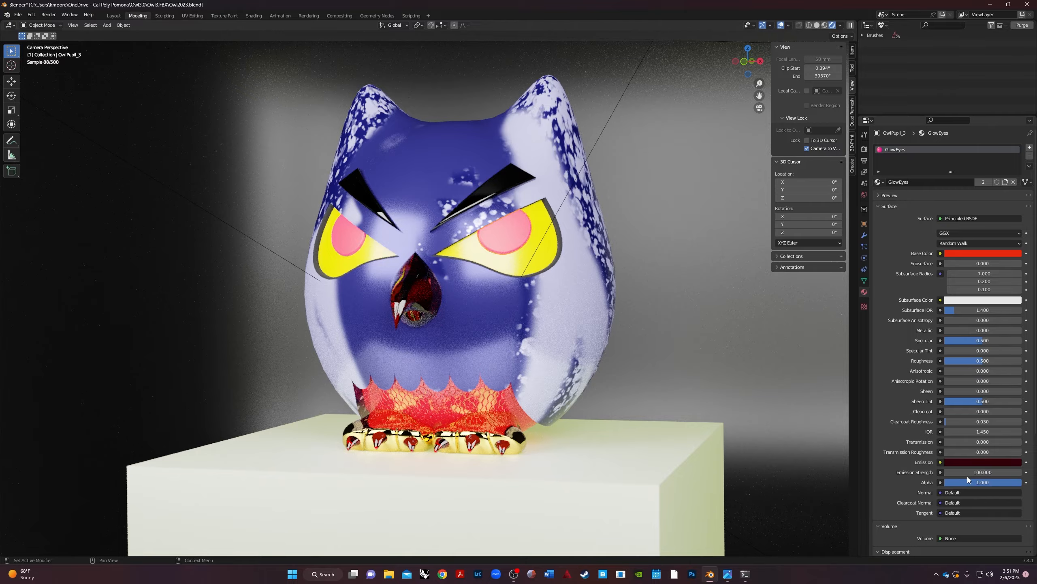
left_click_drag(969, 474, 986, 474)
Lower the roughness of the owl body's OwlBody.001 material to 0.161
left_click(571, 157)
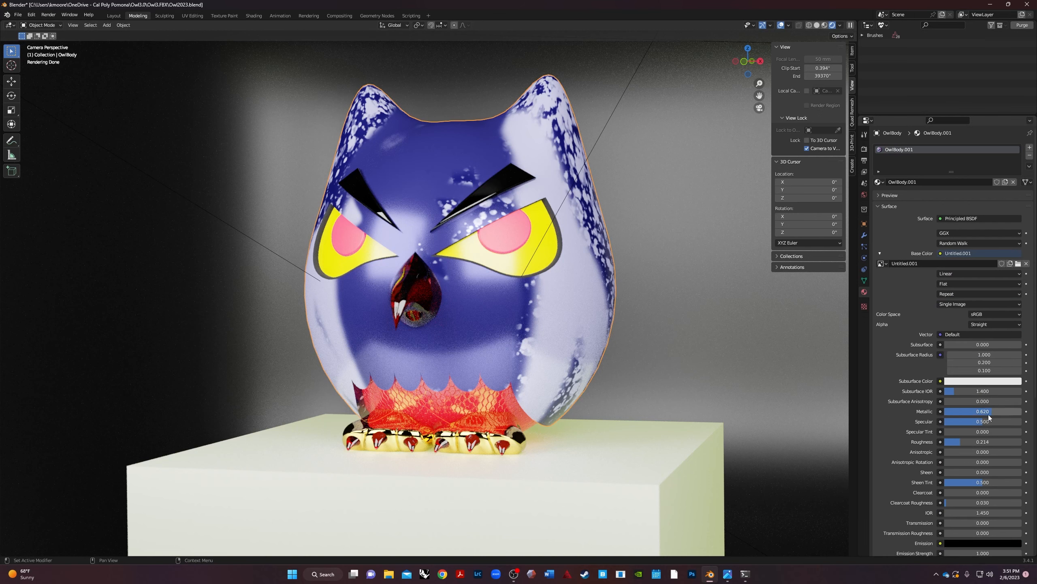
left_click_drag(959, 441, 955, 440)
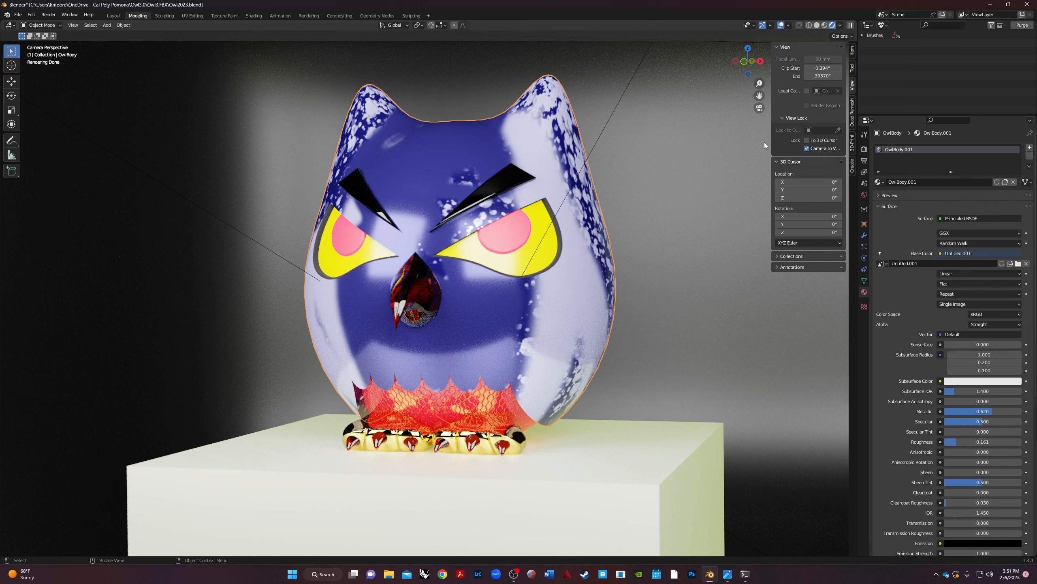
Set the render output resolution to 3000 by 2000 px
left_click(865, 149)
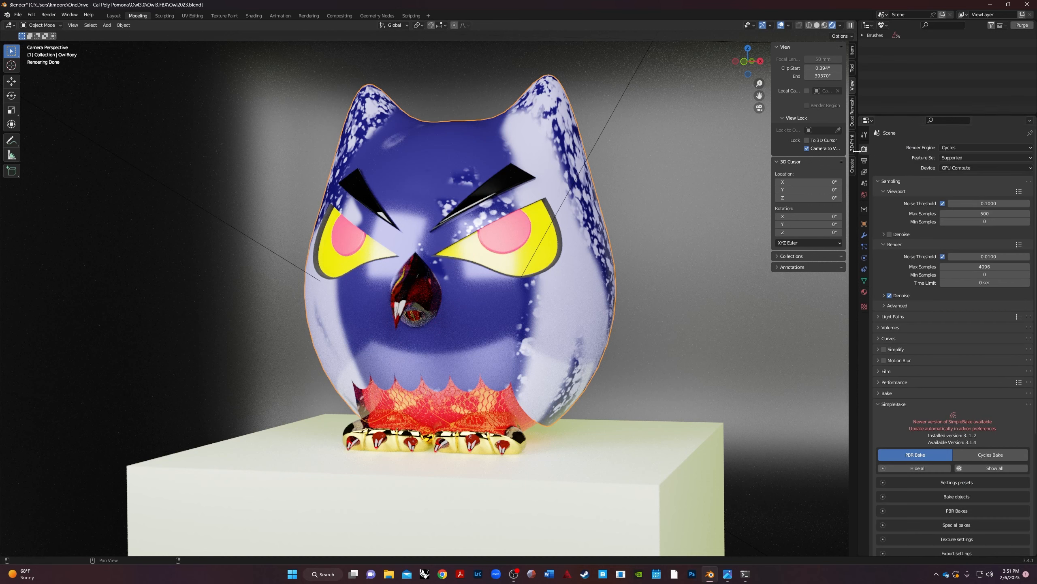
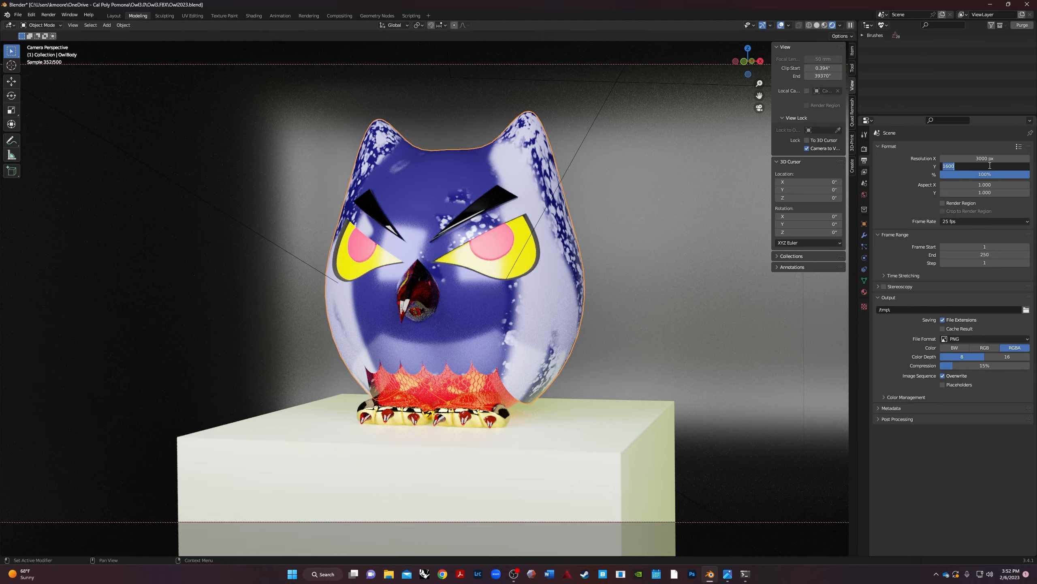
type("2000")
key("Tab")
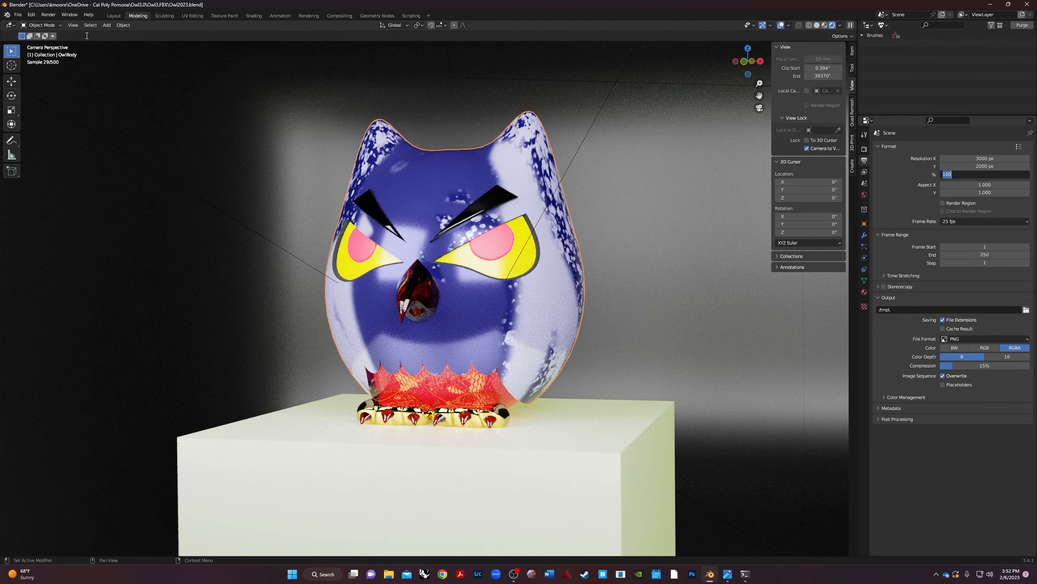
Frame the camera bounds in the viewport and adjust the camera's distance so the owl fills more of the frame
left_click(73, 25)
mouse_move(127, 118)
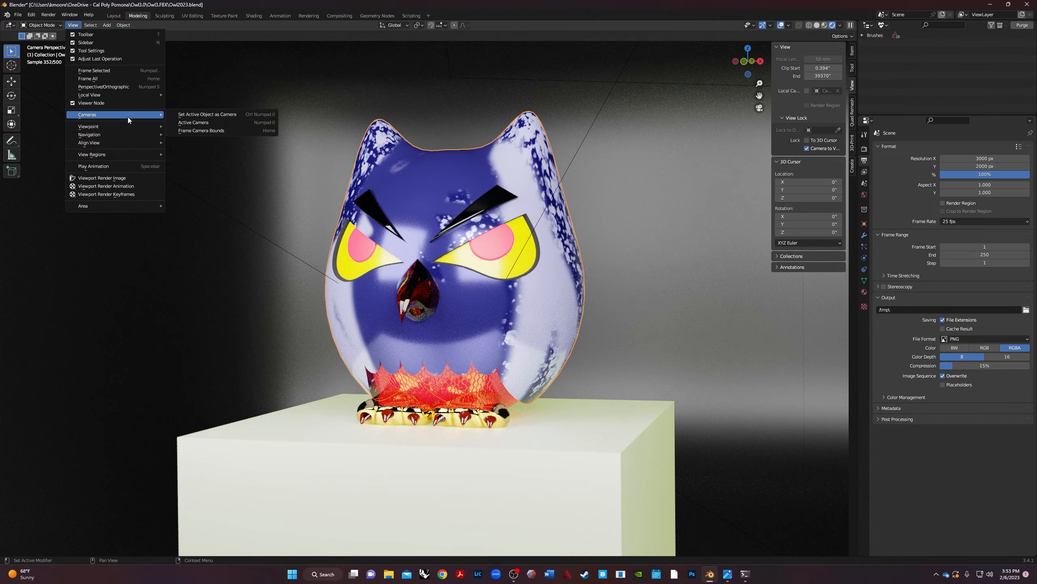
left_click(212, 130)
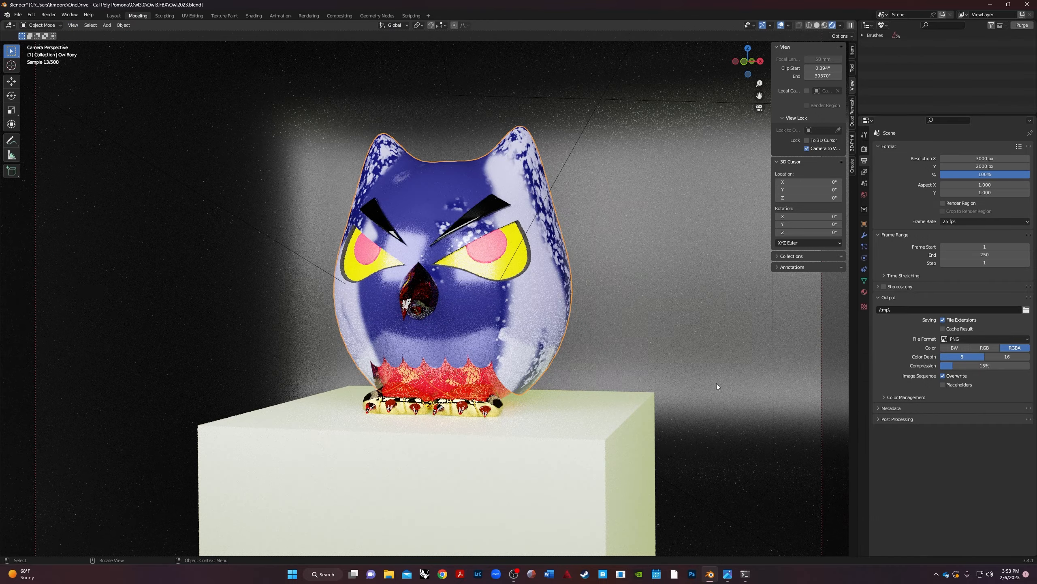
scroll(469, 326, "up", 2)
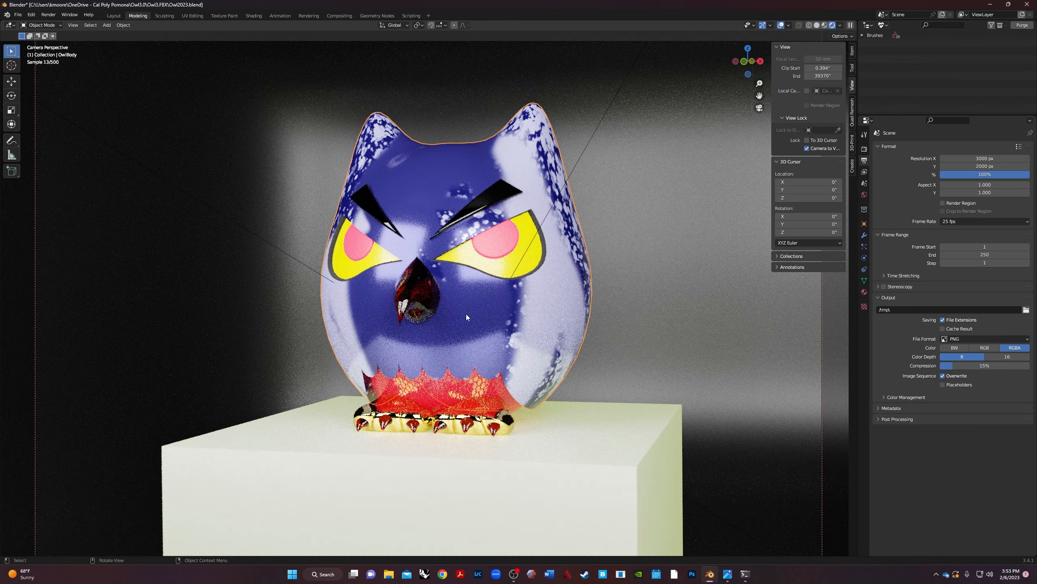
scroll(467, 319, "up", 2)
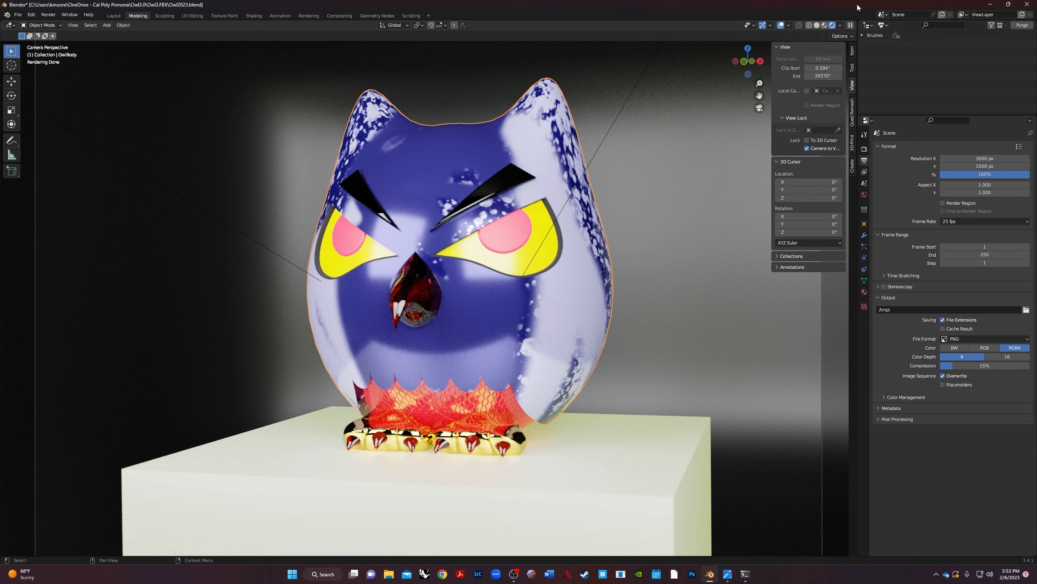
Switch the outliner to the View Layer display mode and select the Area.001 light
left_click(883, 25)
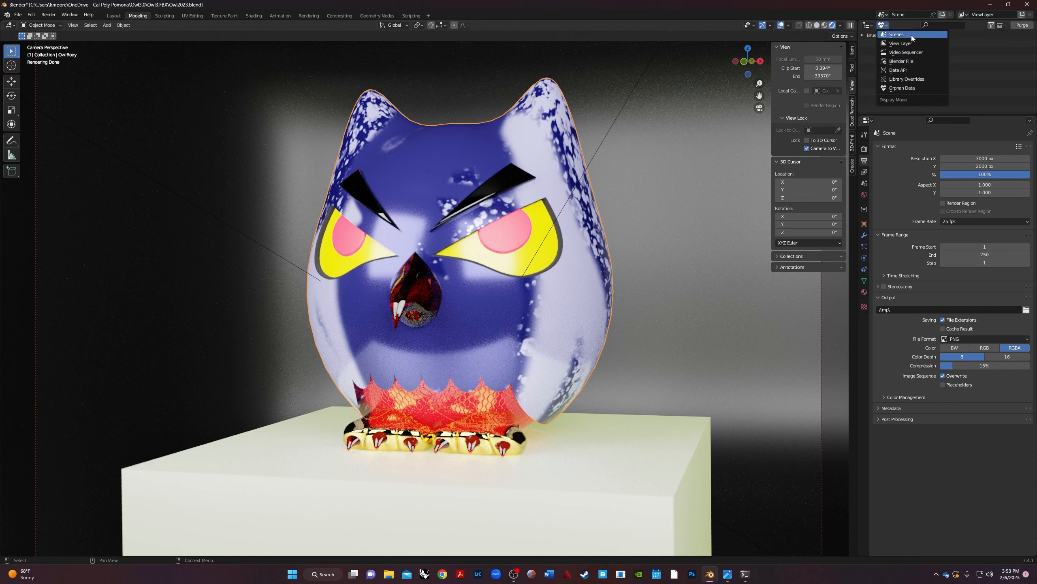
left_click(894, 35)
left_click(883, 25)
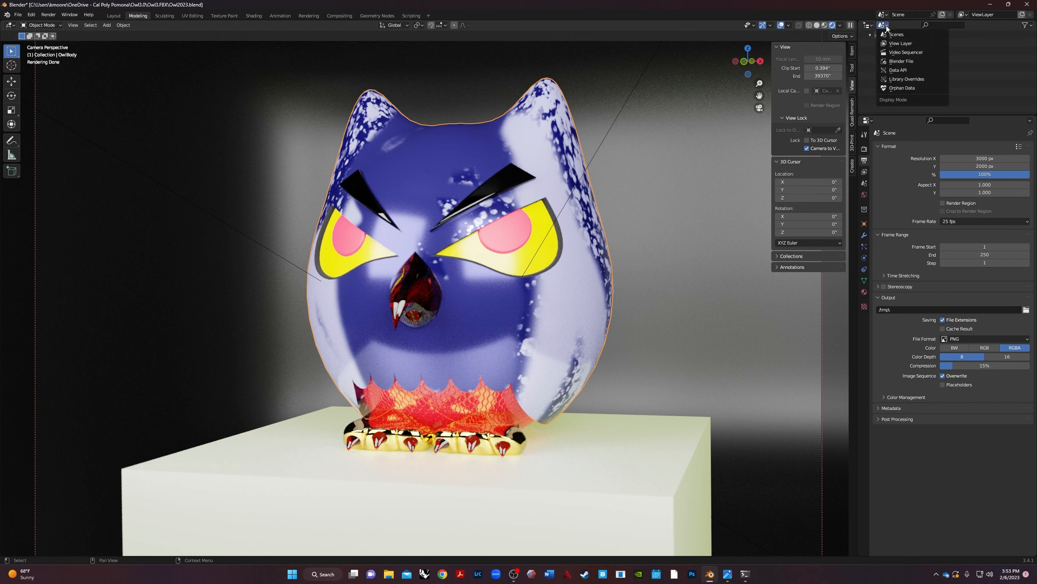
left_click(899, 44)
left_click(924, 60)
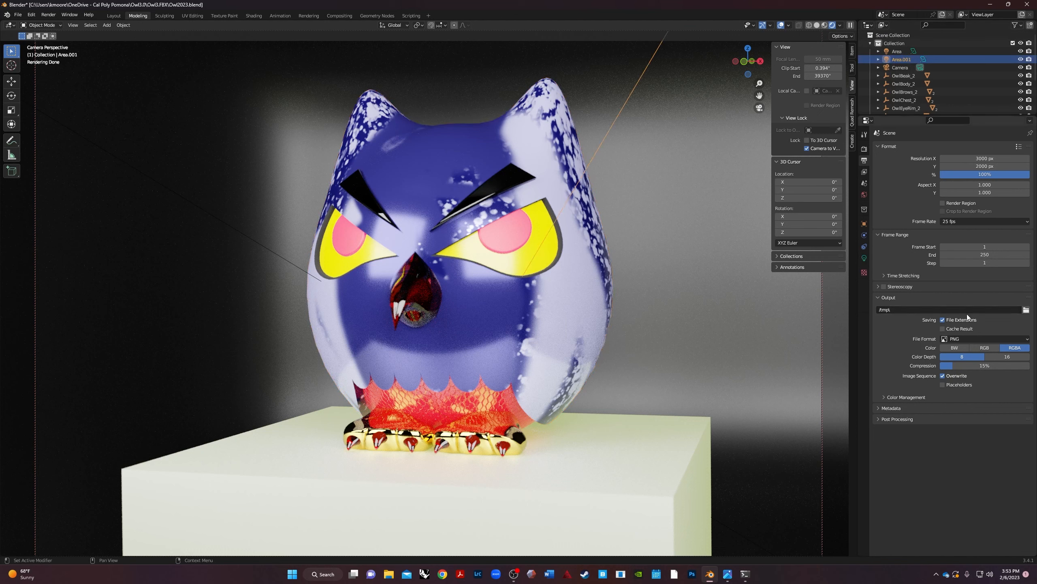
Set the Area.001 light's maximum bounces to 800
left_click(878, 59)
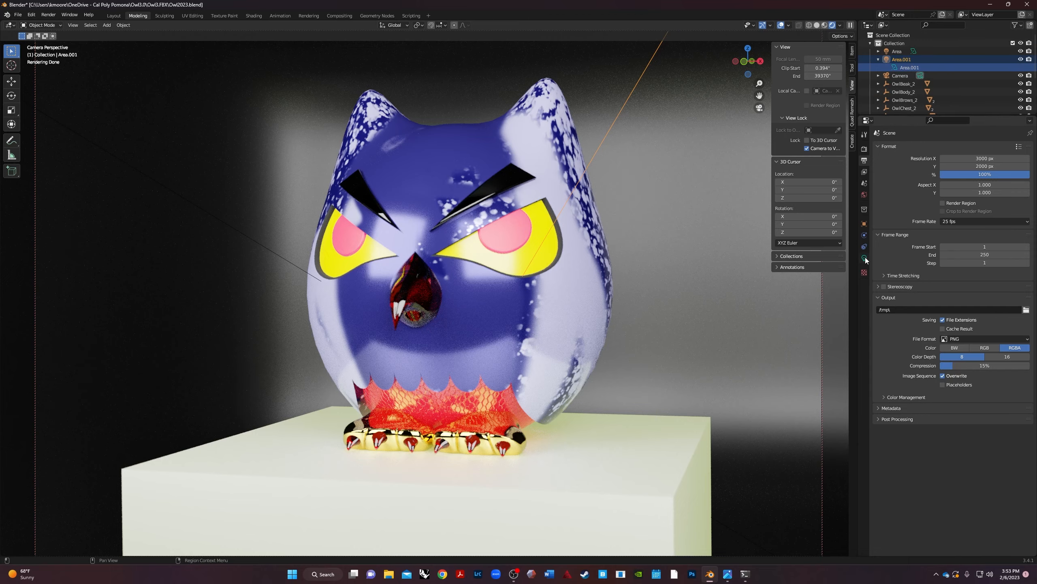
left_click(864, 257)
left_click(981, 233)
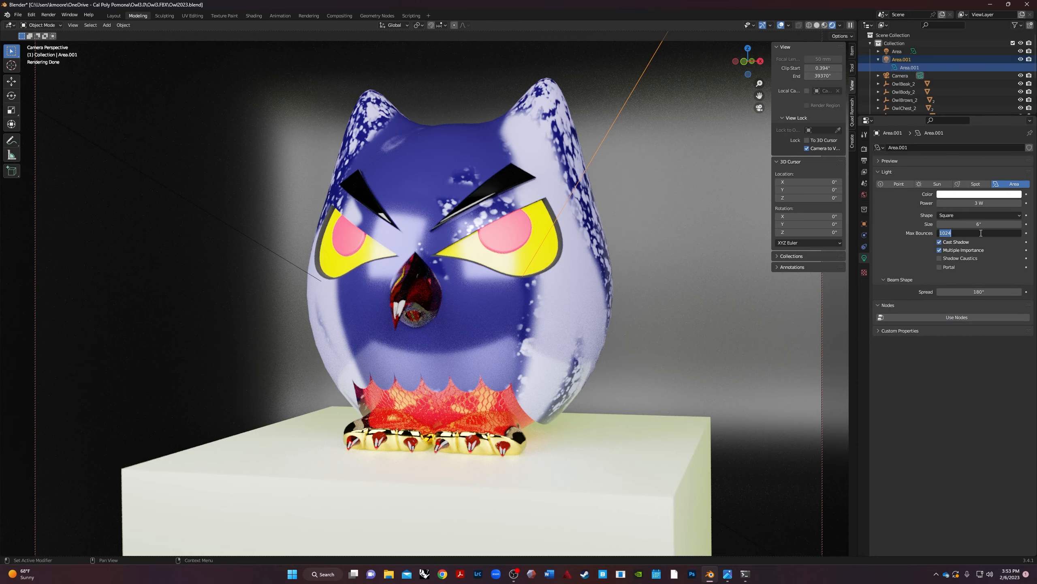
type("800")
key("Tab")
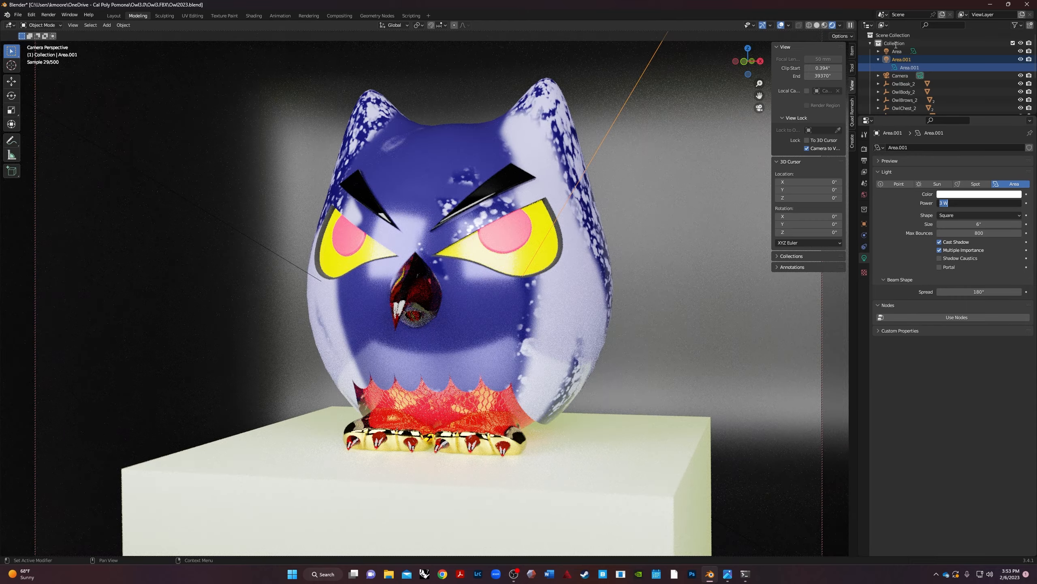
Select the other area light, Area, and set its maximum bounces to 800
left_click(879, 51)
left_click(879, 51)
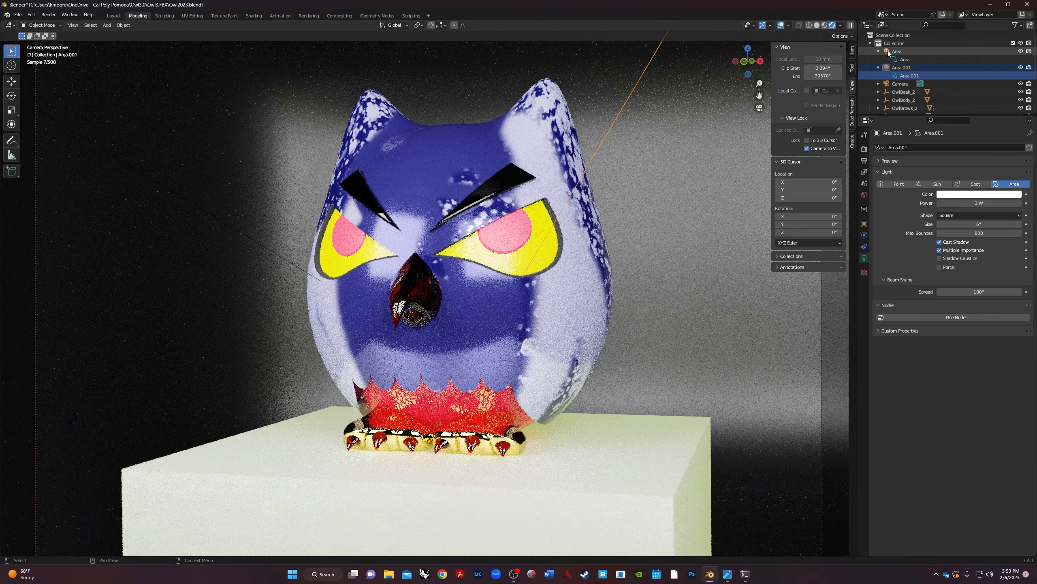
left_click(908, 61)
left_click(1010, 233)
type("800")
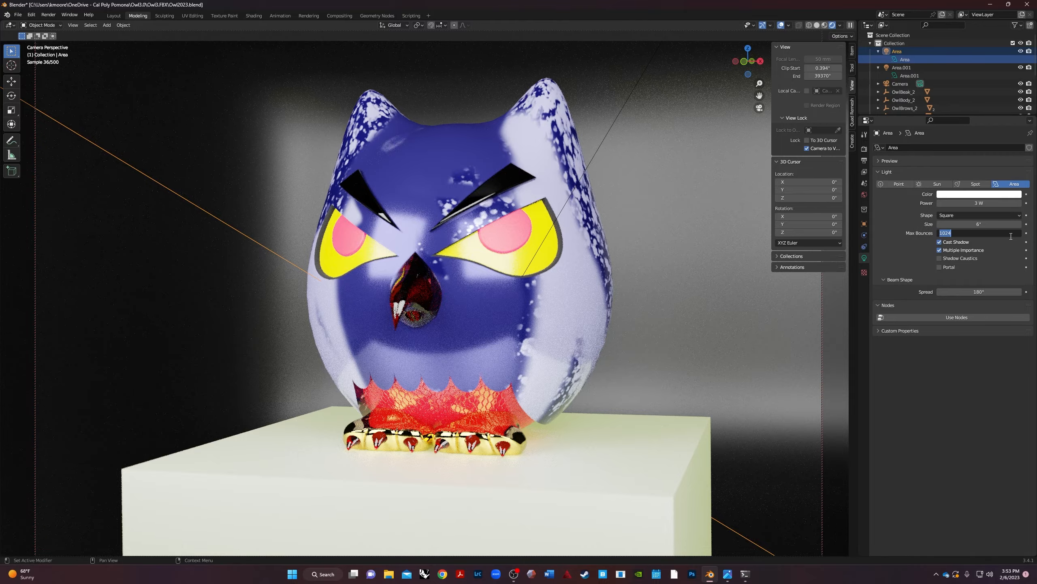
key("Tab")
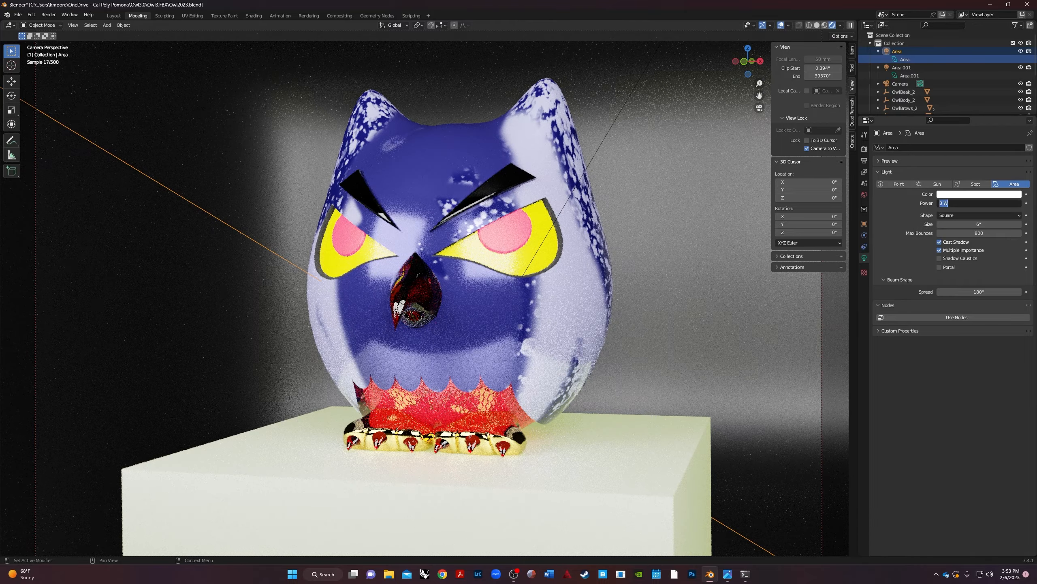
Turn off shadow casting for the Area light and set its maximum bounces to 5
left_click(997, 242)
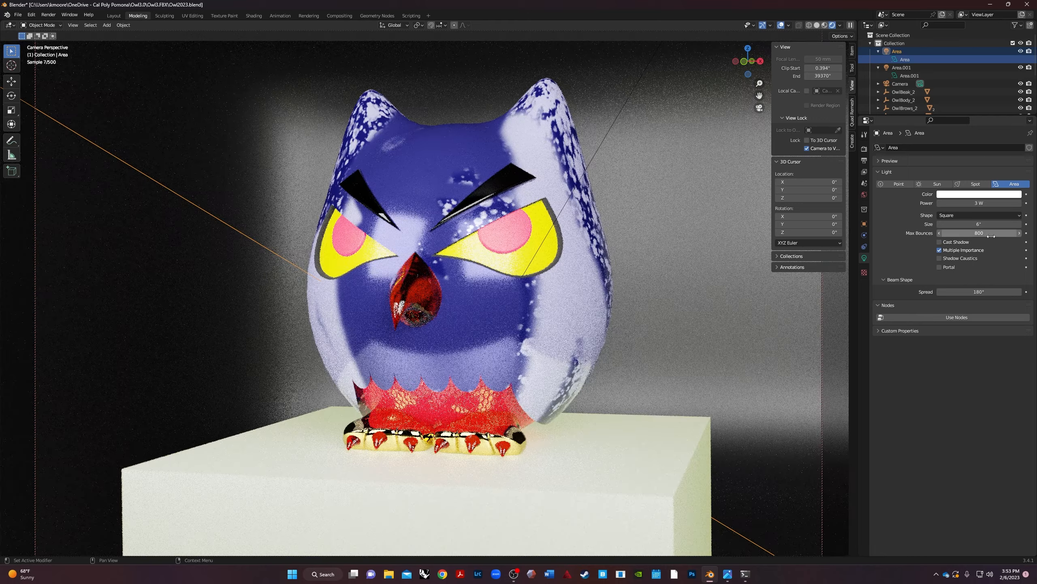
left_click(992, 235)
type("5")
key("Tab")
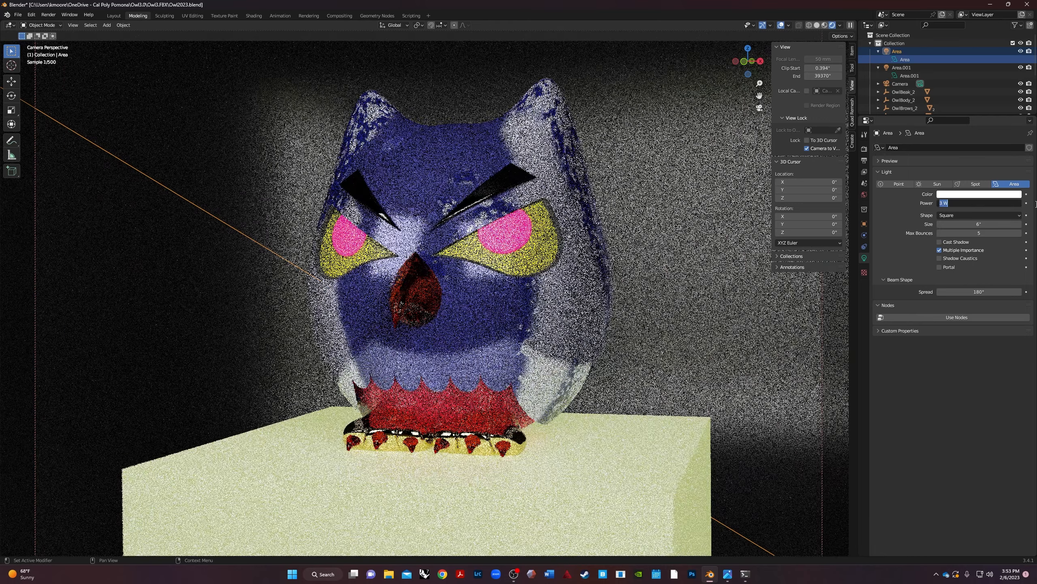
Select the Area.001 light and set its maximum bounces to 5
left_click(900, 76)
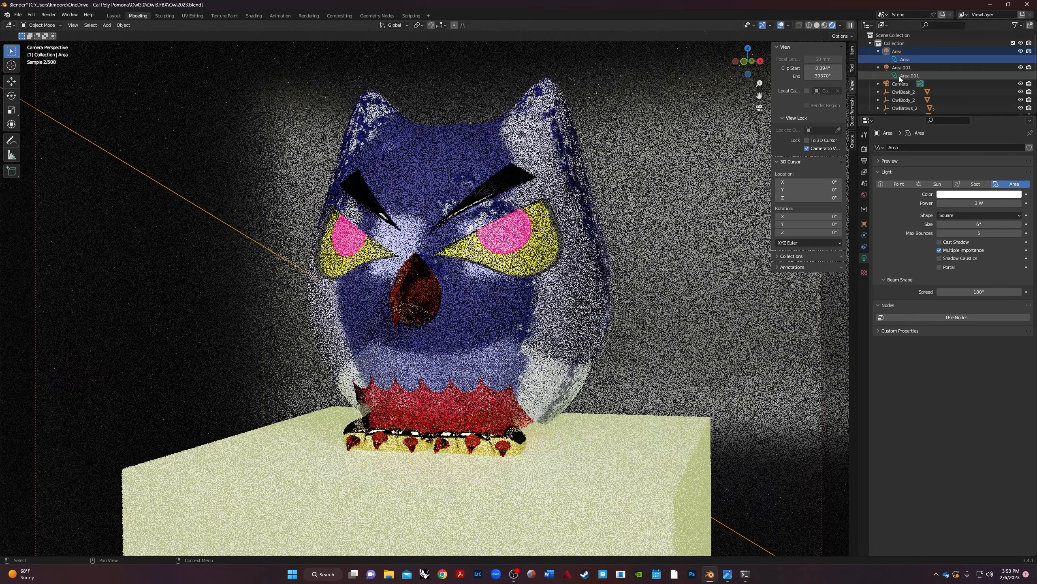
left_click(980, 233)
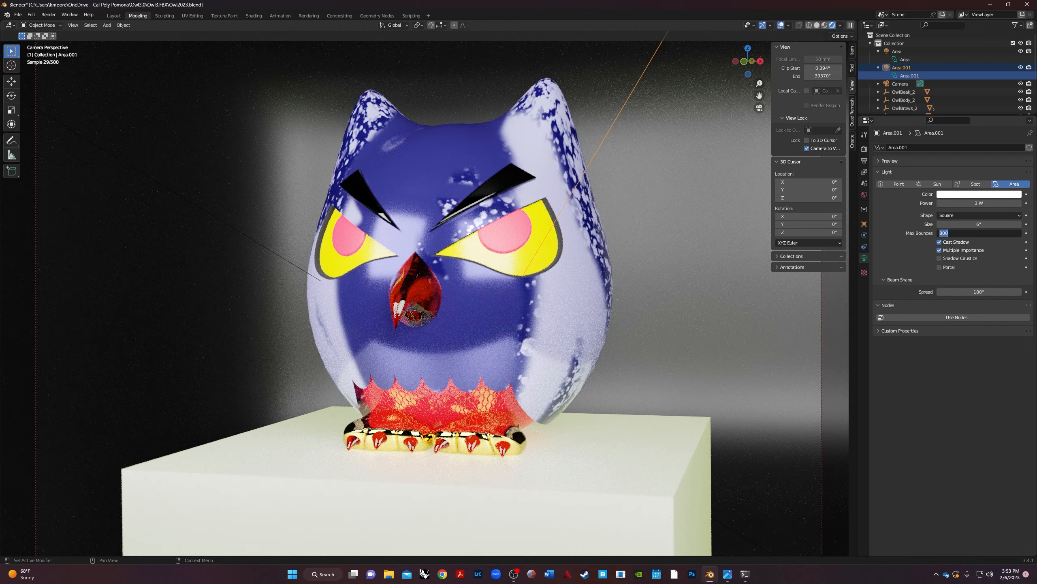
type("5")
key("Tab")
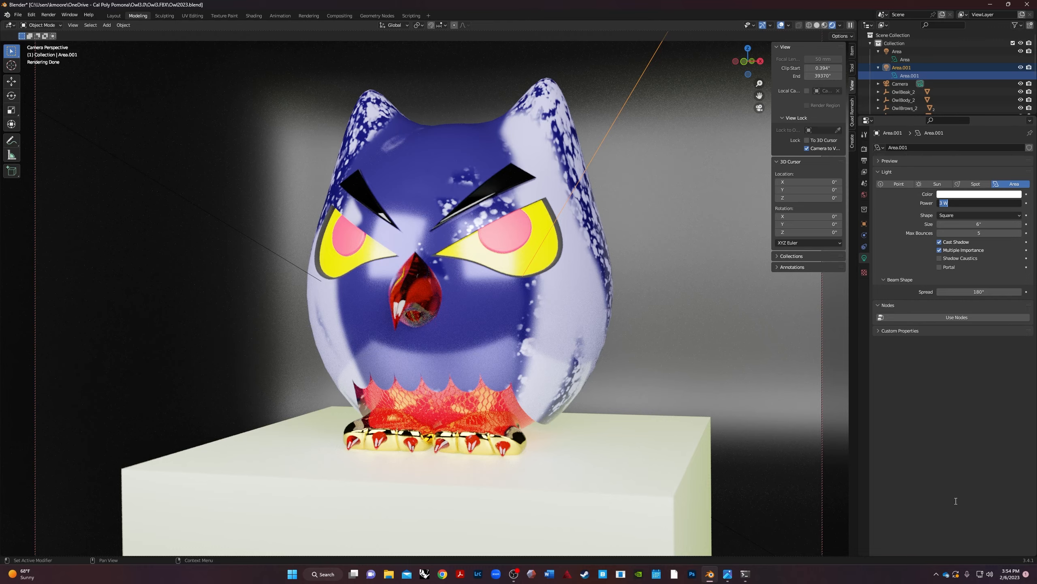
key("Return")
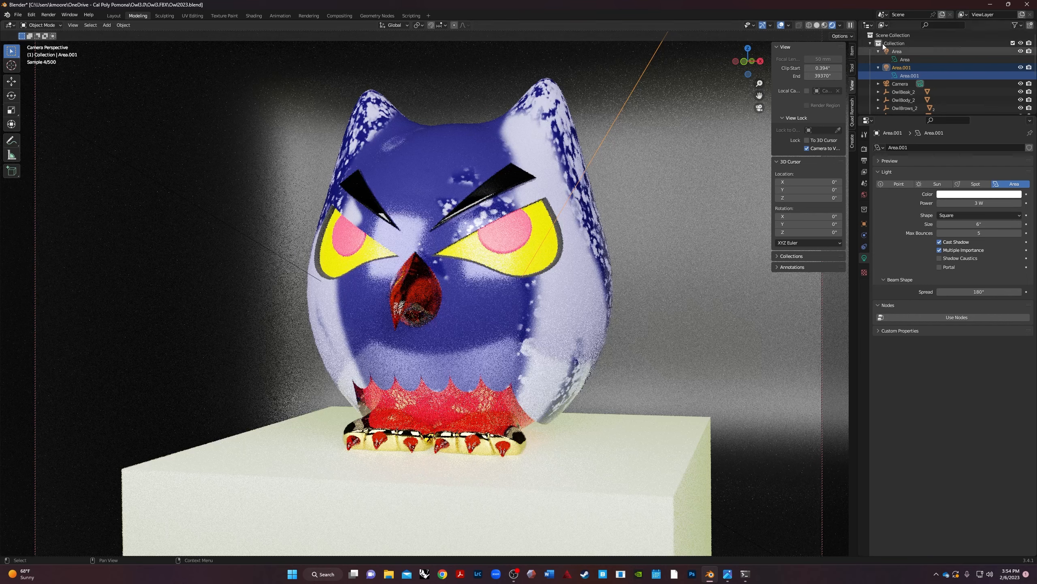
Toggle the viewport back to rendered shading and tint the Area.001 light's colour light blue
left_click(825, 25)
left_click(833, 25)
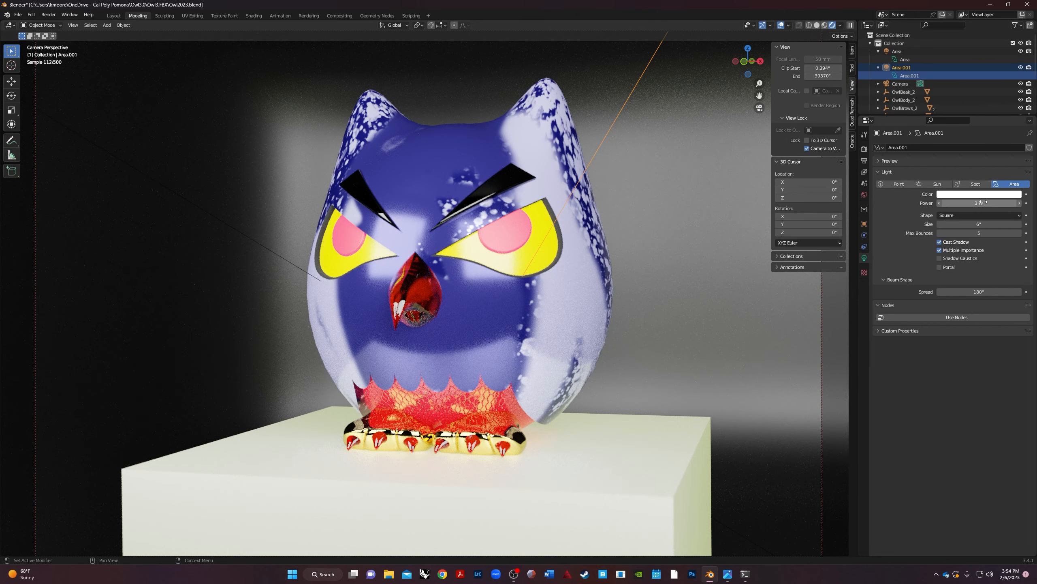
left_click(971, 196)
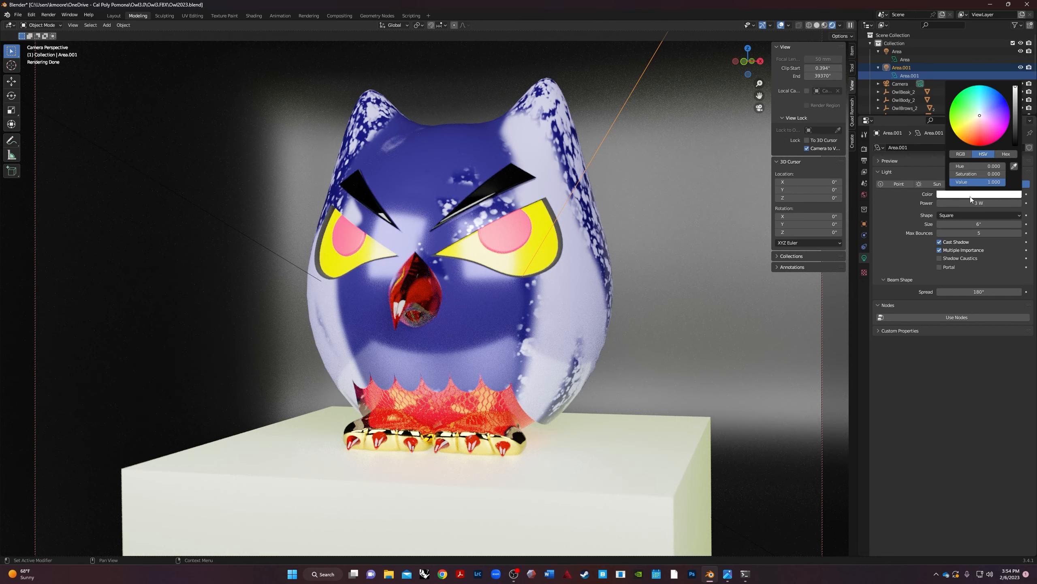
left_click(989, 99)
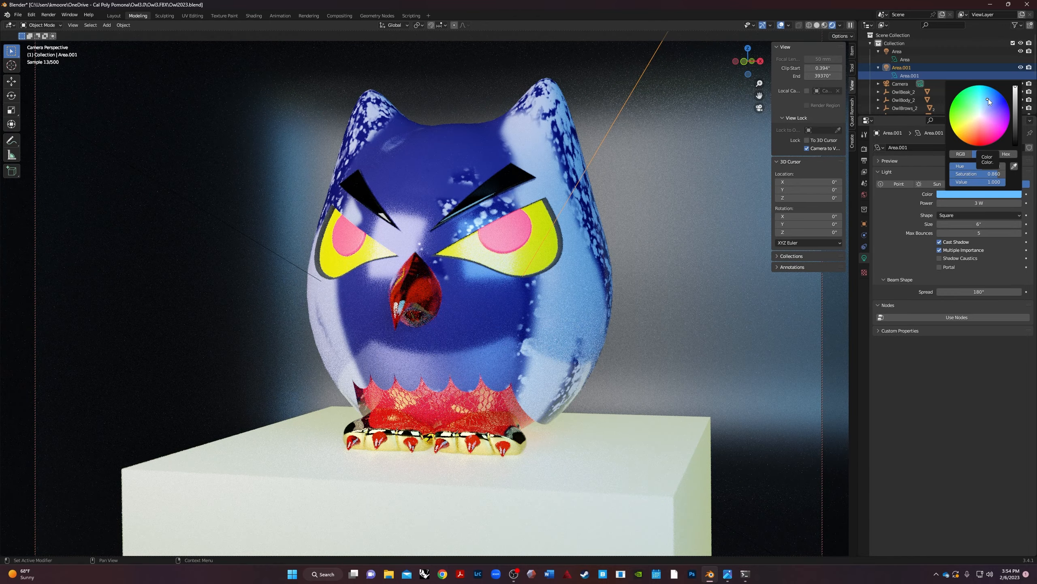
Try a saturated blue base colour on the Ped pedestal's Material_1.001, and remove that material slot from the pedestal
left_click(678, 469)
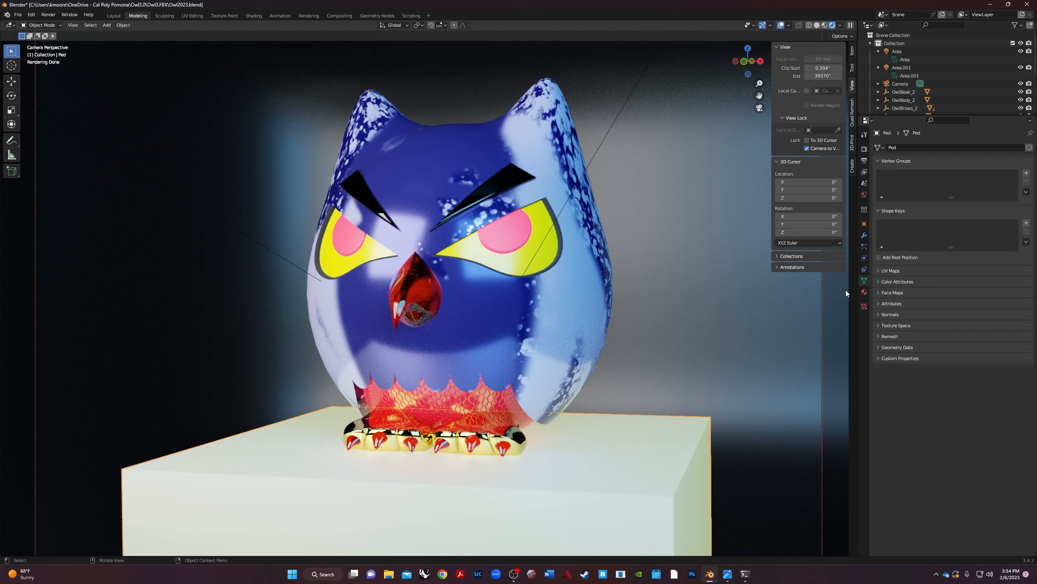
left_click(865, 291)
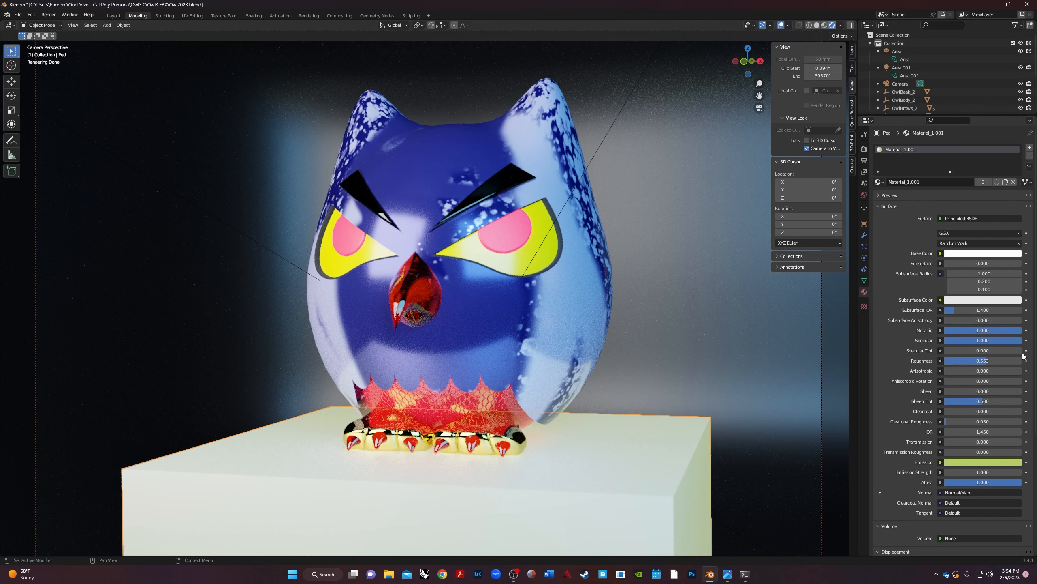
left_click(970, 253)
left_click_drag(993, 158, 1006, 157)
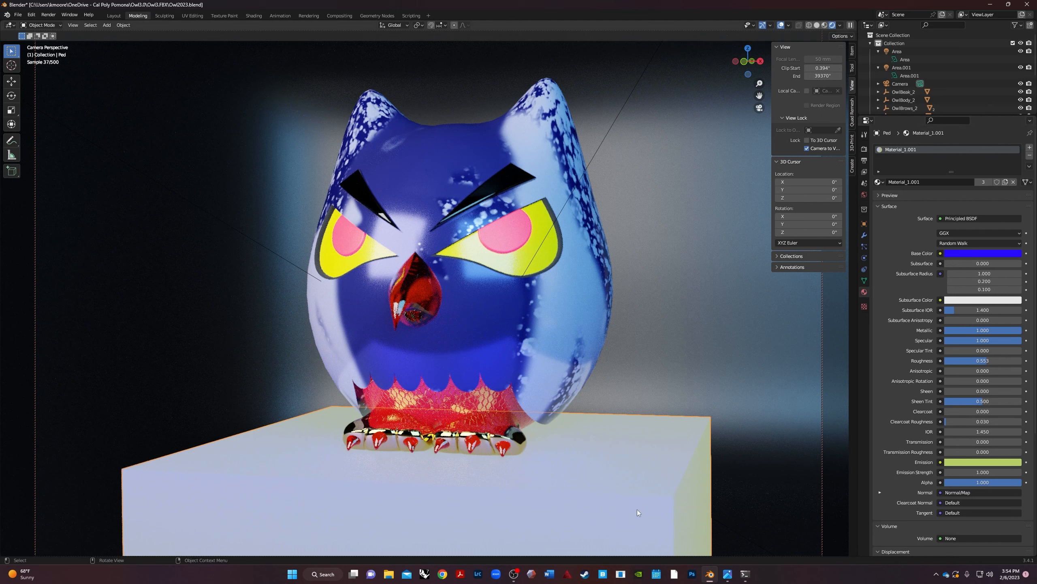
left_click(1029, 155)
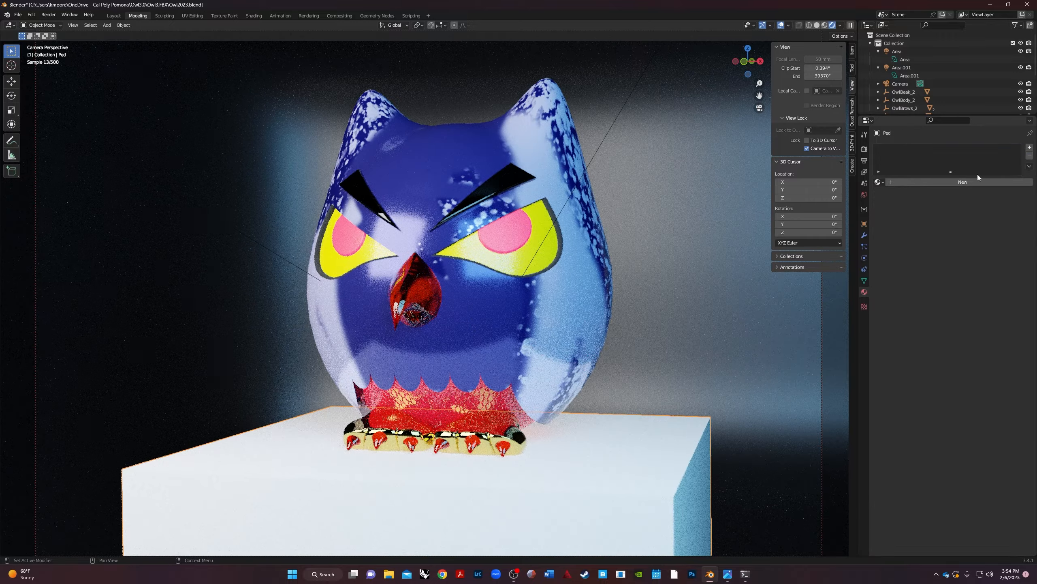
Give the Ped pedestal a new material with a light violet-blue base colour and a roughness of about 0.12
left_click(960, 182)
left_click(982, 253)
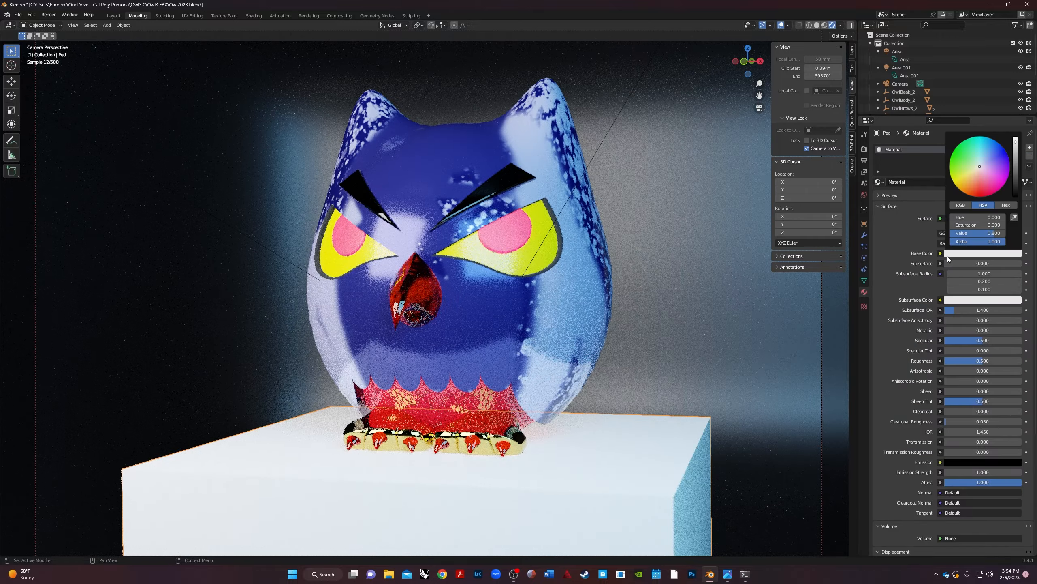
mouse_move(981, 187)
left_mouse_down()
mouse_move(1001, 180)
mouse_move(1005, 168)
mouse_move(991, 160)
left_mouse_up()
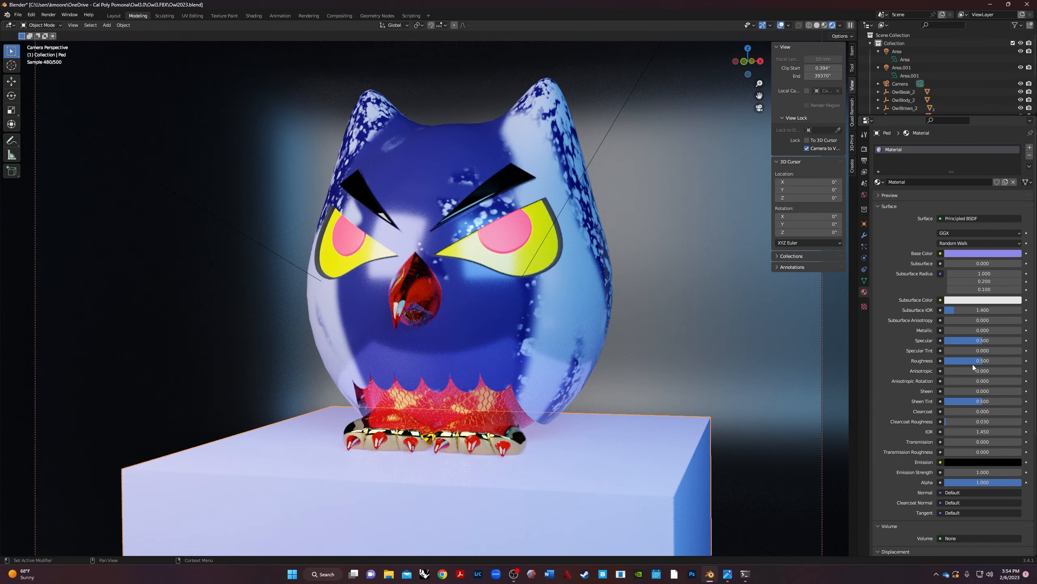
left_click_drag(979, 361, 949, 360)
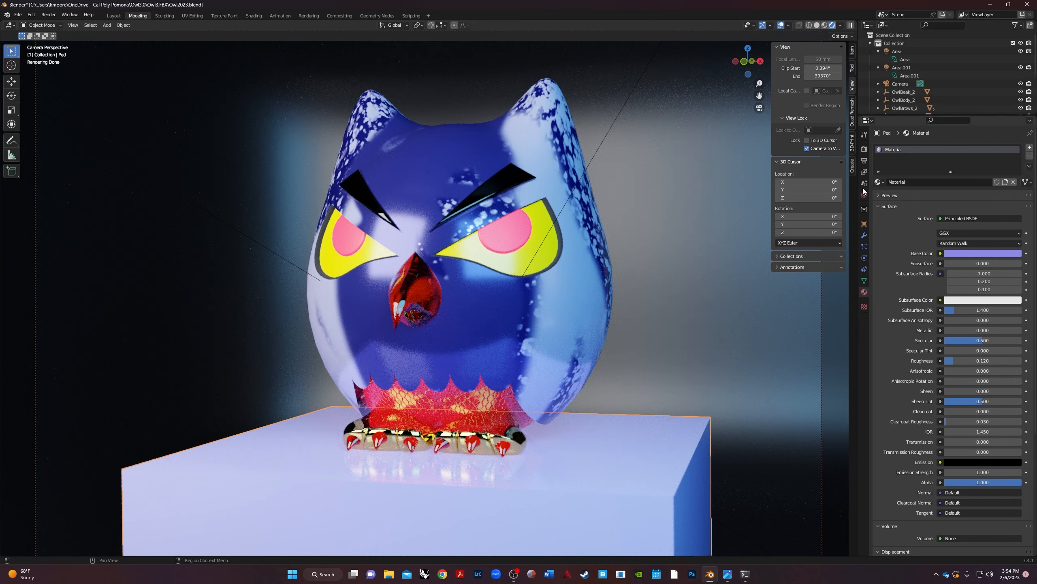
Check the scene's output format and Cycles sampling settings, and render the still image, fitting the whole frame in view
left_click(864, 172)
left_click(865, 160)
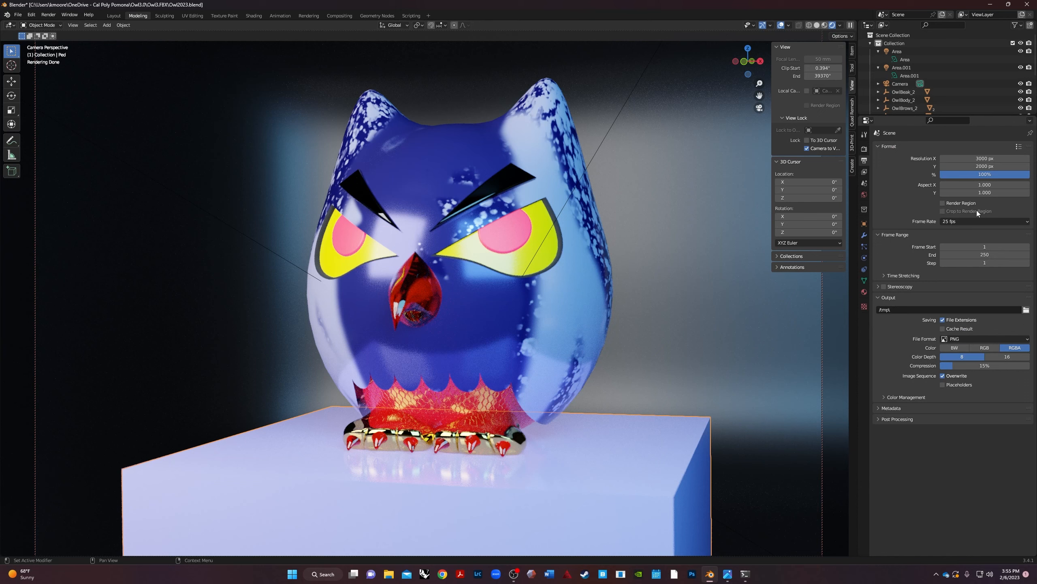
left_click(865, 148)
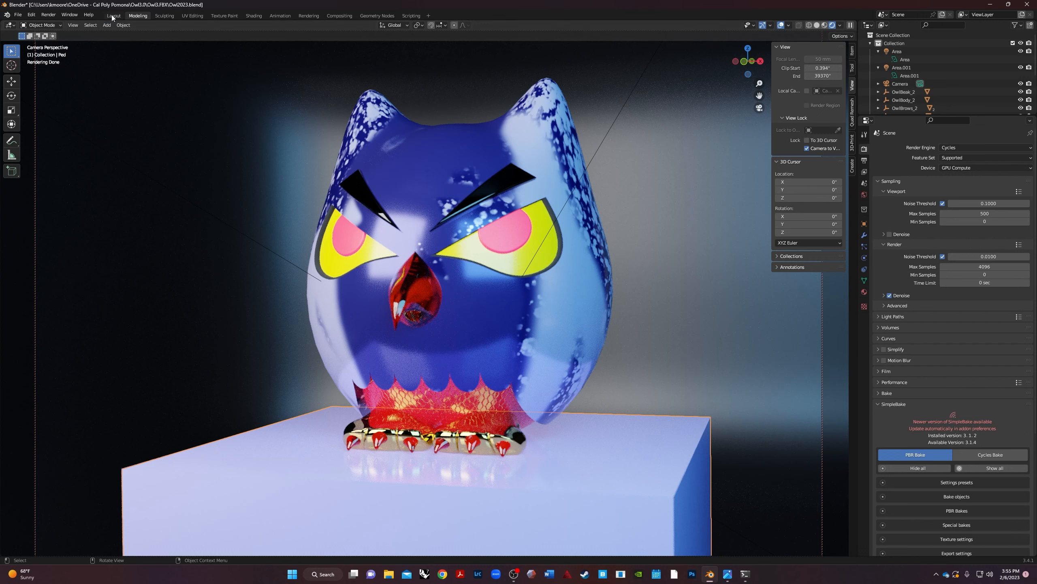
left_click(48, 14)
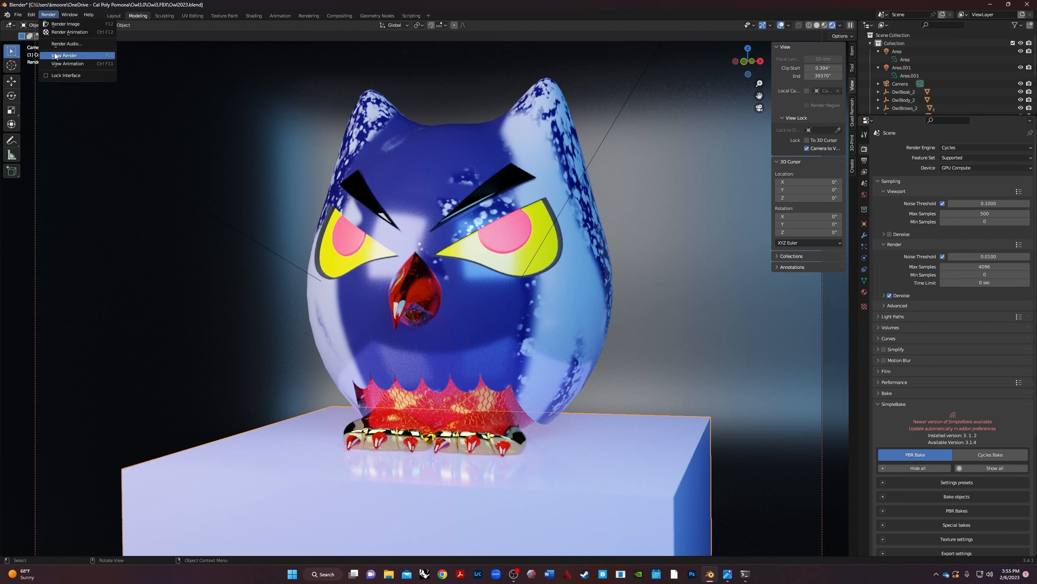
left_click(67, 24)
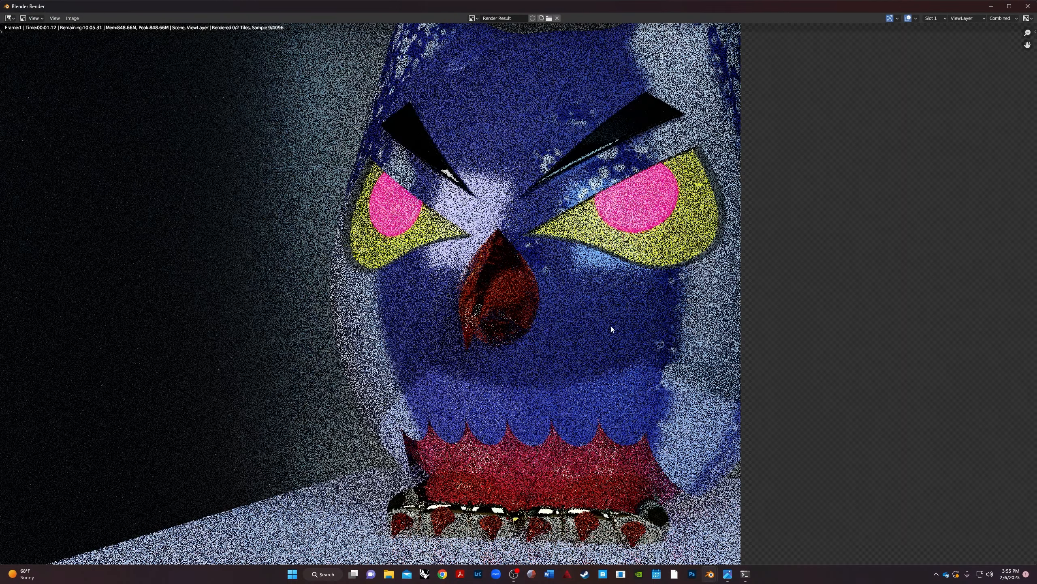
scroll(609, 328, "down", 3)
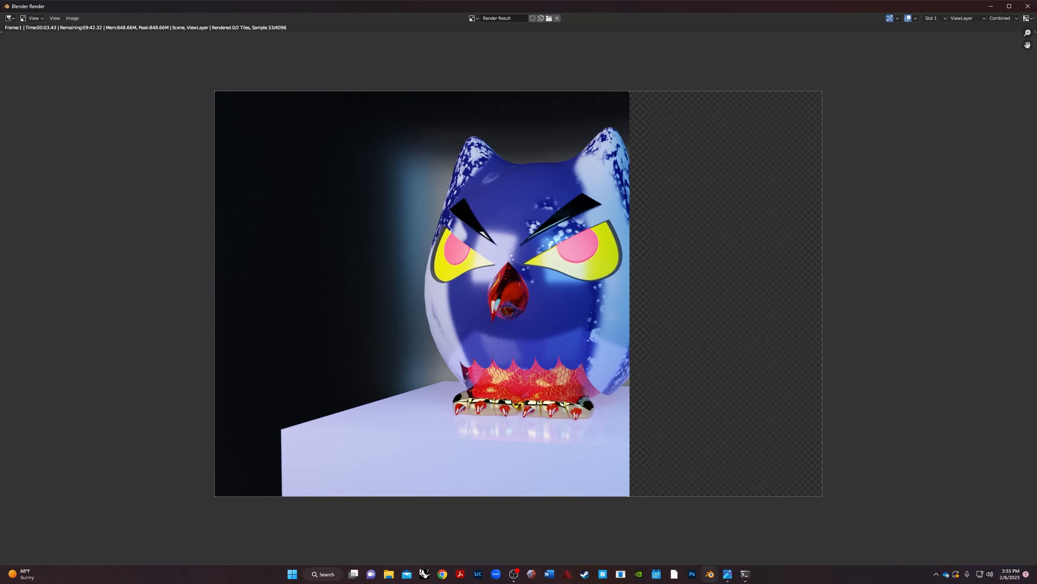